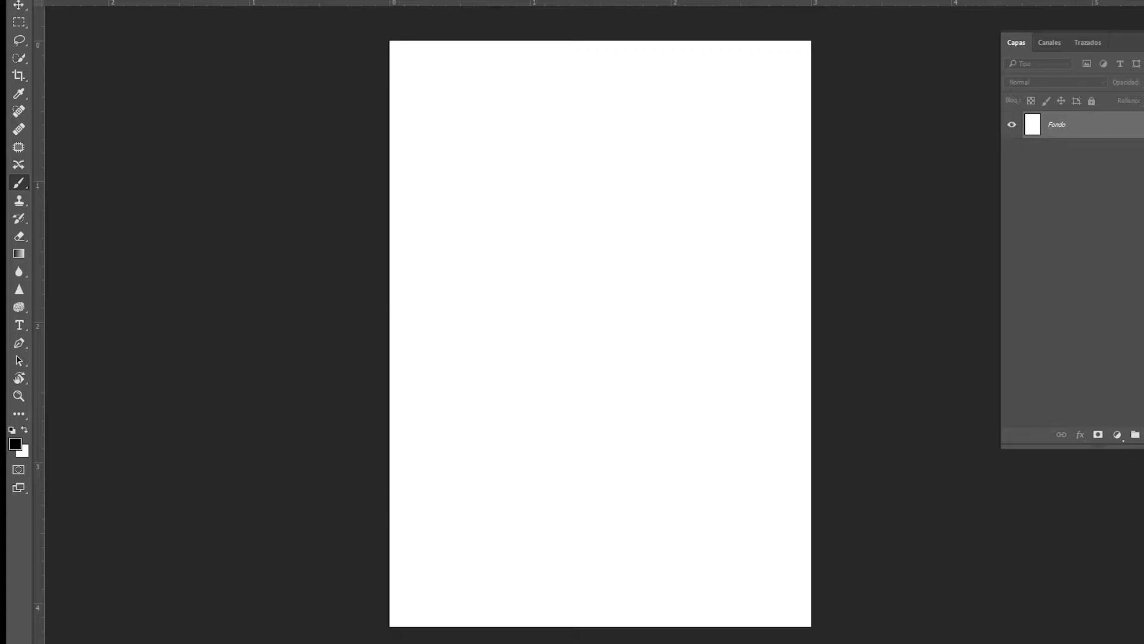
Sketch the figure's construction with ovals for head, chest and pelvis, a spine line, and two spread legs with knee circles
mouse_move(591, 191)
mouse_down()
mouse_move(578, 253)
mouse_move(577, 204)
mouse_move(605, 219)
mouse_move(589, 252)
mouse_move(577, 207)
mouse_move(617, 193)
mouse_move(609, 251)
mouse_move(568, 250)
mouse_move(596, 199)
mouse_move(623, 217)
mouse_up()
mouse_move(592, 258)
mouse_down()
mouse_move(590, 291)
mouse_move(619, 273)
mouse_move(560, 284)
mouse_move(601, 332)
mouse_move(615, 274)
mouse_move(547, 352)
mouse_up()
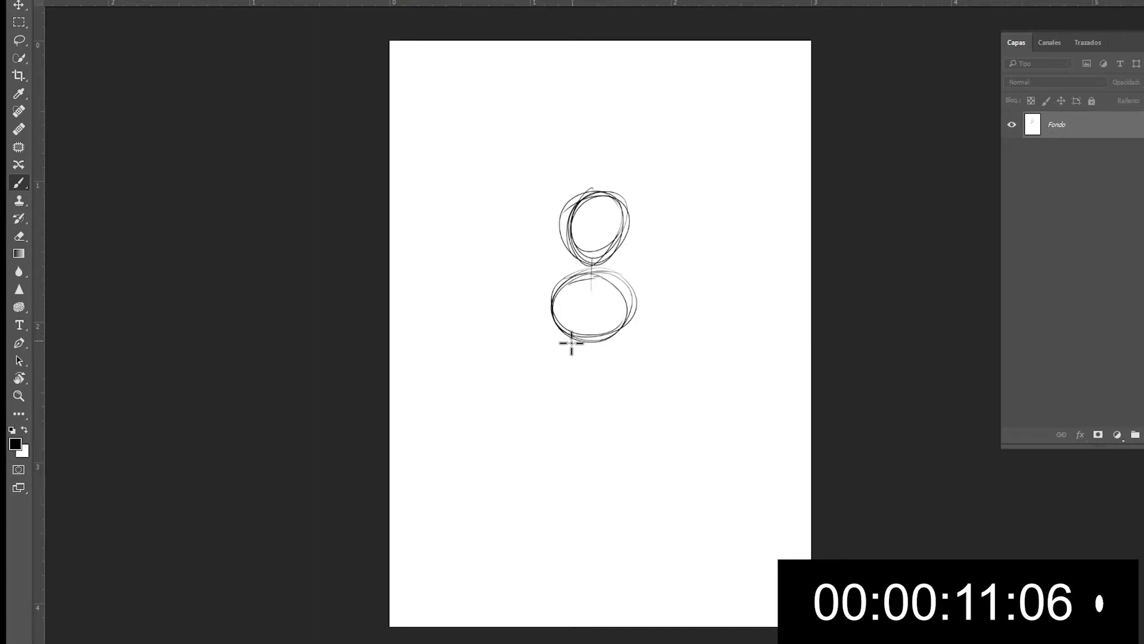
mouse_move(567, 376)
mouse_down()
mouse_move(595, 379)
mouse_move(612, 406)
mouse_move(585, 440)
mouse_move(561, 402)
mouse_move(583, 410)
mouse_move(585, 432)
mouse_move(568, 435)
mouse_move(585, 423)
mouse_move(558, 480)
mouse_move(562, 456)
mouse_move(549, 548)
mouse_move(552, 538)
mouse_move(550, 523)
mouse_move(519, 613)
mouse_move(532, 555)
mouse_move(523, 579)
mouse_up()
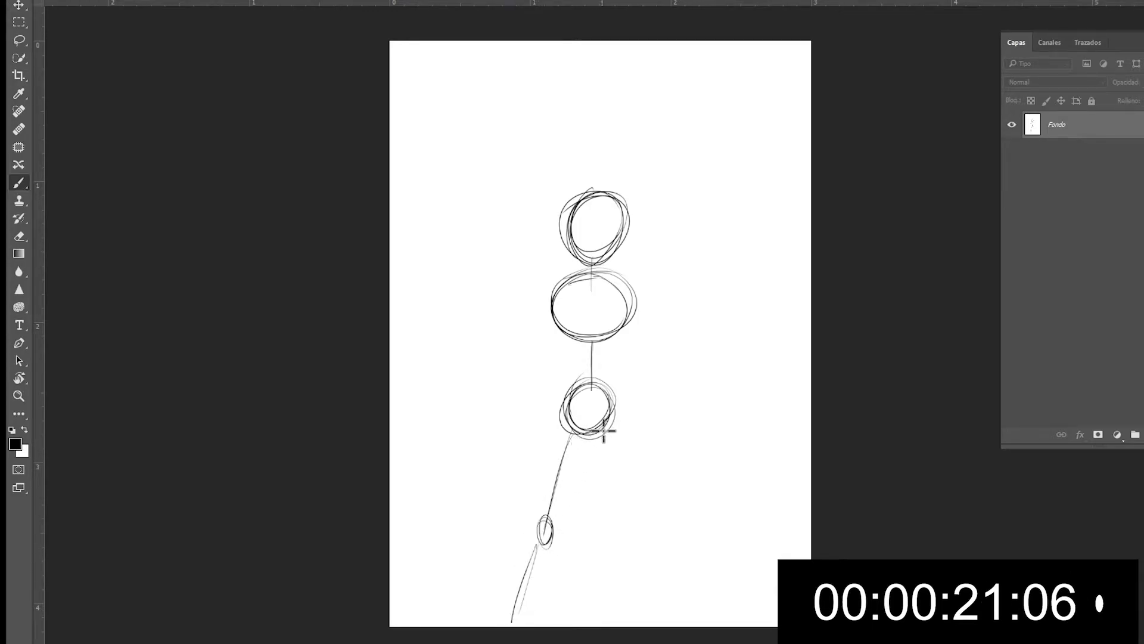
drag(605, 439, 659, 623)
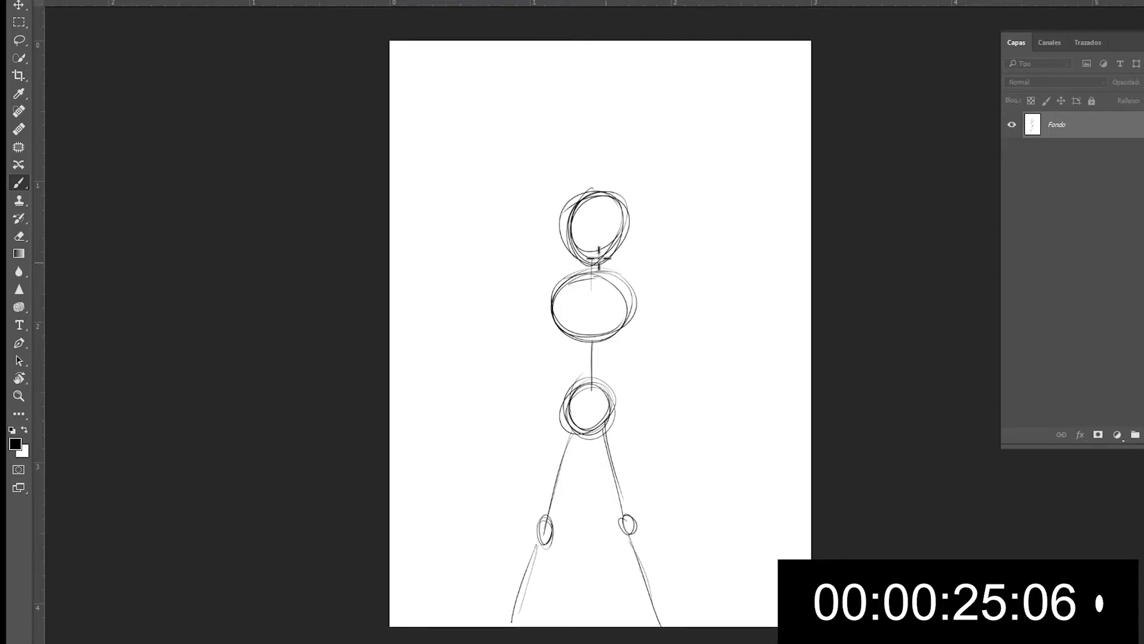
Sketch shoulder circles and both arms, with a large fist circle on one arm, and reinforce the head oval
mouse_move(549, 281)
mouse_down()
mouse_move(542, 350)
mouse_move(521, 349)
mouse_move(540, 356)
mouse_move(516, 358)
mouse_move(530, 340)
mouse_move(546, 346)
mouse_move(552, 373)
mouse_move(535, 382)
mouse_move(525, 369)
mouse_move(520, 356)
mouse_move(534, 345)
mouse_move(540, 371)
mouse_move(520, 394)
mouse_move(503, 377)
mouse_up()
mouse_move(633, 275)
mouse_down()
mouse_move(620, 294)
mouse_move(635, 280)
mouse_move(631, 374)
mouse_move(649, 460)
mouse_move(632, 440)
mouse_move(641, 465)
mouse_up()
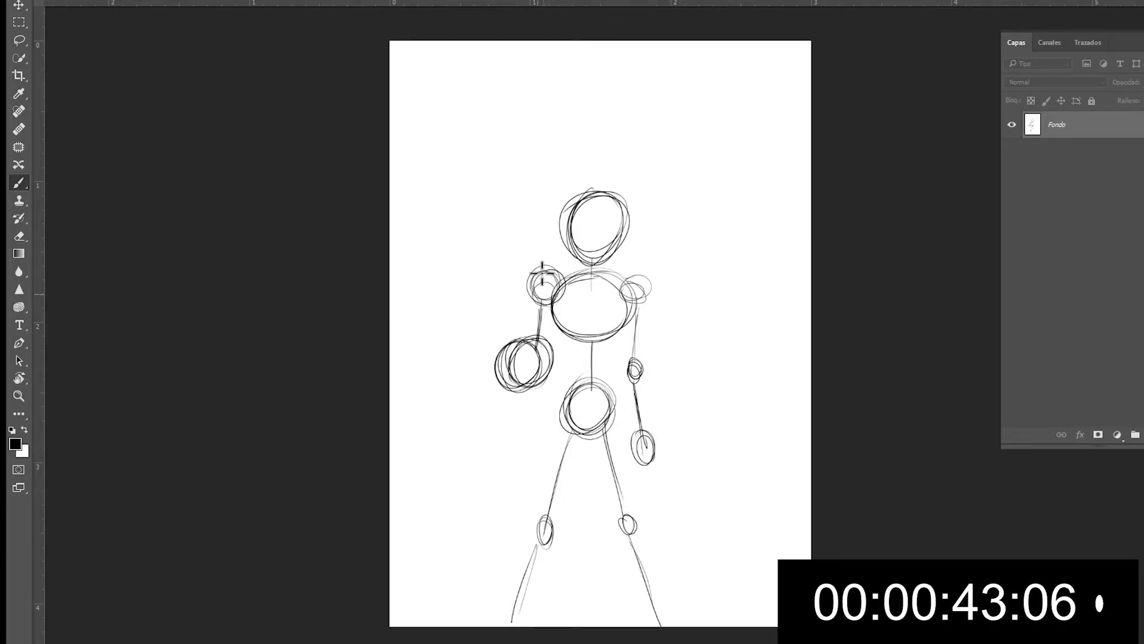
mouse_move(578, 221)
mouse_down()
mouse_move(599, 186)
mouse_move(566, 254)
mouse_move(567, 194)
mouse_move(566, 218)
mouse_move(580, 205)
mouse_move(568, 246)
mouse_move(577, 256)
mouse_move(580, 234)
mouse_move(630, 211)
mouse_move(563, 241)
mouse_move(607, 189)
mouse_move(596, 251)
mouse_move(564, 204)
mouse_move(619, 206)
mouse_move(624, 235)
mouse_up()
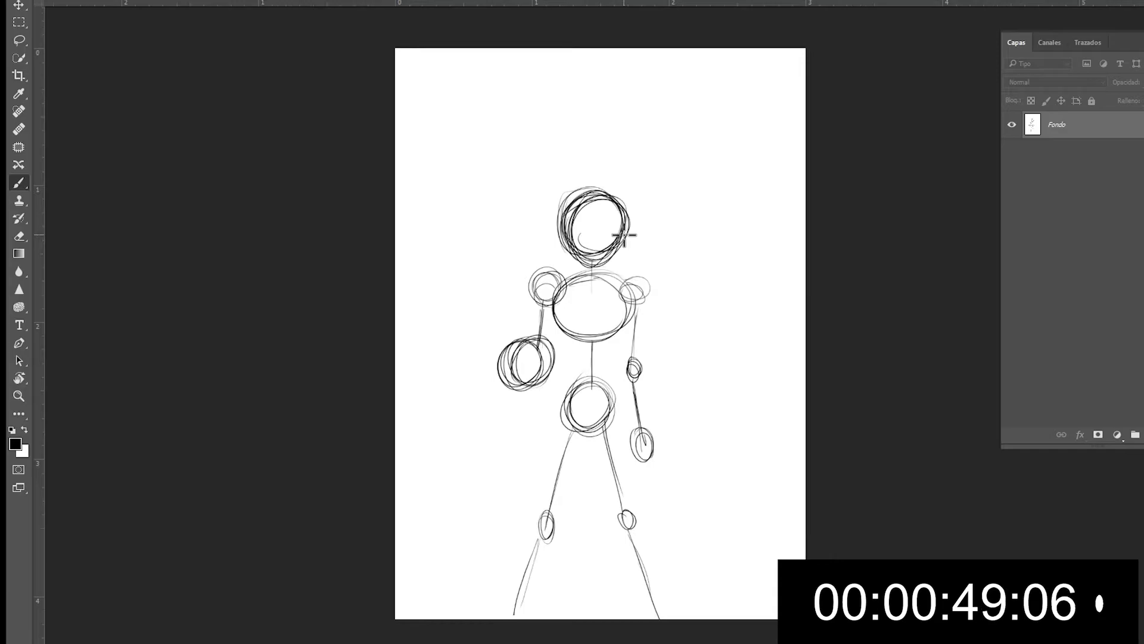
Add an empty layer above the sketch and unlock the background layer to lower its opacity as a faint guide
key(ctrl+plus)
key(ctrl+shift+alt+n)
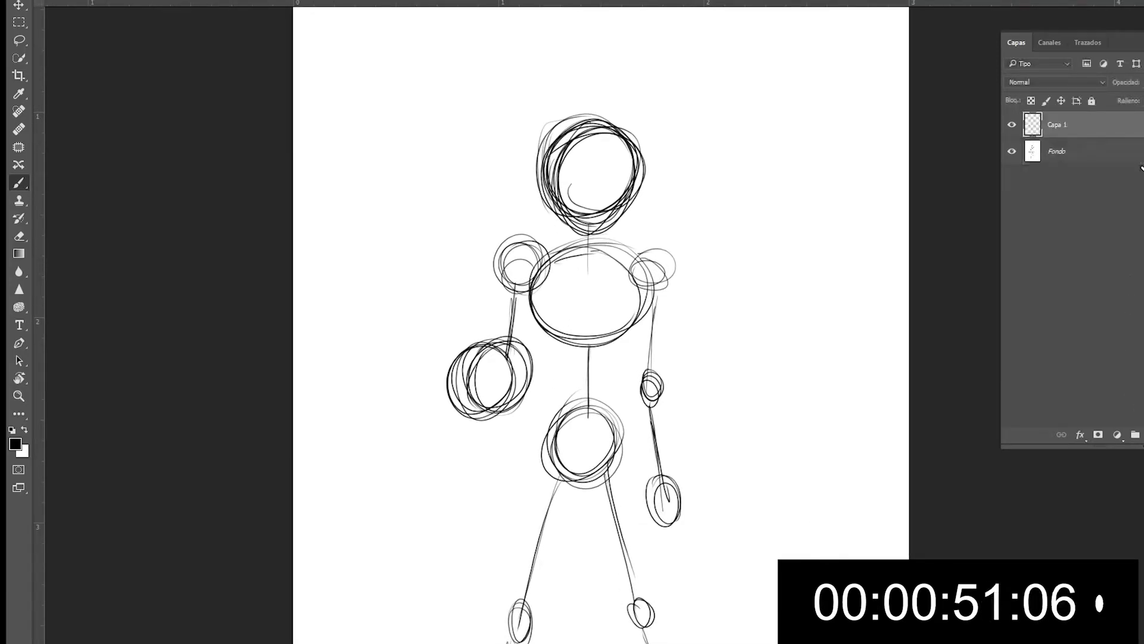
click(1136, 150)
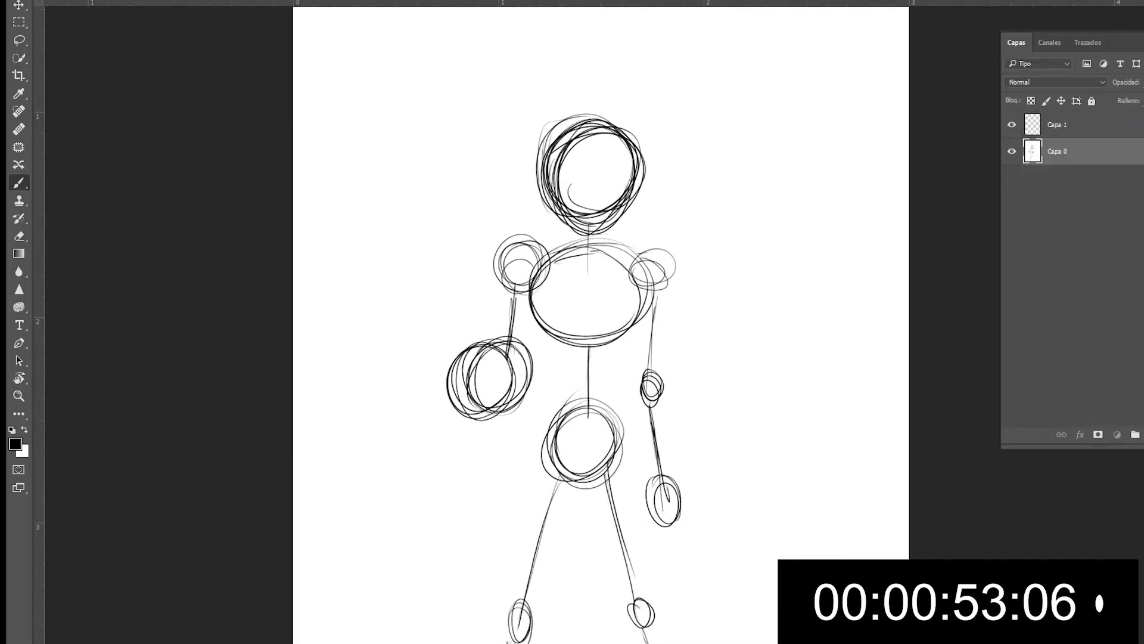
drag(1143, 98, 1142, 99)
key(ctrl+minus)
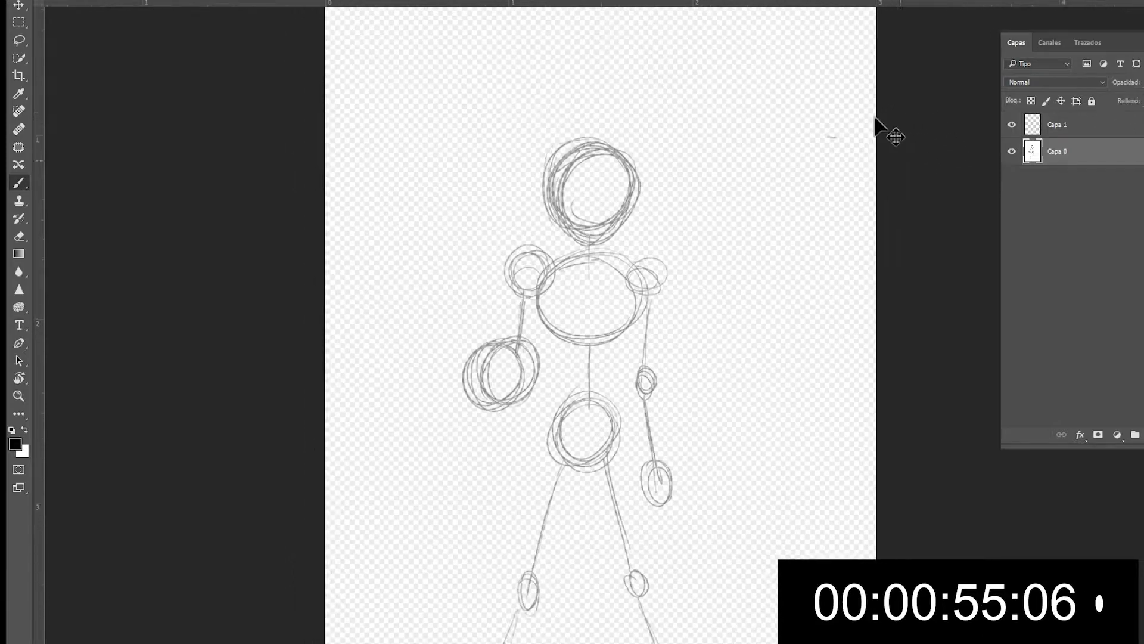
On layer Capa 1, outline the face over the head oval, from the far cheek around the chin to the near jaw
click(1088, 124)
key(ctrl+plus)
key(ctrl+plus)
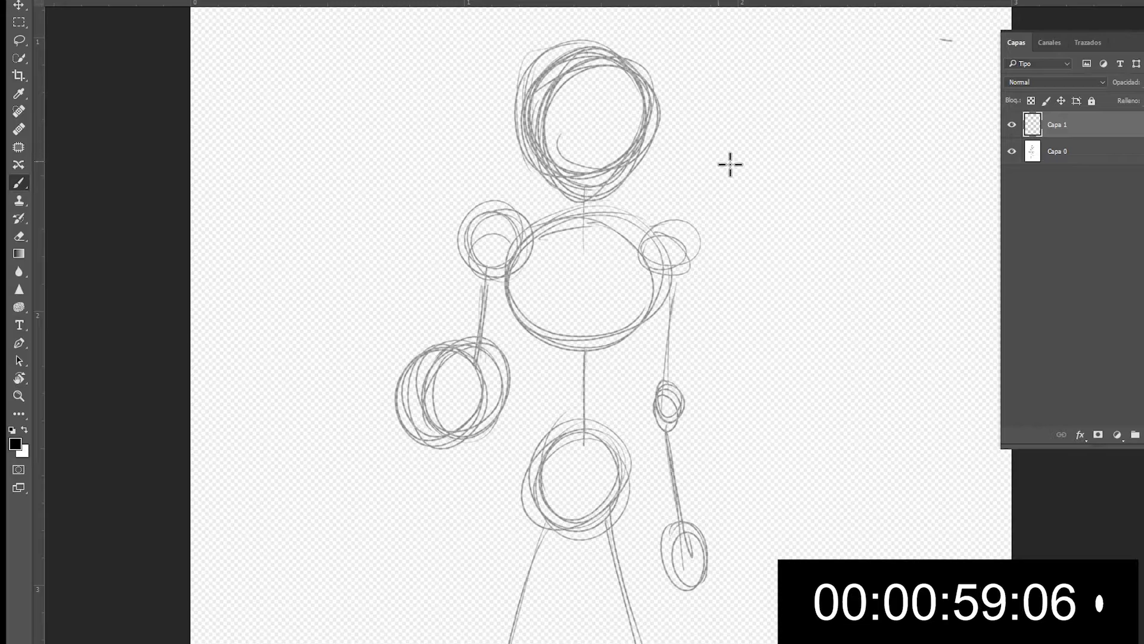
drag(740, 177, 733, 261)
key(ctrl+plus)
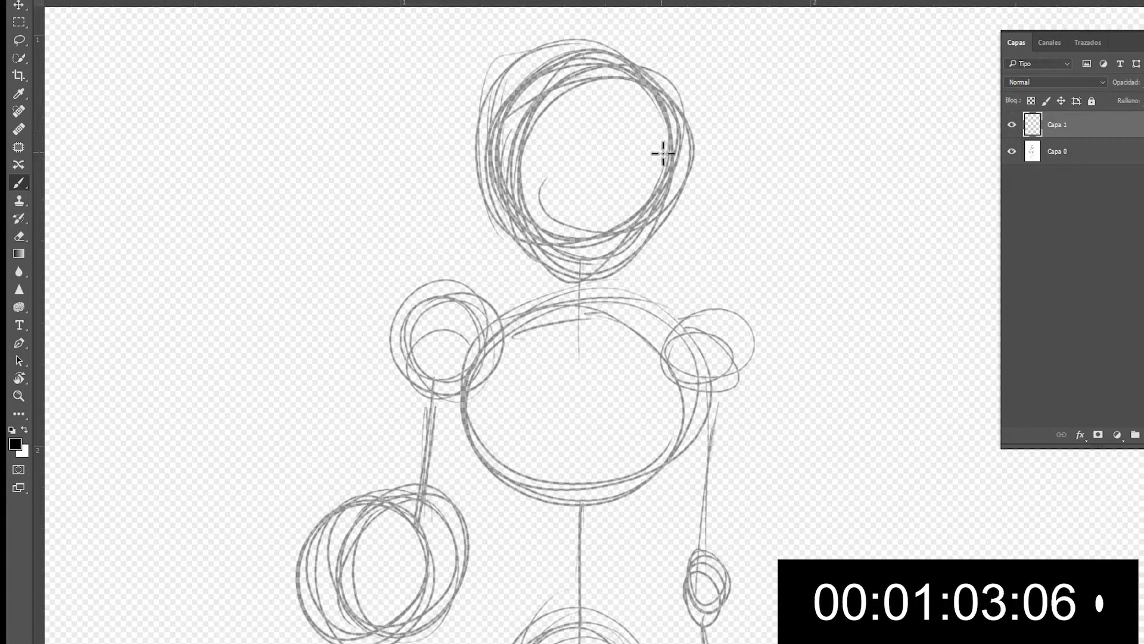
mouse_move(678, 128)
mouse_down()
mouse_move(666, 221)
mouse_move(673, 204)
mouse_move(642, 263)
mouse_up()
mouse_move(671, 211)
mouse_down()
mouse_move(615, 295)
mouse_move(543, 264)
mouse_move(521, 215)
mouse_up()
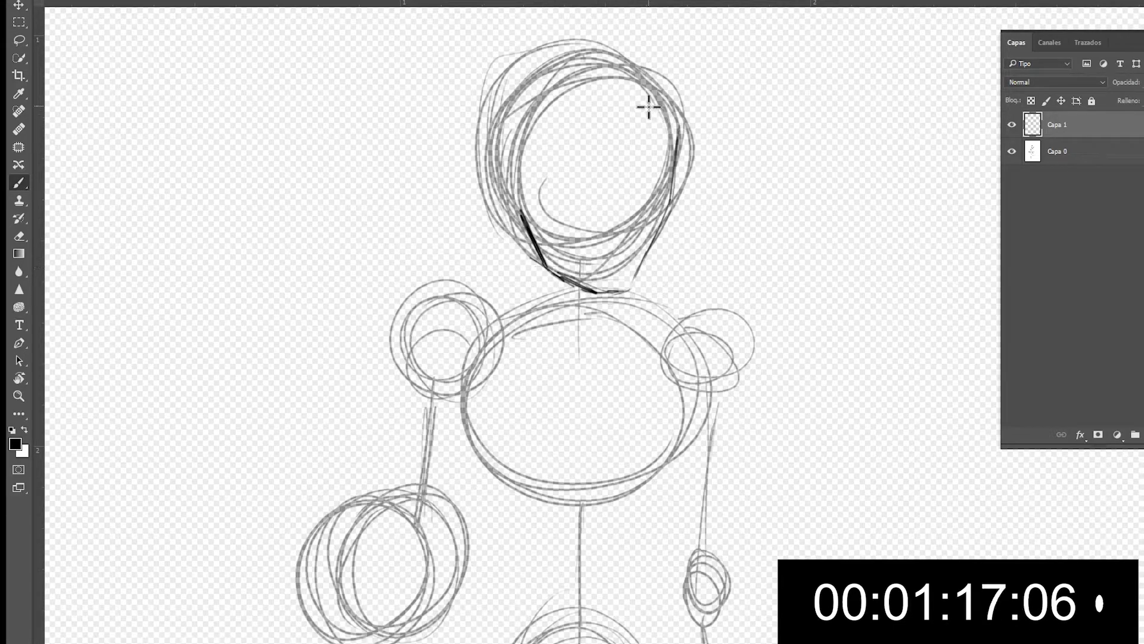
Draw the pointed widow's-peak hairline across the forehead and the ear beside the near jaw
mouse_move(673, 127)
mouse_down()
mouse_move(647, 80)
mouse_move(631, 123)
mouse_move(642, 78)
mouse_move(631, 136)
mouse_move(617, 121)
mouse_move(634, 138)
mouse_move(585, 84)
mouse_up()
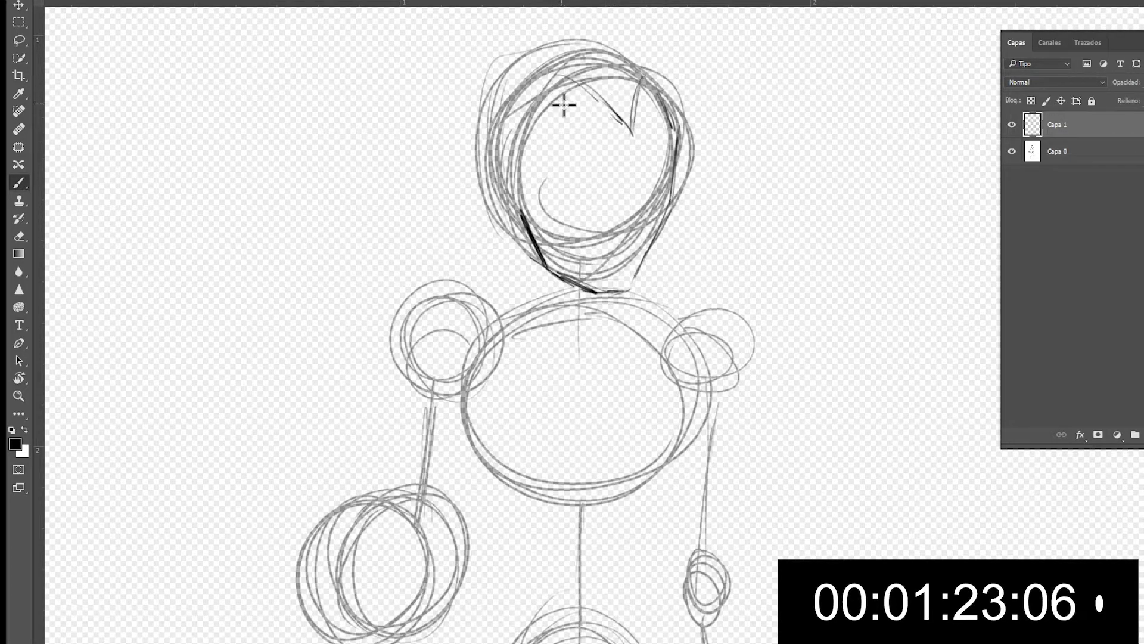
mouse_move(542, 83)
mouse_down()
mouse_move(517, 122)
mouse_move(531, 176)
mouse_move(533, 162)
mouse_move(522, 178)
mouse_move(503, 155)
mouse_move(513, 166)
mouse_move(492, 172)
mouse_move(499, 194)
mouse_move(494, 163)
mouse_move(522, 212)
mouse_up()
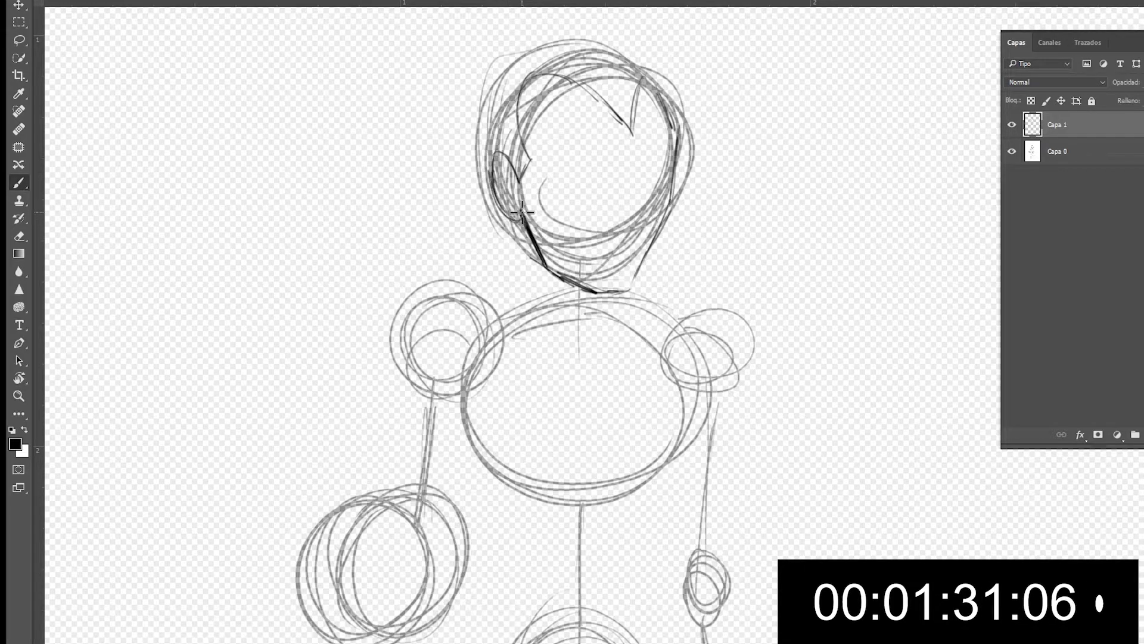
Draw the neck lines on both sides, with the collarbones and the slope down to the near shoulder
drag(702, 122, 707, 212)
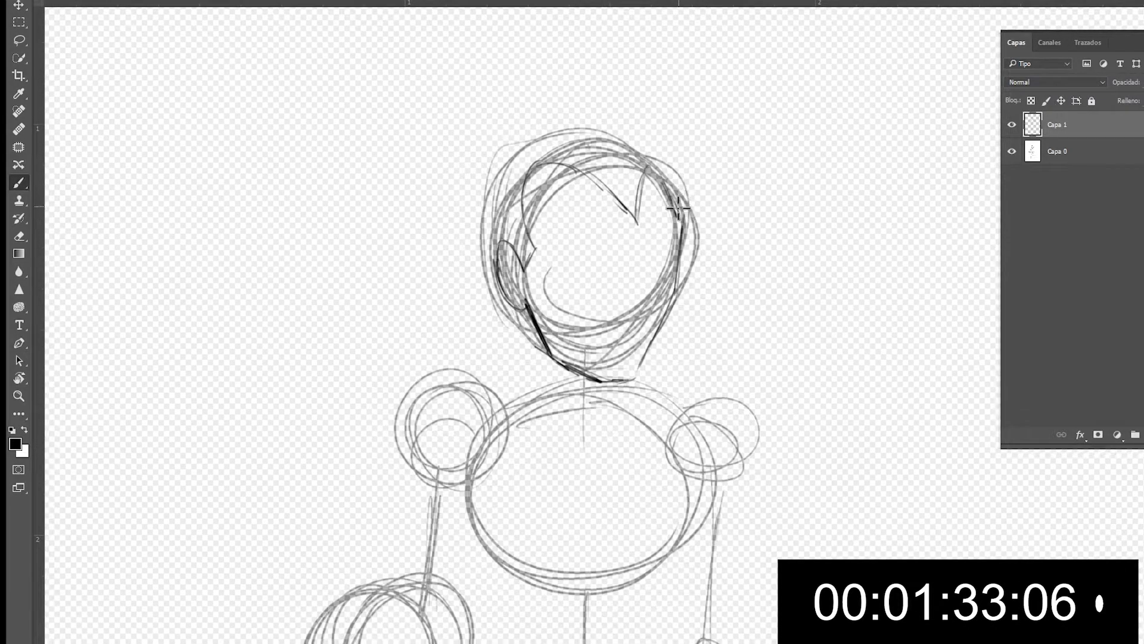
drag(647, 355, 667, 410)
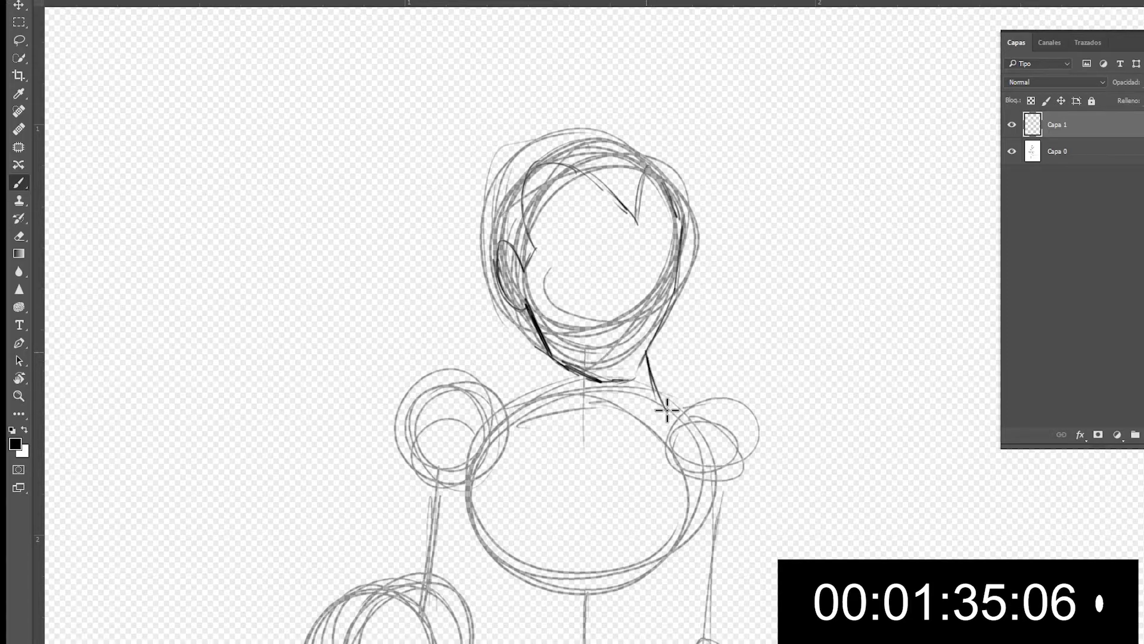
drag(636, 371, 637, 394)
mouse_move(578, 369)
mouse_down()
mouse_move(603, 410)
mouse_move(590, 415)
mouse_move(631, 437)
mouse_move(650, 411)
mouse_move(685, 411)
mouse_move(536, 365)
mouse_move(549, 356)
mouse_up()
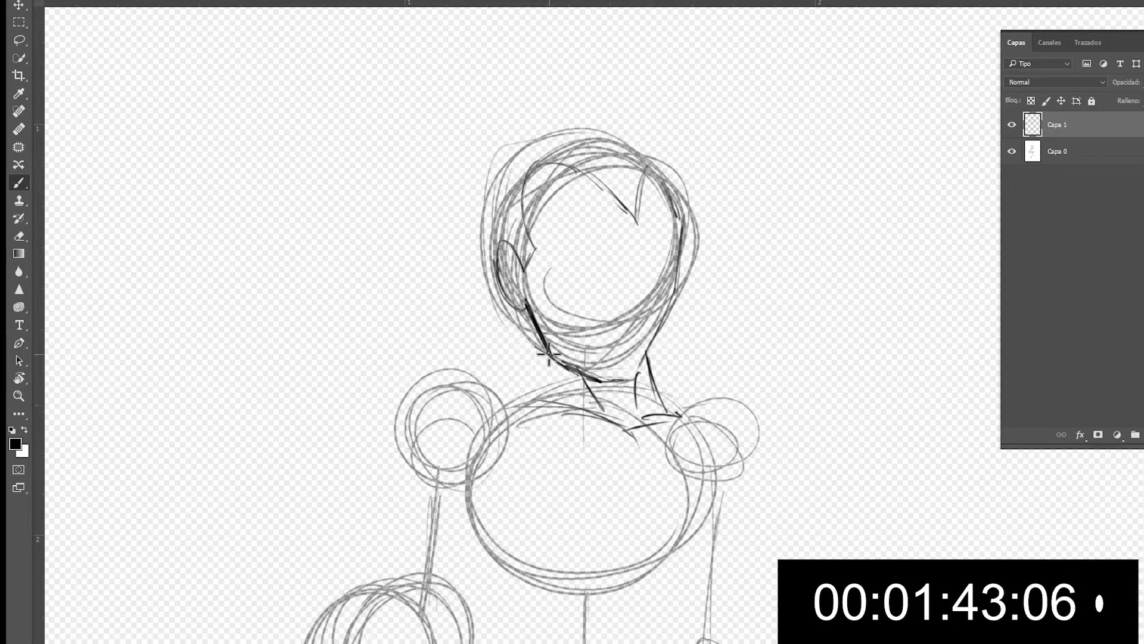
mouse_move(515, 309)
mouse_down()
mouse_move(512, 342)
mouse_move(514, 332)
mouse_move(478, 358)
mouse_move(467, 379)
mouse_up()
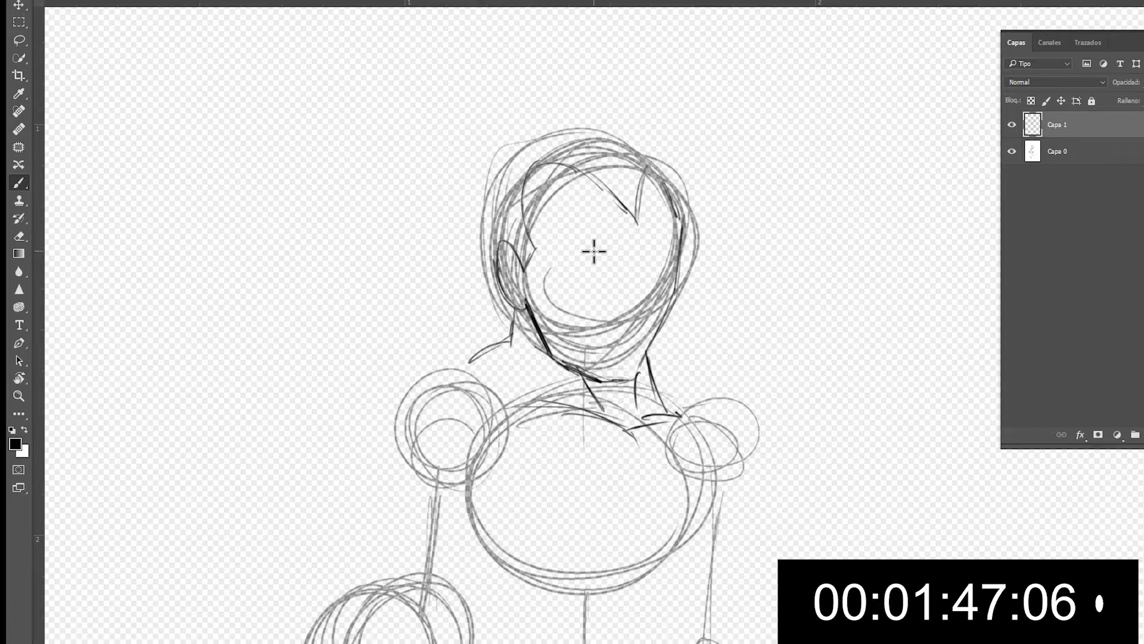
Draw the tall spiky hair silhouette from the far temple over the head and down behind the ear
mouse_move(699, 202)
mouse_down()
mouse_move(698, 248)
mouse_move(697, 129)
mouse_move(671, 160)
mouse_move(680, 212)
mouse_up()
mouse_move(674, 96)
mouse_down()
mouse_move(676, 154)
mouse_move(627, 42)
mouse_move(602, 149)
mouse_move(536, 65)
mouse_up()
drag(506, 26, 475, 113)
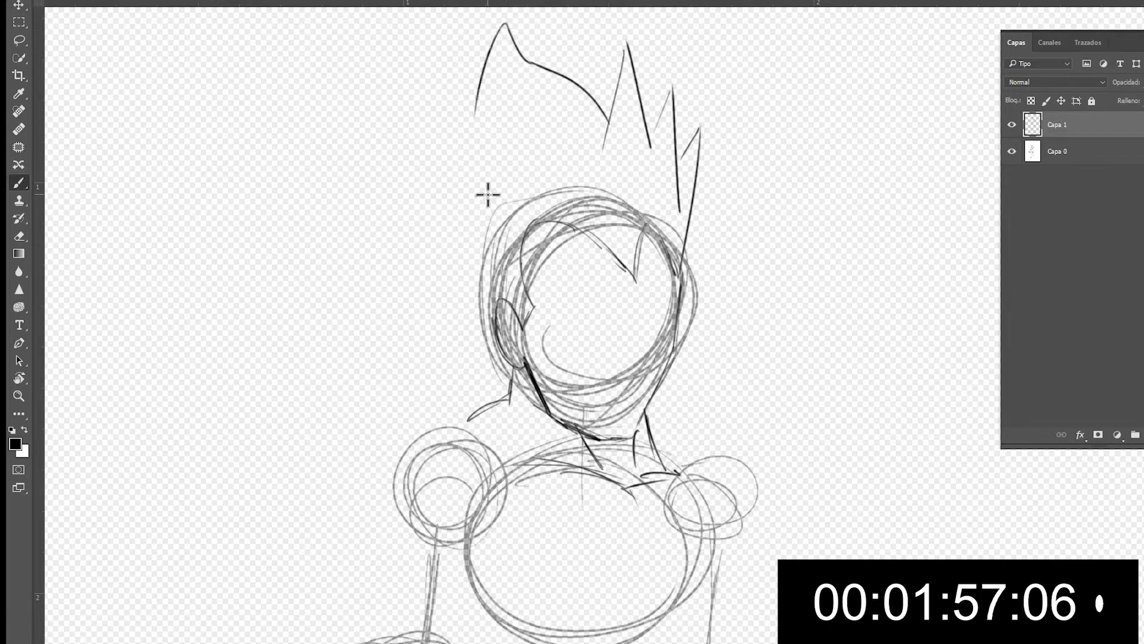
mouse_move(497, 158)
mouse_down()
mouse_move(456, 98)
mouse_move(479, 128)
mouse_move(470, 224)
mouse_move(464, 179)
mouse_move(430, 129)
mouse_move(442, 230)
mouse_move(407, 179)
mouse_move(428, 285)
mouse_move(447, 306)
mouse_up()
mouse_move(453, 315)
mouse_down()
mouse_move(427, 294)
mouse_move(465, 349)
mouse_move(428, 352)
mouse_up()
mouse_move(438, 354)
mouse_down()
mouse_move(491, 375)
mouse_move(467, 379)
mouse_move(507, 382)
mouse_up()
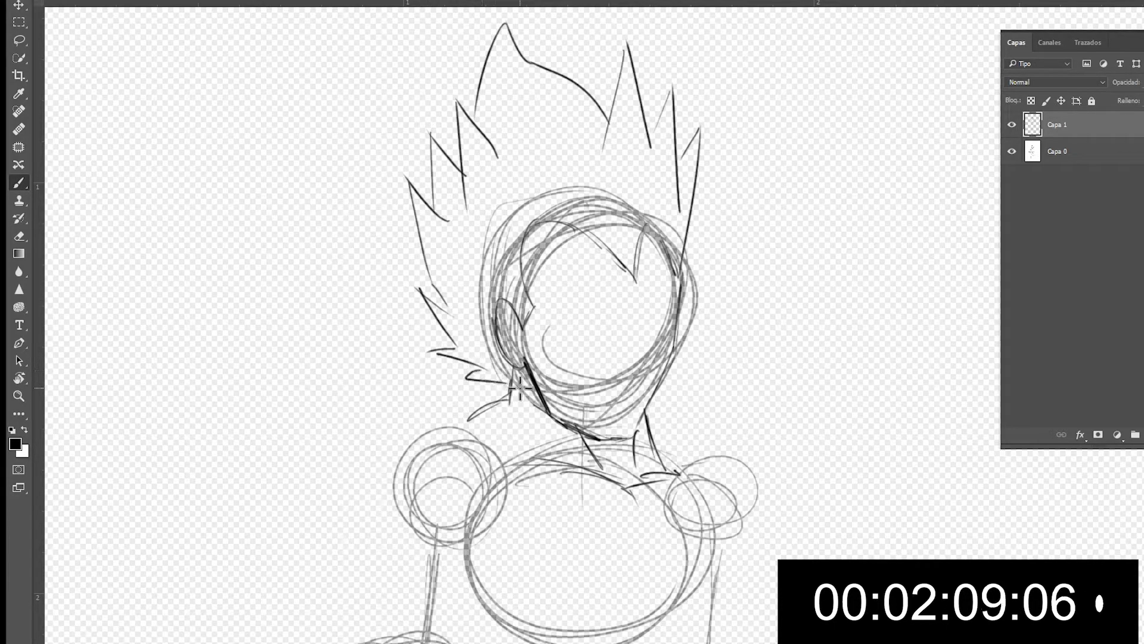
Draw the slanted eyebrow and narrow, angular eye on the far side of the face
key(ctrl+plus)
key(ctrl+plus)
mouse_move(745, 267)
mouse_down()
mouse_move(739, 167)
mouse_move(684, 246)
mouse_move(683, 259)
mouse_move(752, 220)
mouse_up()
drag(682, 257, 752, 226)
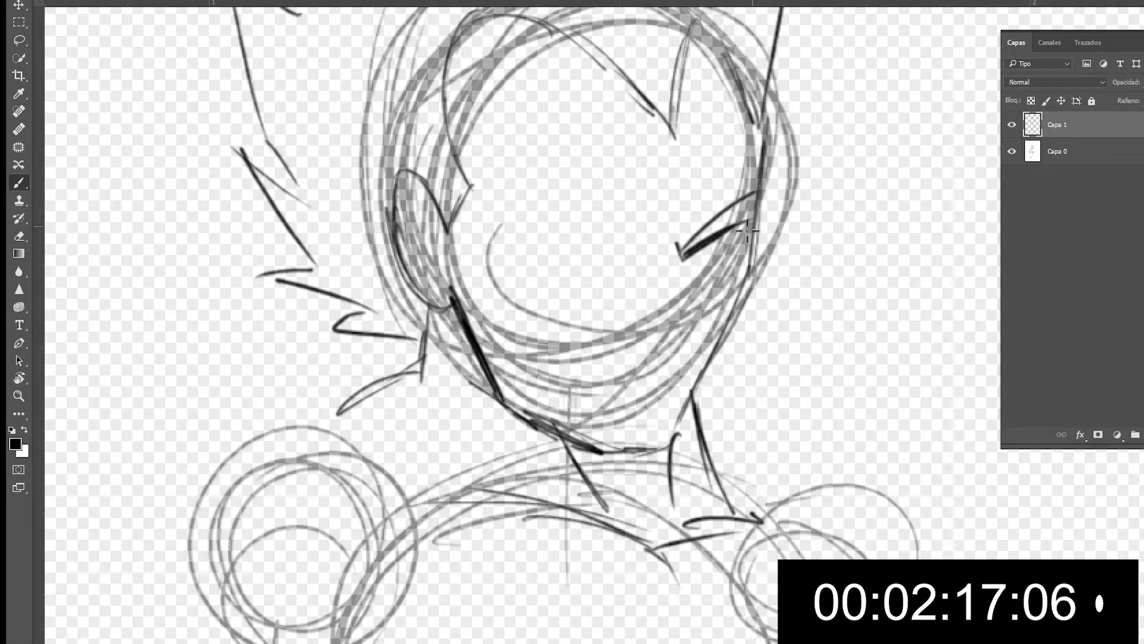
drag(693, 256, 722, 258)
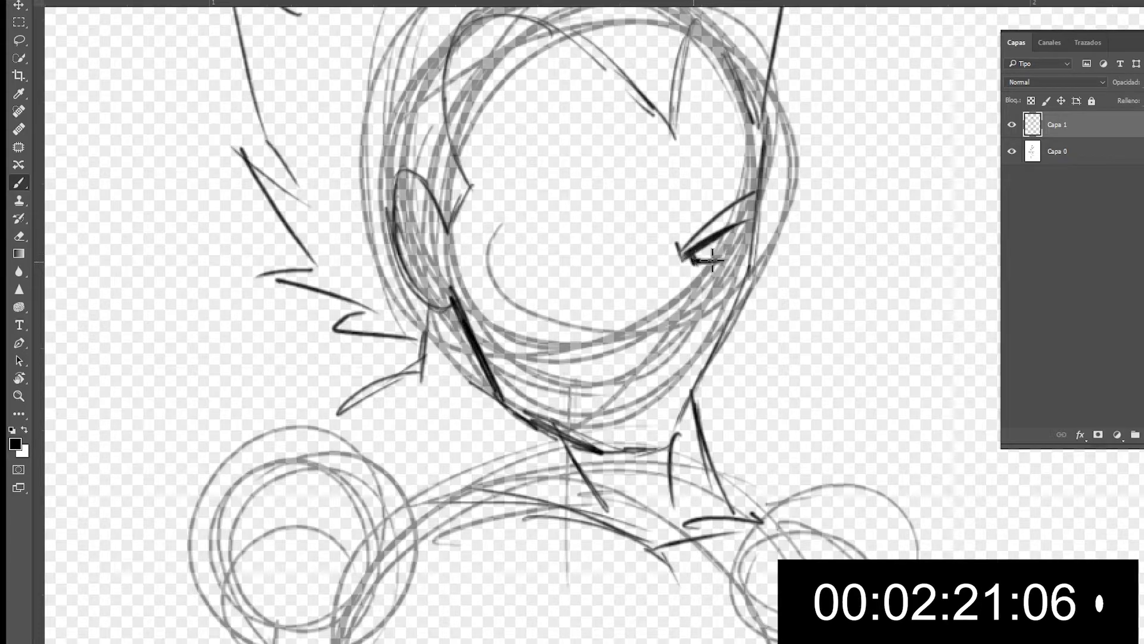
mouse_move(736, 249)
mouse_down()
mouse_move(699, 261)
mouse_move(739, 226)
mouse_up()
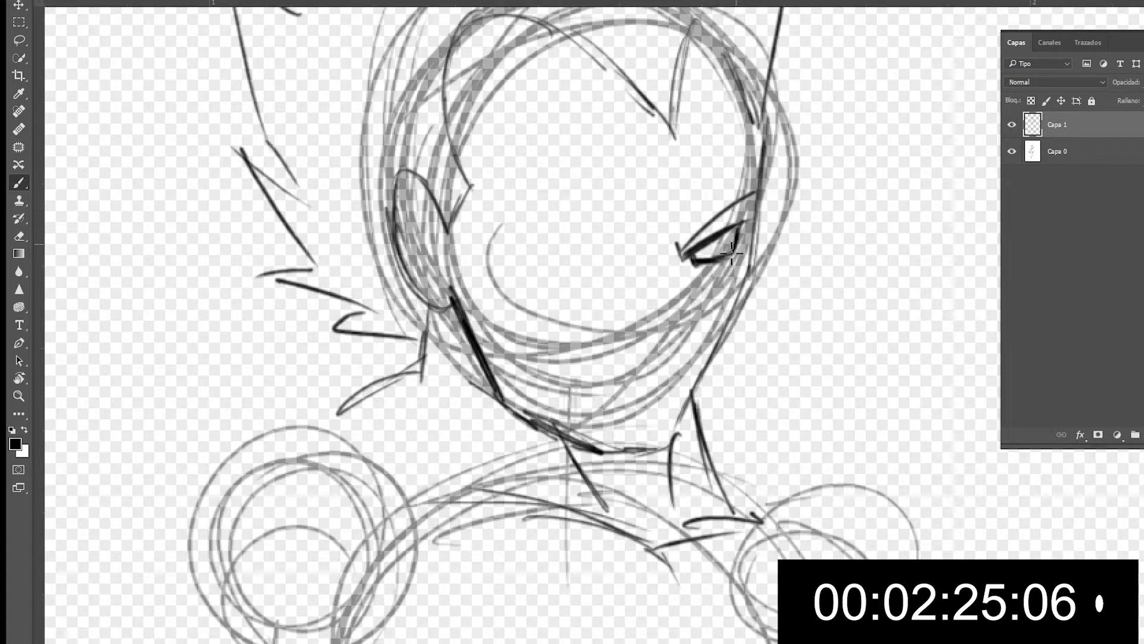
Draw the thick, angry eyebrow on the near side of the face, slanting down towards the nose bridge
mouse_move(646, 246)
mouse_down()
mouse_move(629, 262)
mouse_move(516, 189)
mouse_move(538, 166)
mouse_move(546, 174)
mouse_up()
mouse_move(599, 204)
mouse_down()
mouse_move(648, 254)
mouse_move(633, 260)
mouse_move(583, 220)
mouse_up()
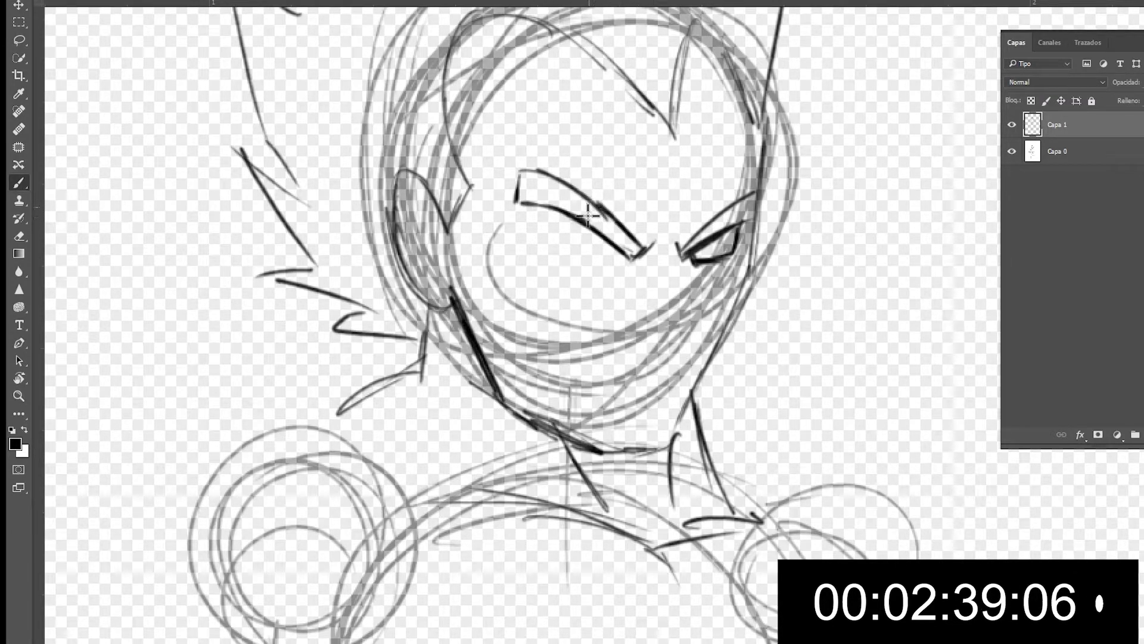
mouse_move(596, 205)
mouse_down()
mouse_move(630, 238)
mouse_move(639, 232)
mouse_up()
Clean up the near eyebrow's rough upper edge with a smaller eraser and return to the Brush tool
key(e)
click(48, 1)
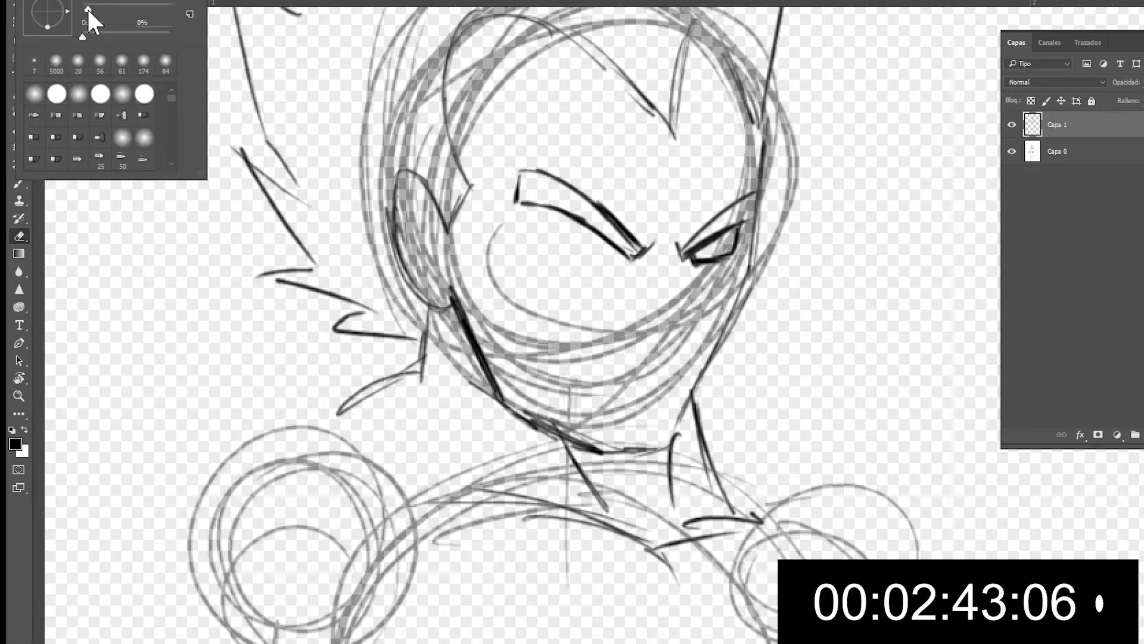
click(564, 88)
mouse_move(630, 225)
mouse_down()
mouse_move(636, 237)
mouse_move(616, 212)
mouse_move(636, 231)
mouse_up()
key(b)
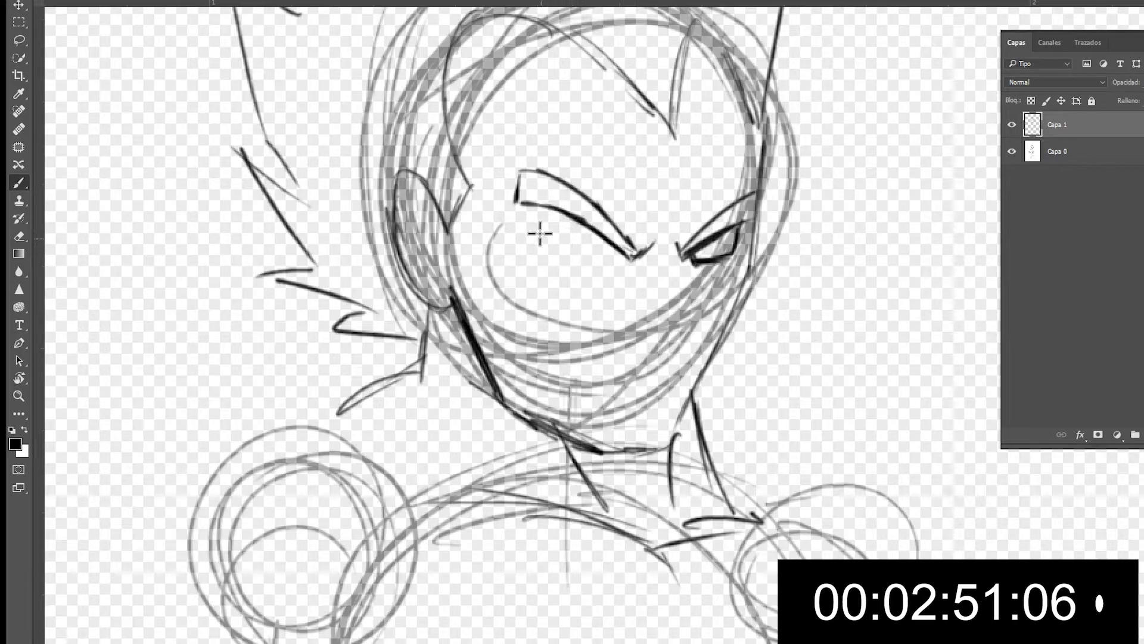
Draw the near eye and the nose, adding frown wrinkles between the brows and creases below the eye
mouse_move(534, 208)
mouse_down()
mouse_move(550, 260)
mouse_move(610, 271)
mouse_move(544, 261)
mouse_move(618, 271)
mouse_up()
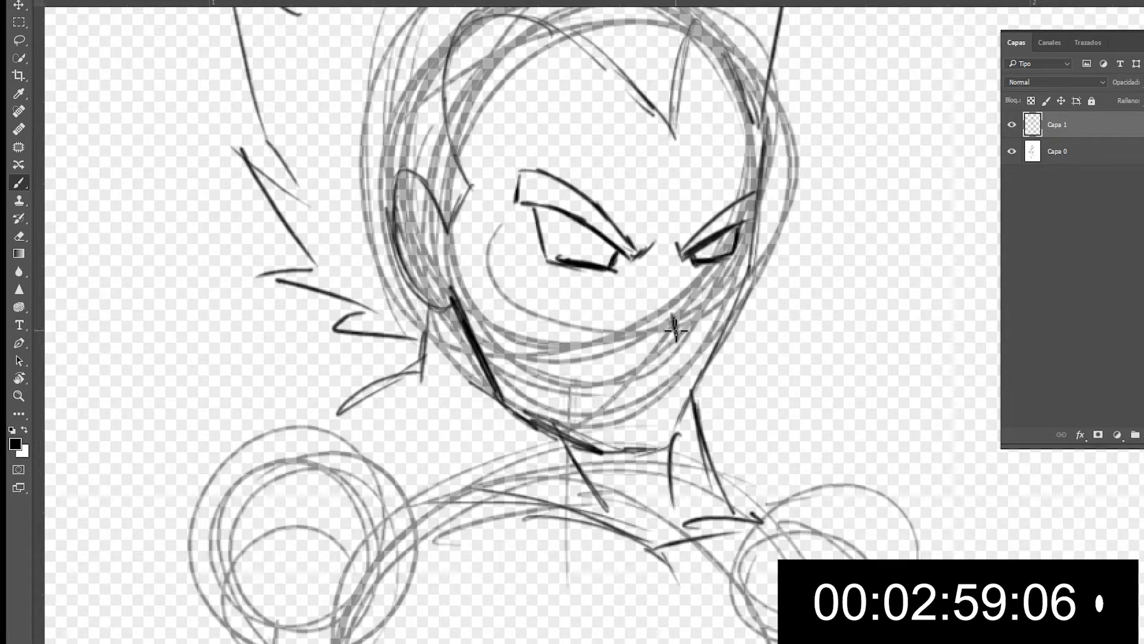
mouse_move(671, 320)
mouse_down()
mouse_move(679, 342)
mouse_move(653, 336)
mouse_up()
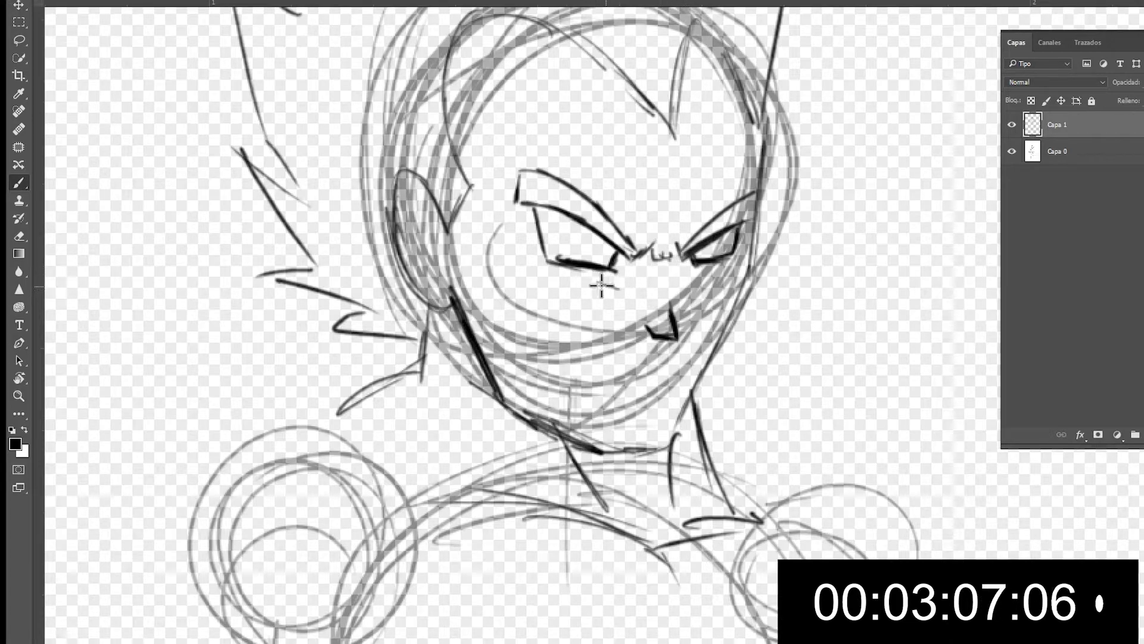
drag(583, 286, 519, 278)
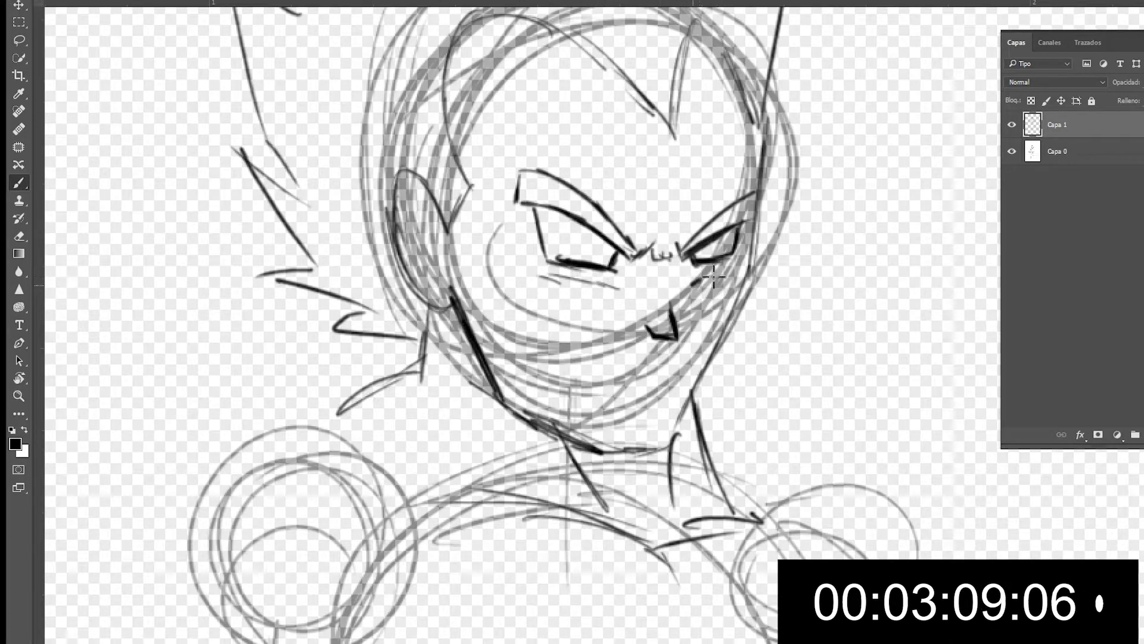
Darken the far cheek outline down to the chin and draw the small, angular mouth with a lower-lip mark
drag(760, 194, 748, 274)
mouse_move(755, 221)
mouse_down()
mouse_move(741, 304)
mouse_move(676, 430)
mouse_up()
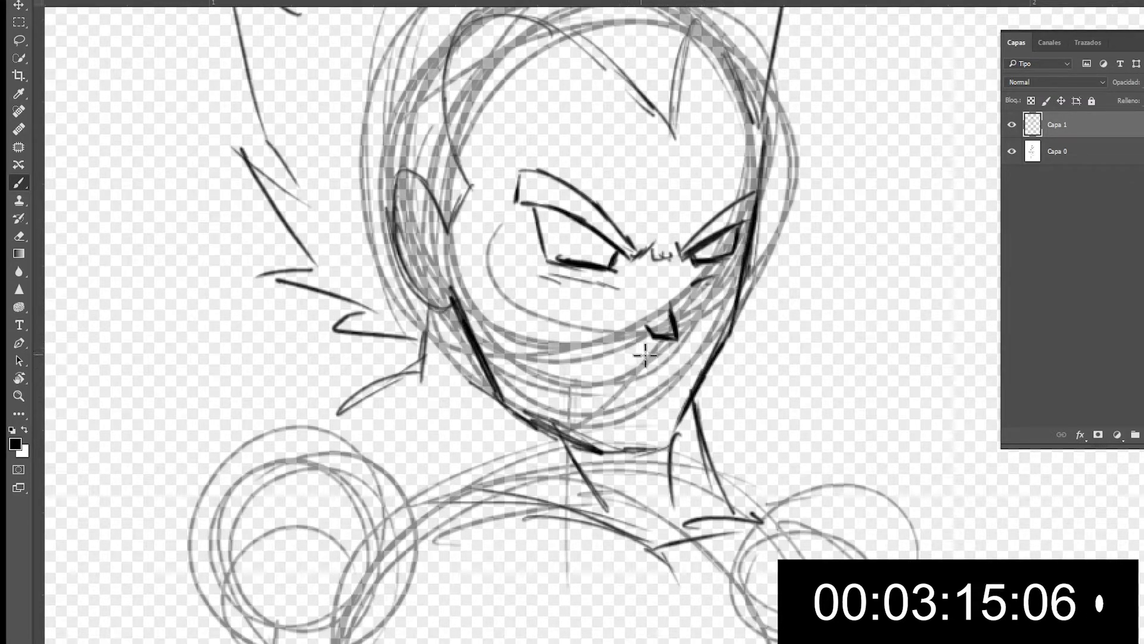
mouse_move(663, 369)
mouse_down()
mouse_move(627, 375)
mouse_move(669, 373)
mouse_move(627, 355)
mouse_move(619, 371)
mouse_move(630, 378)
mouse_move(654, 363)
mouse_move(628, 350)
mouse_move(664, 363)
mouse_up()
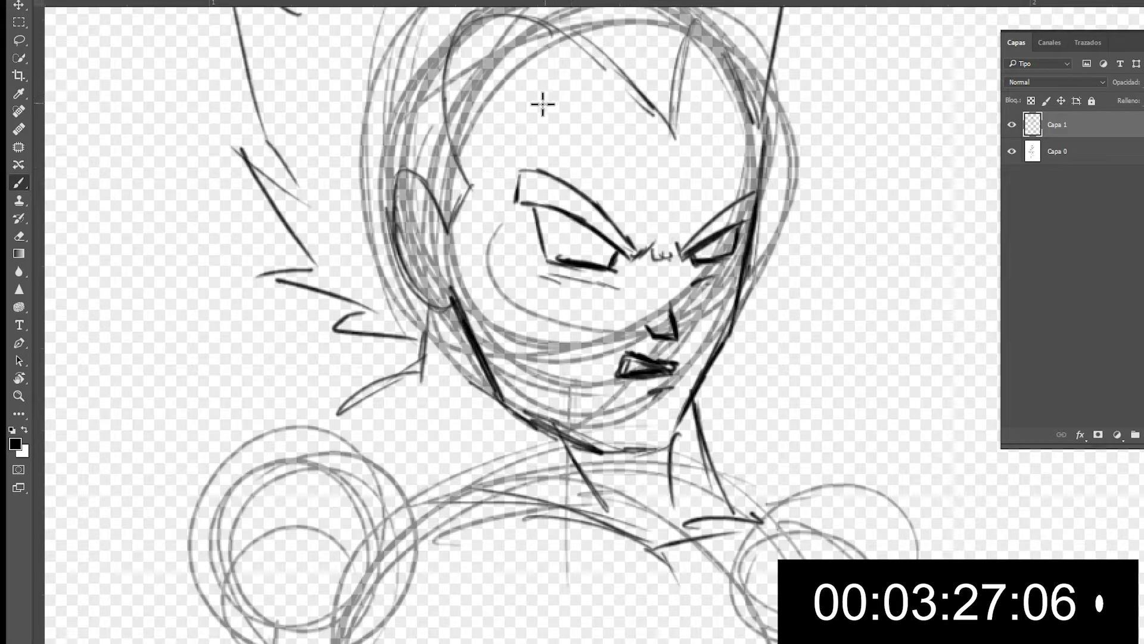
Draw a bulging vein on the near side of the forehead and thicken the face outline at the far temple
drag(496, 150, 514, 129)
drag(514, 79, 533, 125)
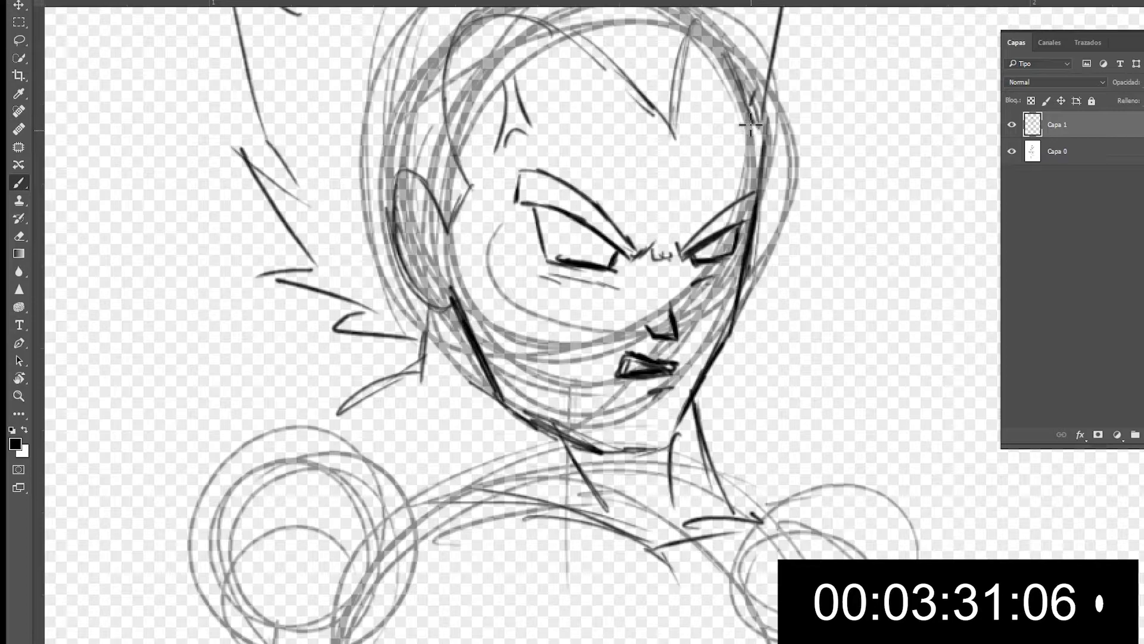
drag(746, 96, 762, 164)
drag(720, 50, 761, 173)
drag(743, 102, 758, 184)
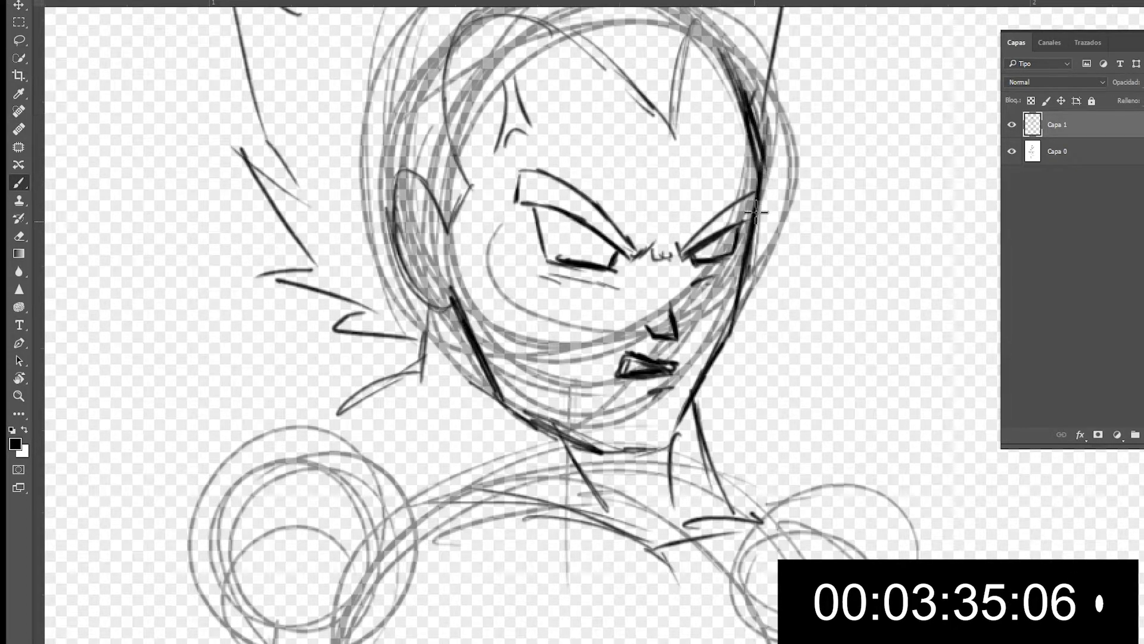
Erase the excess line at the far temple and redraw that edge with the brush
key(e)
mouse_move(749, 83)
mouse_down()
mouse_move(769, 160)
mouse_move(766, 79)
mouse_up()
key(b)
drag(754, 145, 766, 102)
Thicken the outlines of both eyes and darken the near eye's inner corner
drag(831, 114, 841, 255)
key(ctrl+minus)
key(ctrl+minus)
drag(739, 299, 793, 152)
key(ctrl+plus)
key(ctrl+plus)
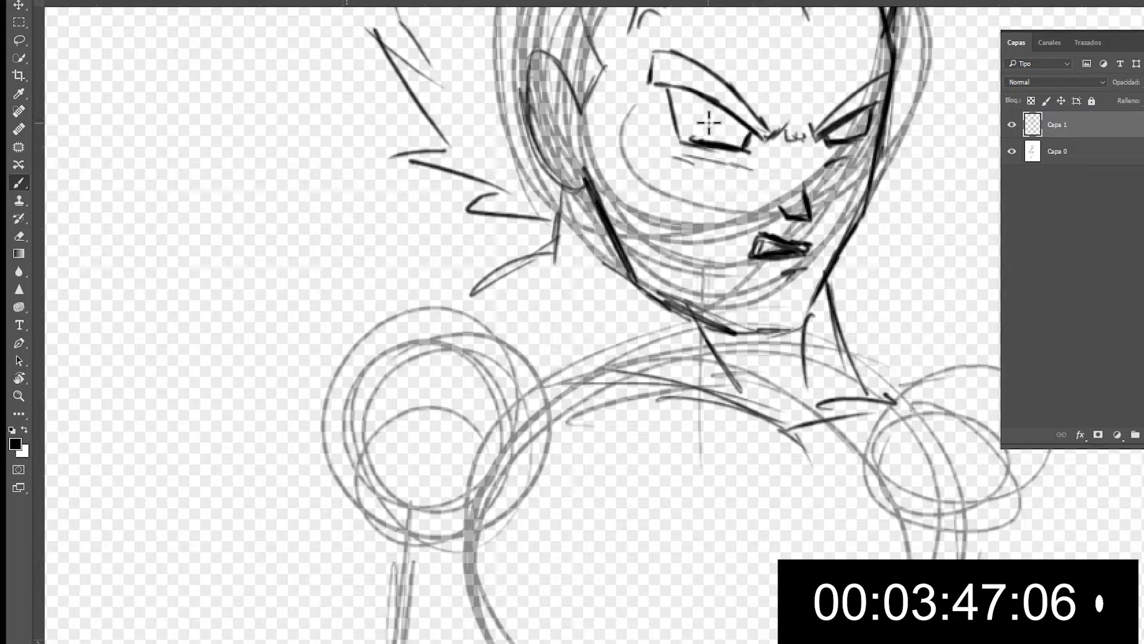
mouse_move(682, 138)
mouse_down()
mouse_move(698, 141)
mouse_move(669, 97)
mouse_move(683, 139)
mouse_move(745, 148)
mouse_up()
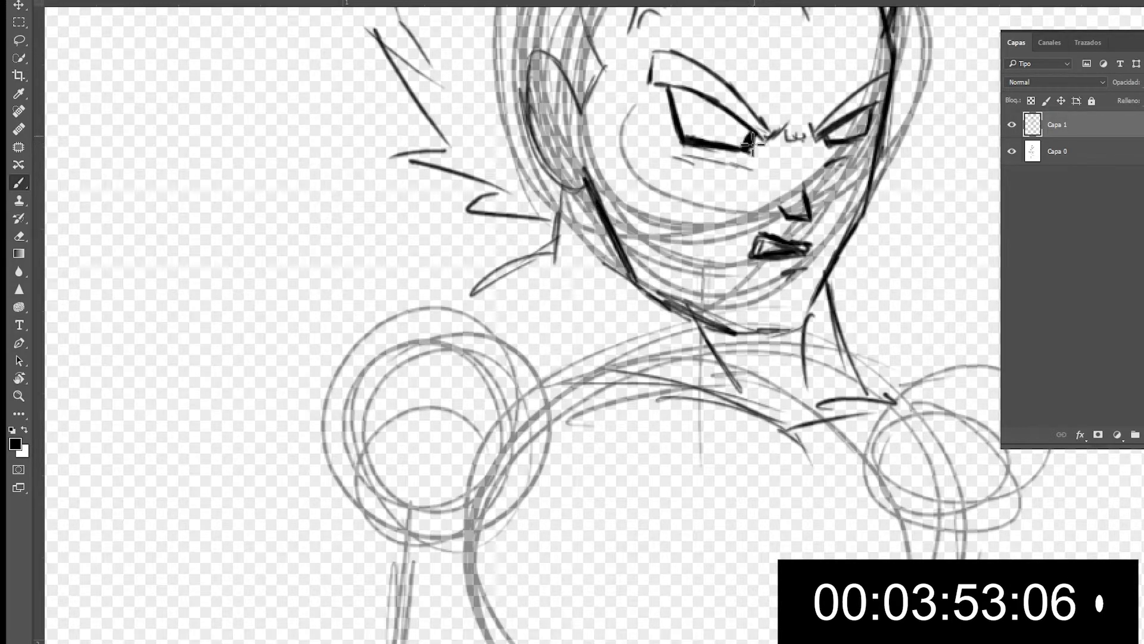
mouse_move(824, 141)
mouse_down()
mouse_move(854, 138)
mouse_move(901, 33)
mouse_up()
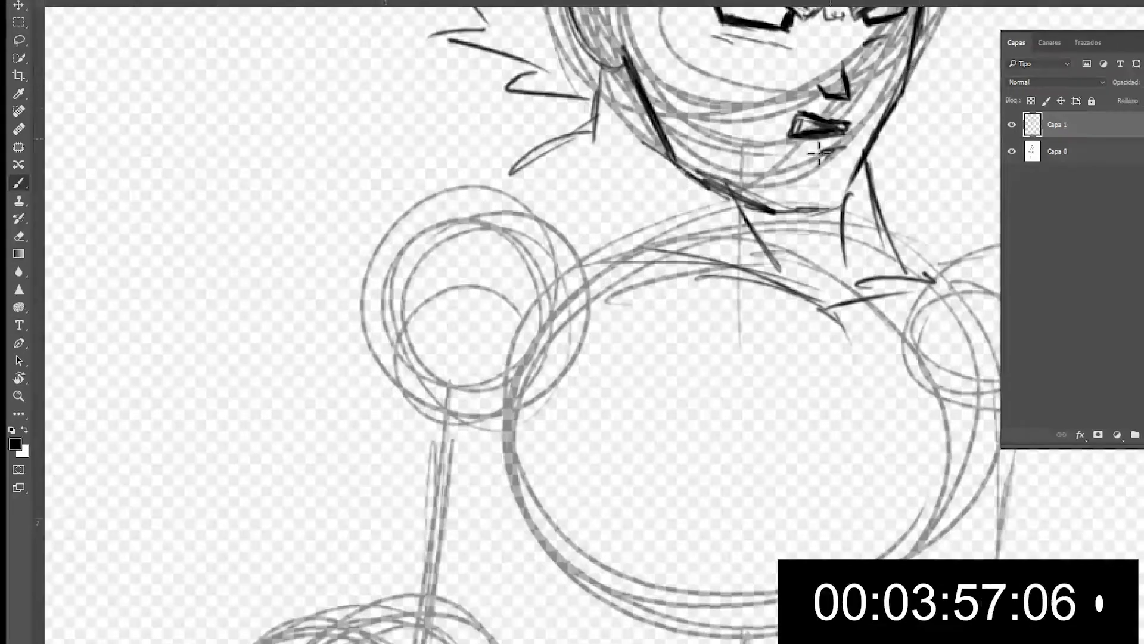
Ink the torn, jagged neckline of the garment from the near shoulder down across the chest to the far shoulder
drag(693, 208, 714, 239)
mouse_move(508, 192)
mouse_down()
mouse_move(494, 149)
mouse_move(482, 190)
mouse_move(369, 162)
mouse_move(381, 198)
mouse_move(356, 237)
mouse_up()
mouse_move(508, 191)
mouse_down()
mouse_move(537, 185)
mouse_move(544, 210)
mouse_move(584, 219)
mouse_move(614, 259)
mouse_move(655, 255)
mouse_move(671, 299)
mouse_move(713, 335)
mouse_move(771, 332)
mouse_move(784, 356)
mouse_move(832, 345)
mouse_up()
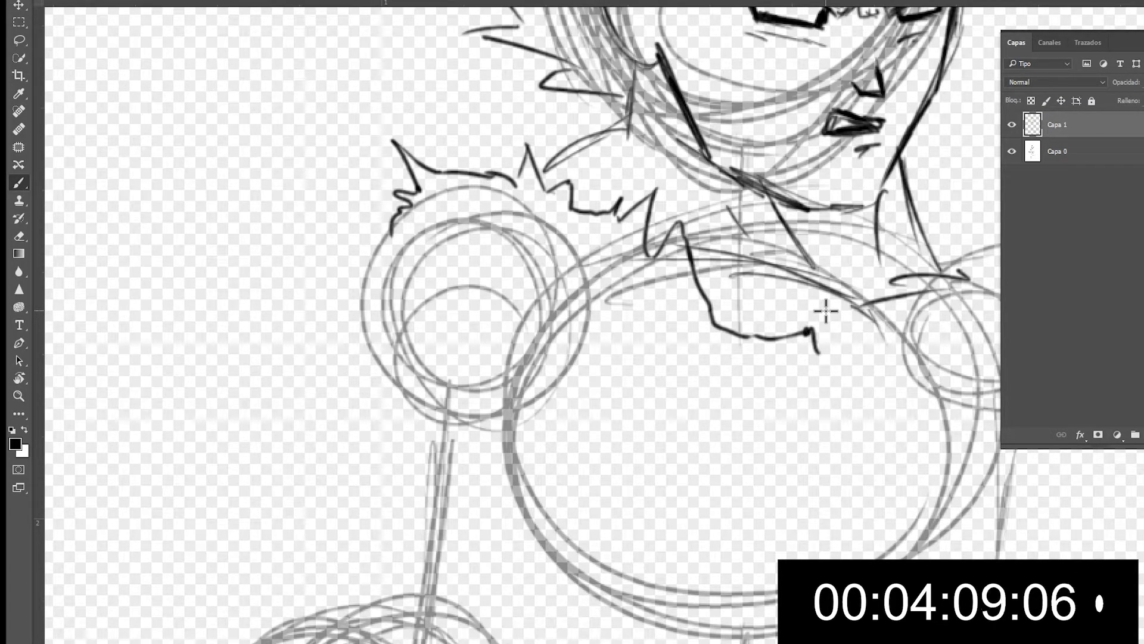
key(ctrl+z)
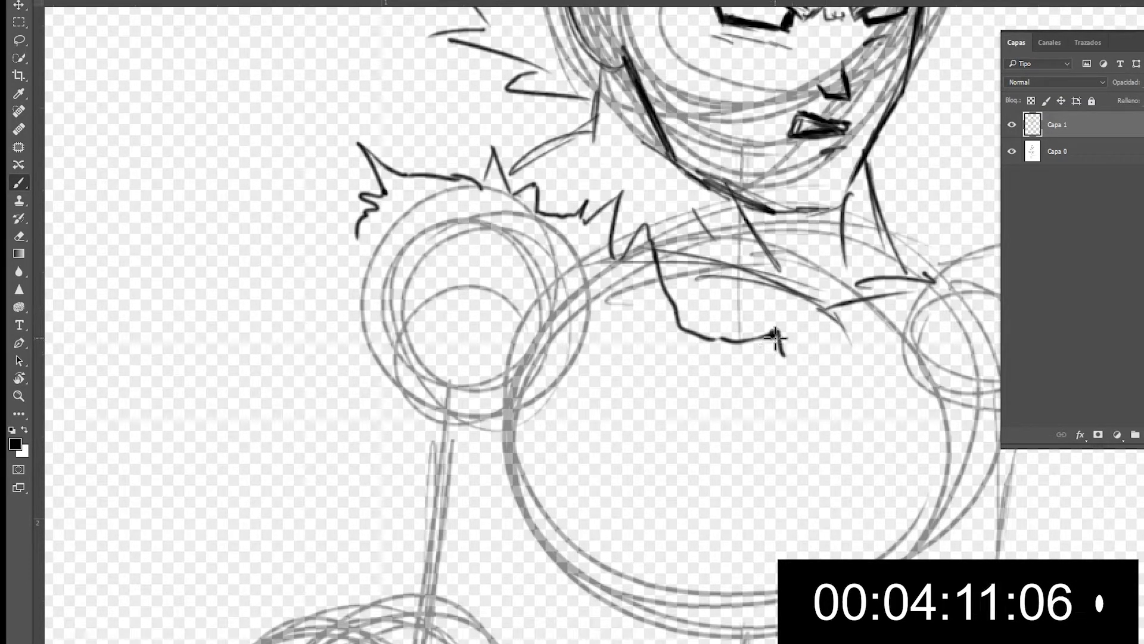
mouse_move(785, 355)
mouse_down()
mouse_move(906, 352)
mouse_move(928, 370)
mouse_move(964, 358)
mouse_move(961, 369)
mouse_move(940, 353)
mouse_move(864, 384)
mouse_move(876, 407)
mouse_move(921, 382)
mouse_move(911, 386)
mouse_move(923, 343)
mouse_up()
key(space)
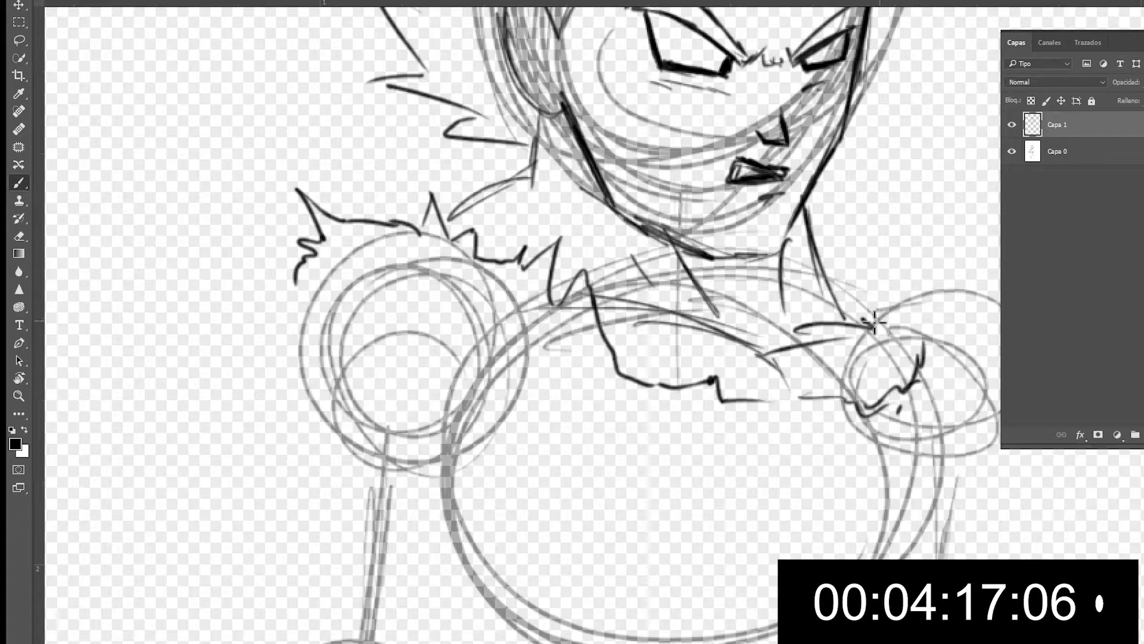
Draw the far shoulder line from the neck, darken it and add the ragged cloth edge over that shoulder
drag(810, 347, 924, 363)
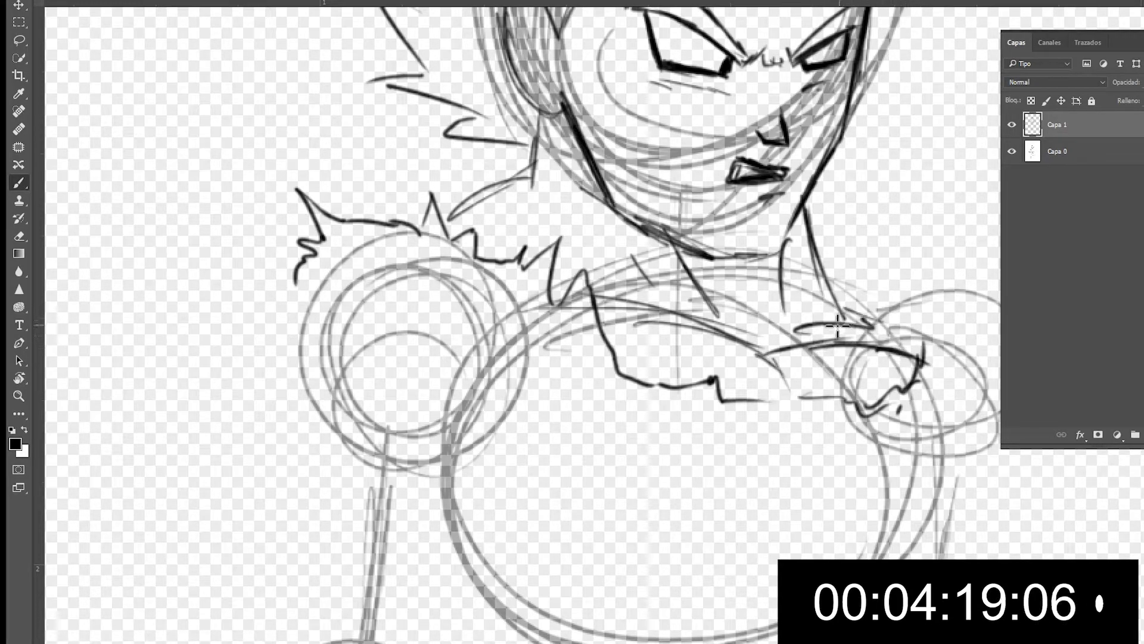
drag(841, 302, 891, 346)
mouse_move(787, 357)
mouse_down()
mouse_move(889, 331)
mouse_move(815, 346)
mouse_move(869, 334)
mouse_move(930, 350)
mouse_move(891, 339)
mouse_move(927, 328)
mouse_move(950, 355)
mouse_move(978, 362)
mouse_up()
mouse_move(918, 387)
mouse_down()
mouse_move(907, 332)
mouse_move(808, 262)
mouse_up()
Outline the far side of the torso and run the waistline across to a torn edge at the near side
key(ctrl+minus)
mouse_move(726, 282)
mouse_down()
mouse_move(736, 345)
mouse_move(736, 332)
mouse_move(728, 341)
mouse_move(739, 334)
mouse_move(704, 358)
mouse_move(735, 379)
mouse_move(706, 382)
mouse_move(722, 388)
mouse_move(727, 377)
mouse_move(717, 429)
mouse_move(686, 478)
mouse_move(517, 472)
mouse_move(511, 441)
mouse_move(474, 419)
mouse_up()
drag(490, 428, 517, 447)
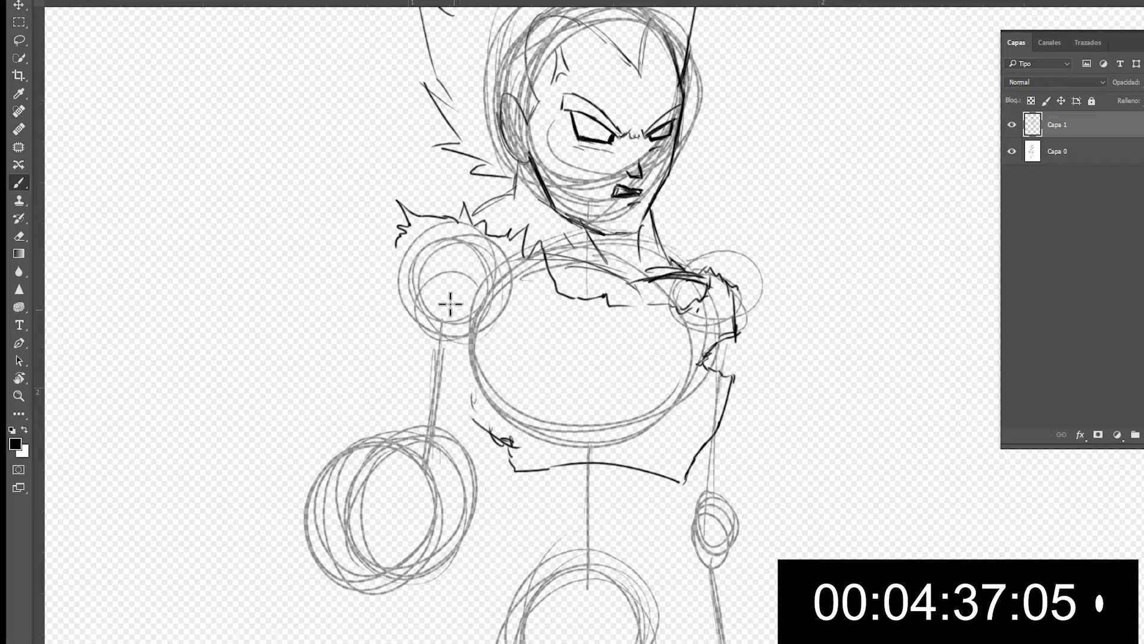
Draw the near shoulder's armhole and rounded deltoid, thicken its outer edge and add inner muscle lines
mouse_move(418, 243)
mouse_down()
mouse_move(474, 243)
mouse_move(467, 251)
mouse_move(489, 253)
mouse_move(499, 291)
mouse_move(507, 284)
mouse_move(502, 352)
mouse_move(475, 385)
mouse_up()
mouse_move(402, 250)
mouse_down()
mouse_move(375, 285)
mouse_move(378, 269)
mouse_move(399, 335)
mouse_up()
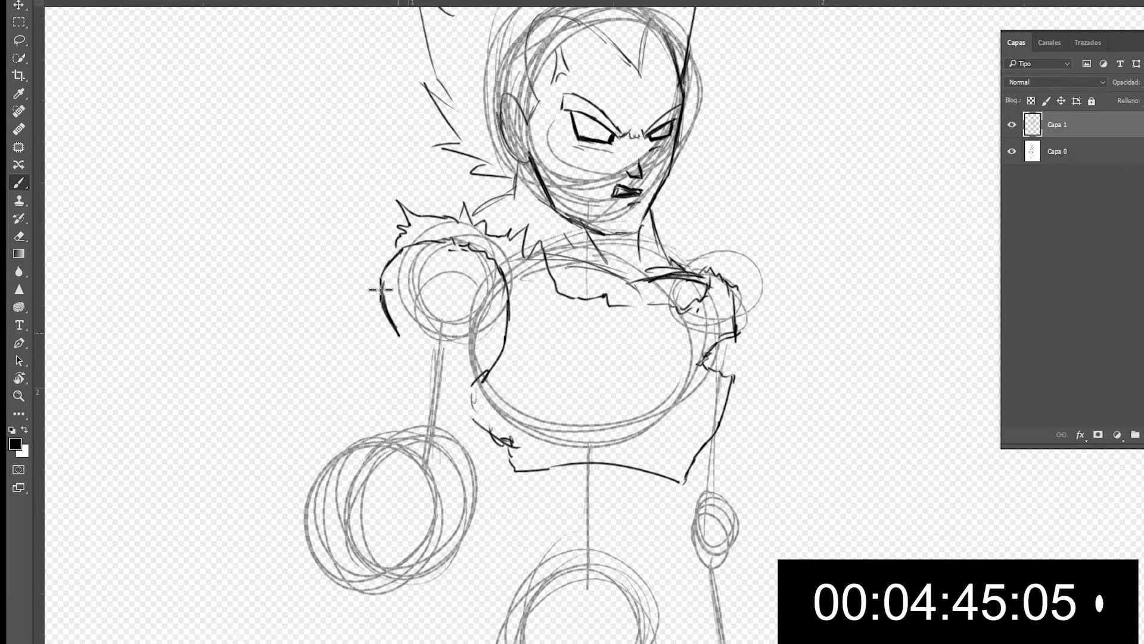
drag(400, 290, 414, 332)
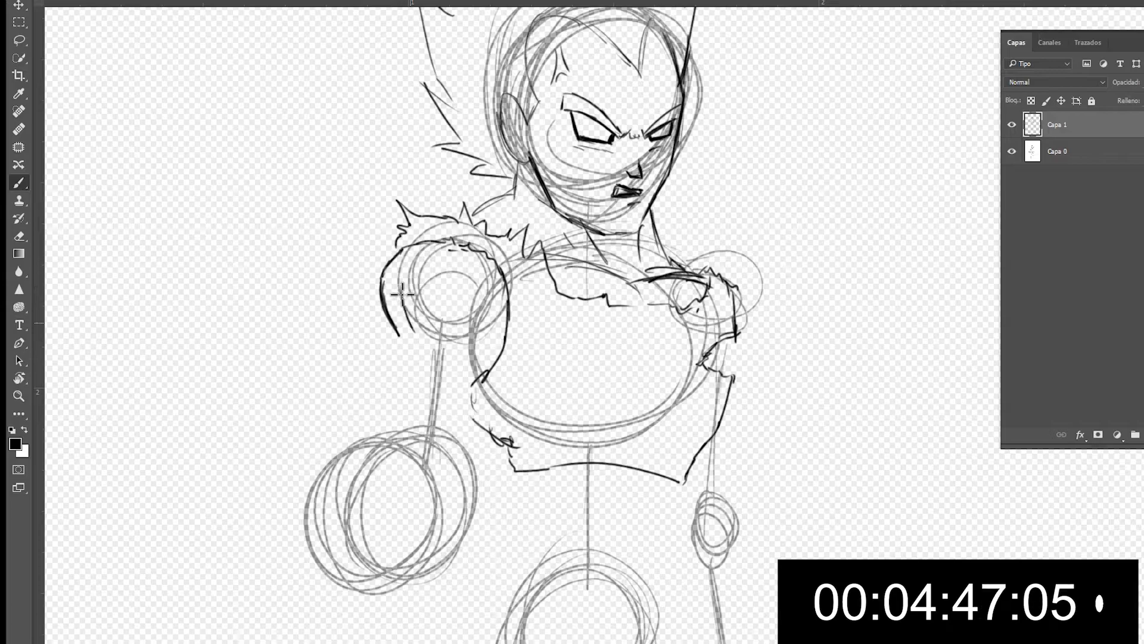
mouse_move(390, 268)
mouse_down()
mouse_move(385, 295)
mouse_move(398, 255)
mouse_up()
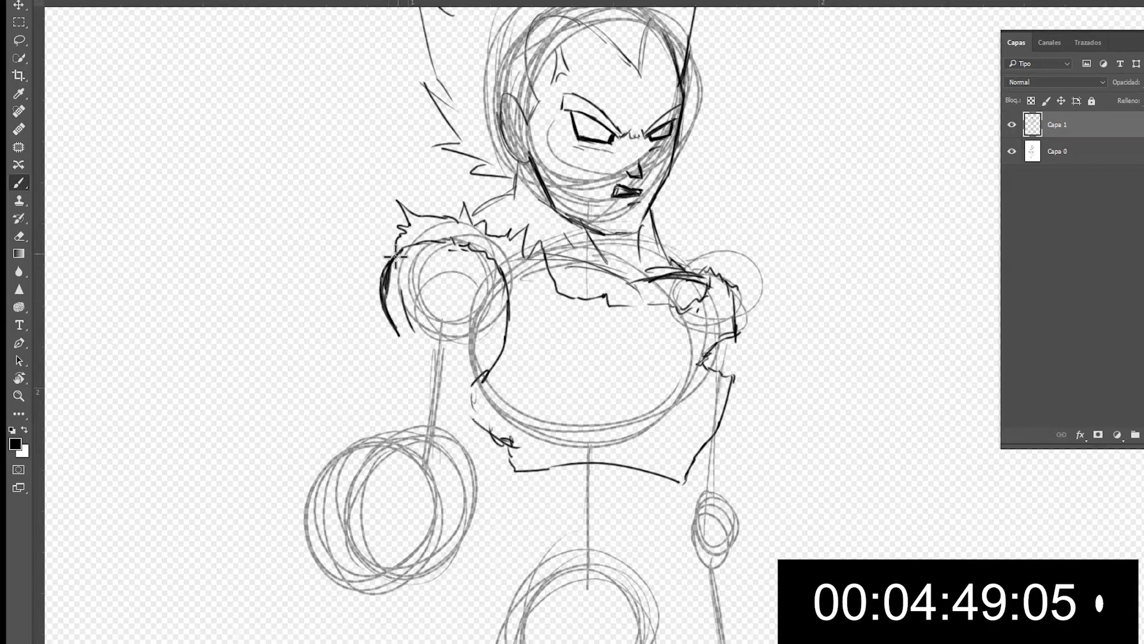
mouse_move(473, 246)
mouse_down()
mouse_move(450, 263)
mouse_move(439, 309)
mouse_up()
Draw the near upper arm below the deltoid, with both sides of the biceps and the outer arm contour
mouse_move(415, 349)
mouse_down()
mouse_move(444, 332)
mouse_move(480, 374)
mouse_move(472, 422)
mouse_up()
drag(477, 372, 471, 439)
mouse_move(417, 350)
mouse_down()
mouse_move(404, 401)
mouse_move(421, 432)
mouse_move(453, 444)
mouse_up()
drag(410, 351, 408, 417)
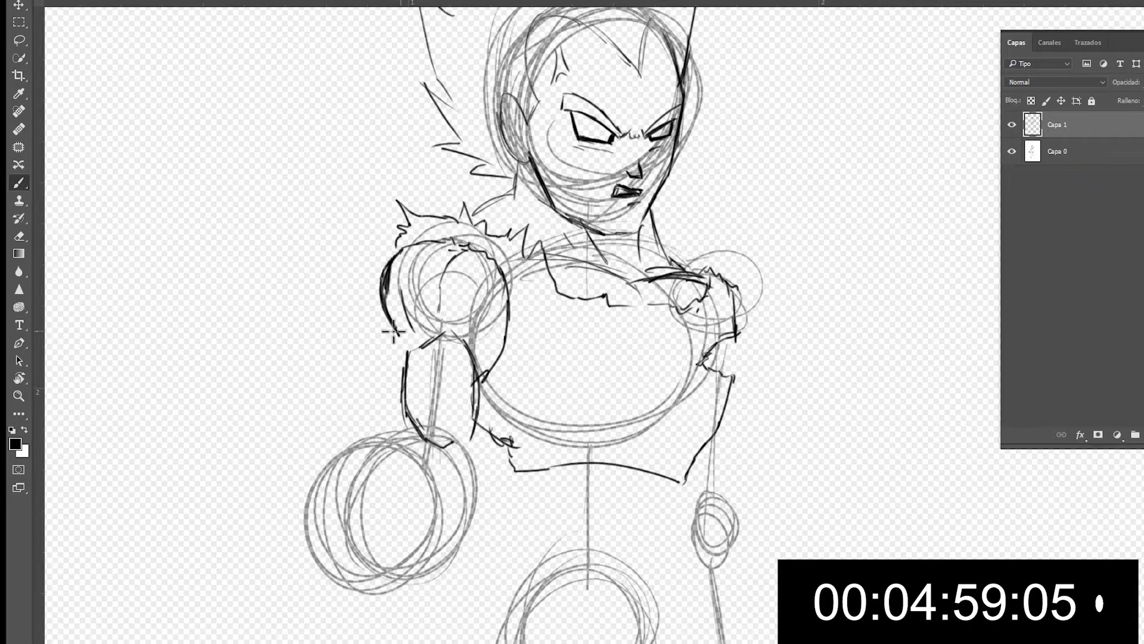
mouse_move(392, 343)
mouse_down()
mouse_move(384, 374)
mouse_move(398, 429)
mouse_up()
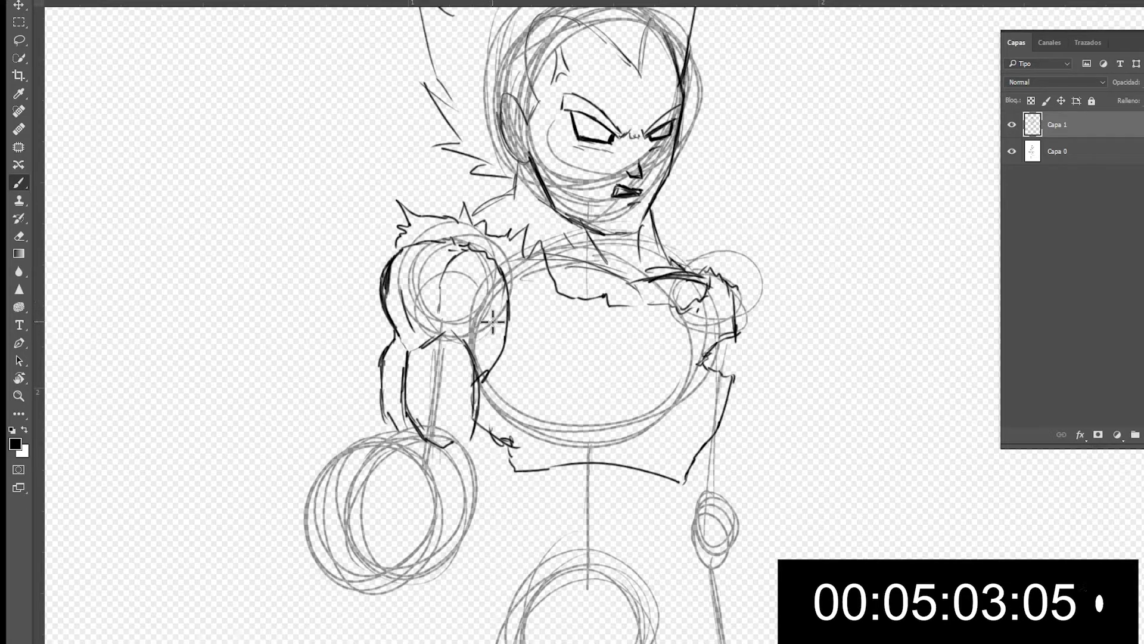
Draw the near fist inside its construction circles, with the wrist curve, knuckle line, folded fingers and lower edge
drag(588, 320, 682, 195)
mouse_move(471, 305)
mouse_down()
mouse_move(538, 338)
mouse_move(549, 381)
mouse_move(532, 434)
mouse_move(492, 456)
mouse_up()
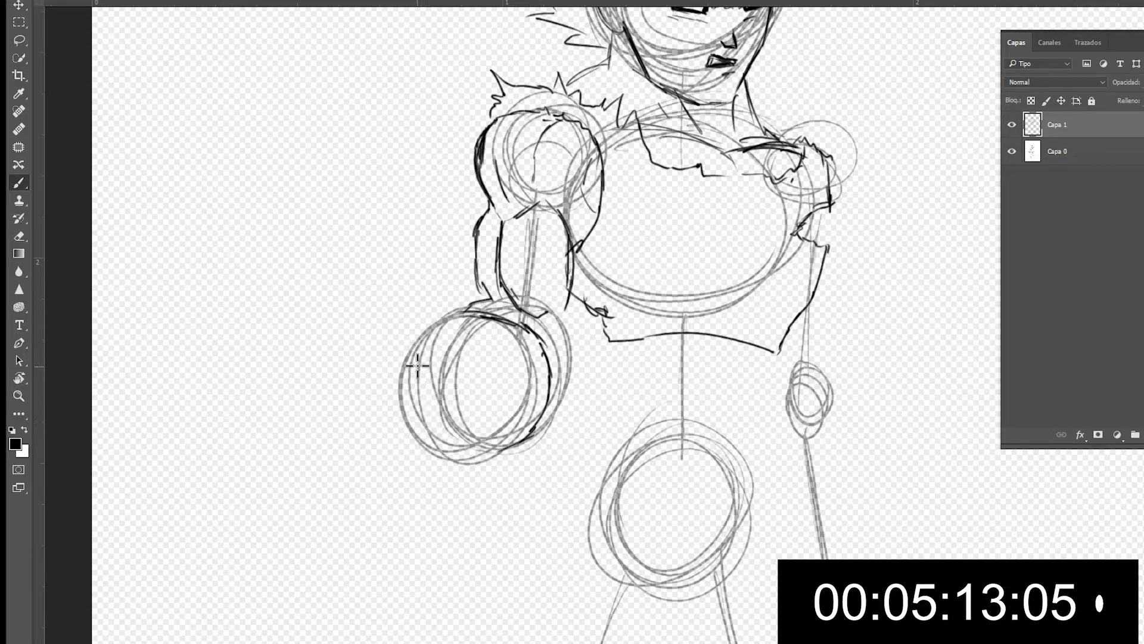
drag(462, 362, 456, 376)
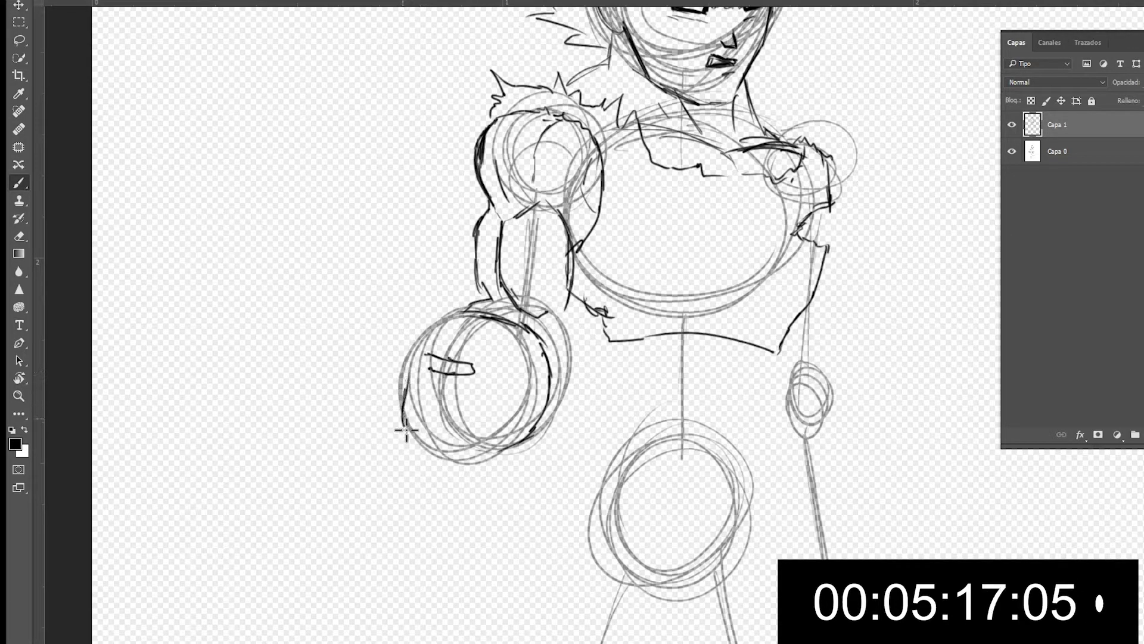
mouse_move(405, 420)
mouse_down()
mouse_move(445, 444)
mouse_move(506, 391)
mouse_move(482, 425)
mouse_up()
mouse_move(477, 384)
mouse_down()
mouse_move(460, 416)
mouse_move(440, 385)
mouse_move(429, 412)
mouse_move(408, 389)
mouse_move(459, 375)
mouse_move(502, 397)
mouse_up()
mouse_move(531, 438)
mouse_down()
mouse_move(453, 445)
mouse_move(480, 449)
mouse_up()
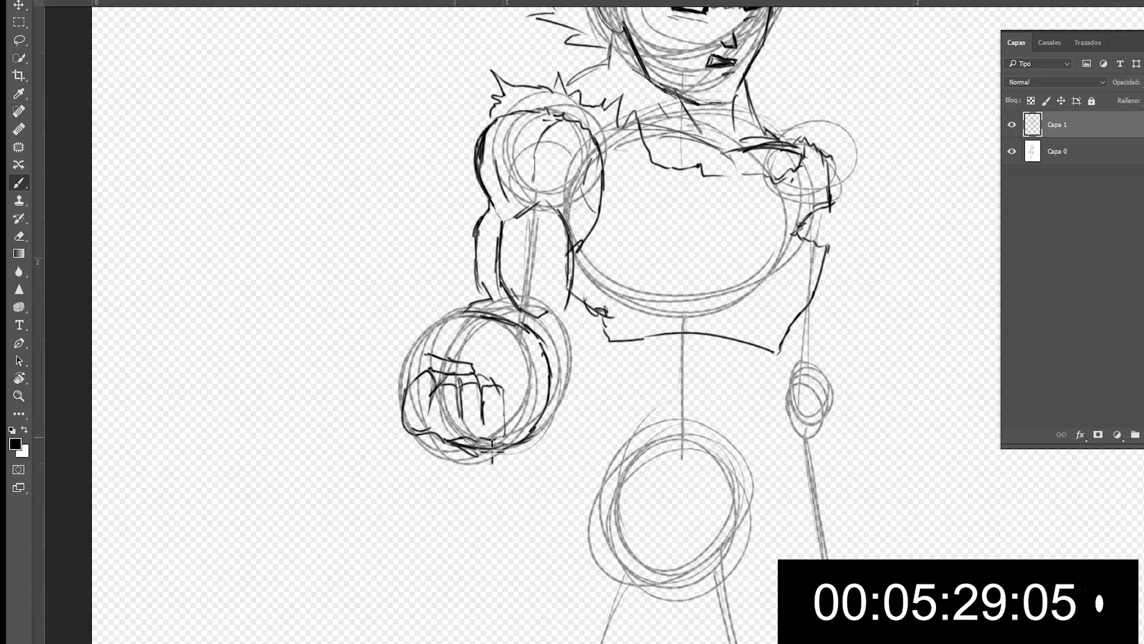
Reinforce the glove curve above the near fist and connect the forearm to the wrist
mouse_move(411, 380)
mouse_down()
mouse_move(453, 317)
mouse_move(428, 341)
mouse_move(512, 315)
mouse_move(531, 327)
mouse_move(553, 373)
mouse_move(546, 382)
mouse_up()
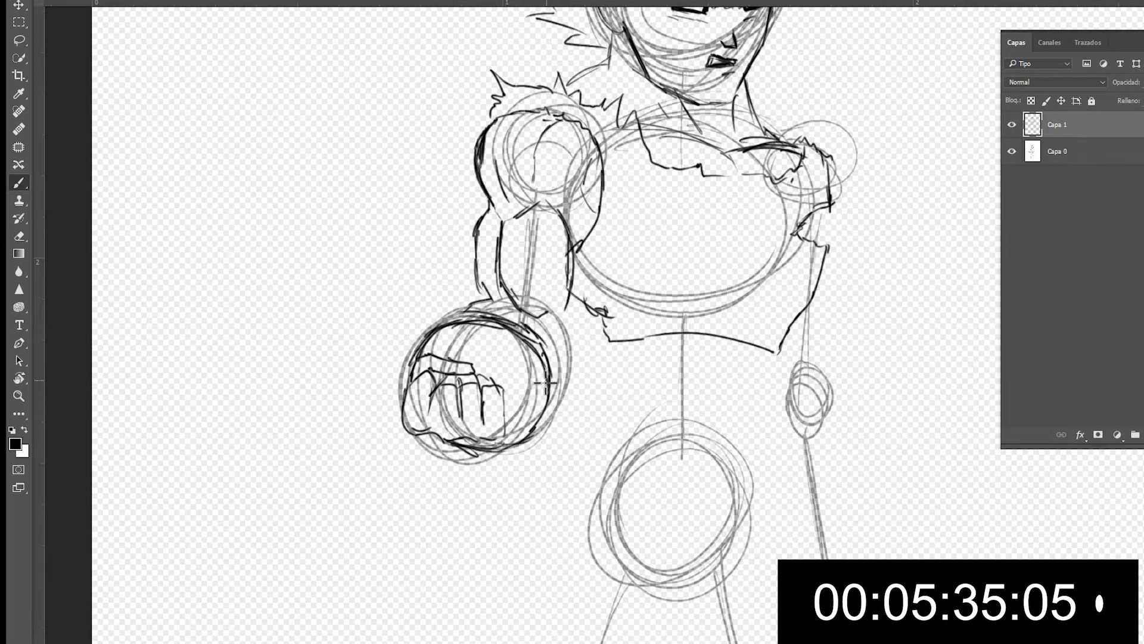
drag(482, 290, 486, 307)
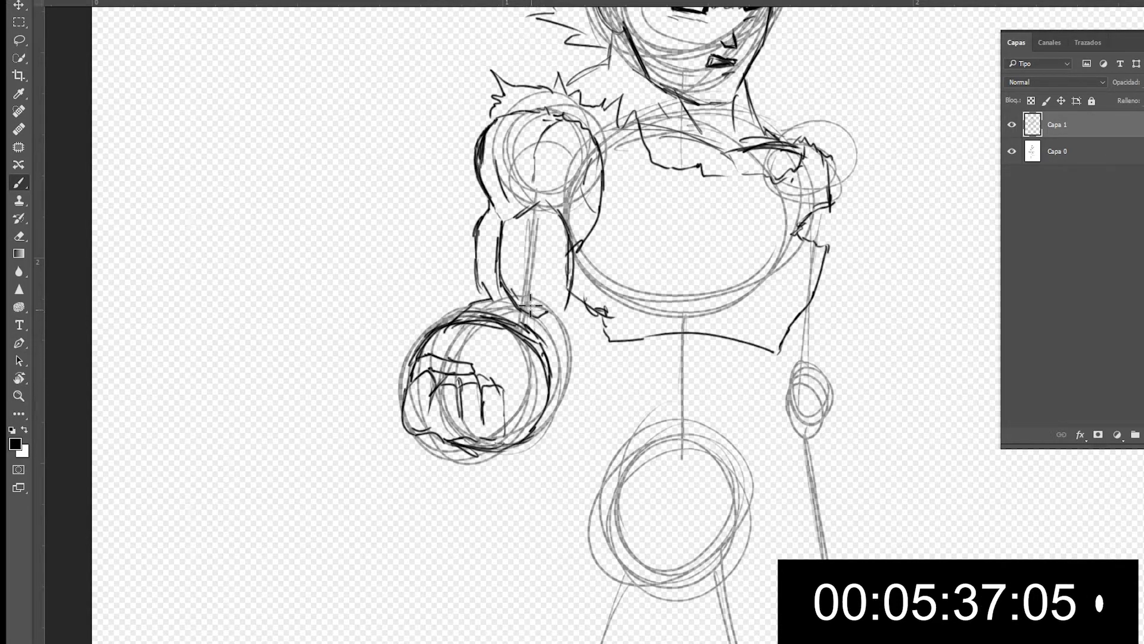
mouse_move(560, 304)
mouse_down()
mouse_move(557, 370)
mouse_move(540, 401)
mouse_up()
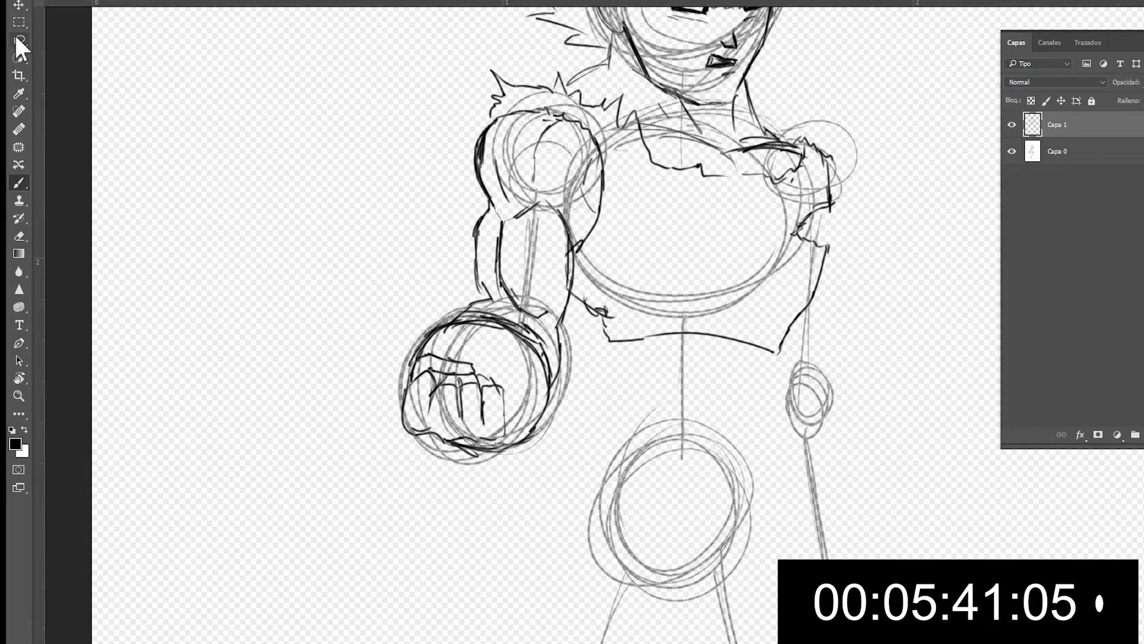
Lasso the fingers of the near fist, enlarge them slightly with Free Transform, apply it and deselect
mouse_move(455, 346)
mouse_down()
mouse_move(485, 350)
mouse_move(507, 435)
mouse_move(395, 401)
mouse_move(444, 349)
mouse_up()
key(ctrl+t)
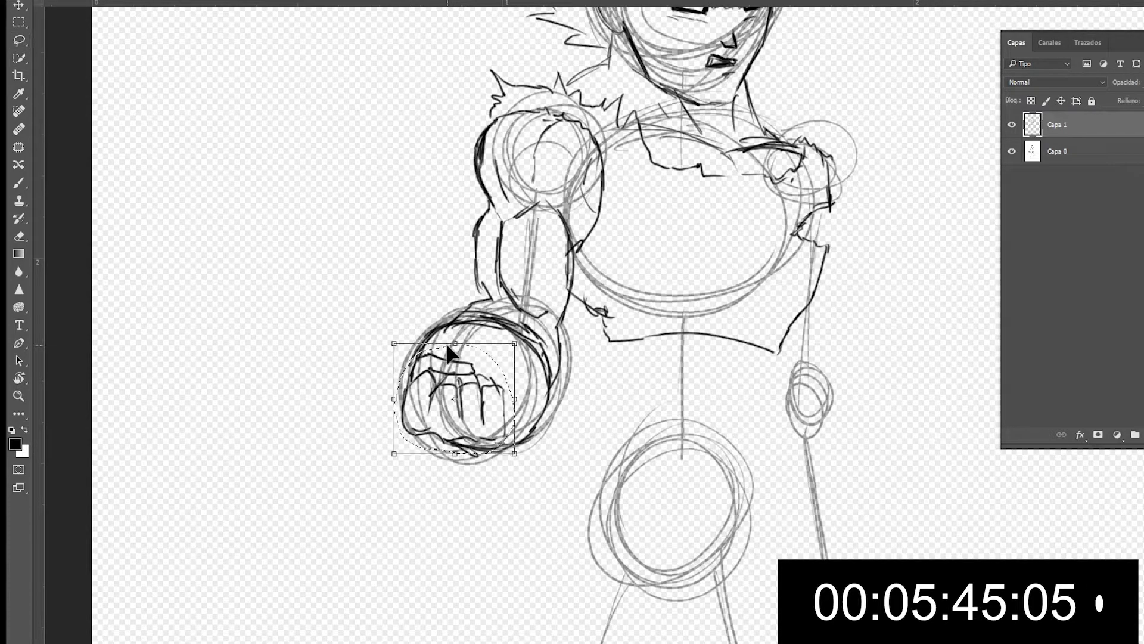
mouse_move(514, 344)
mouse_down()
mouse_move(542, 324)
mouse_move(531, 328)
mouse_up()
click(18, 7)
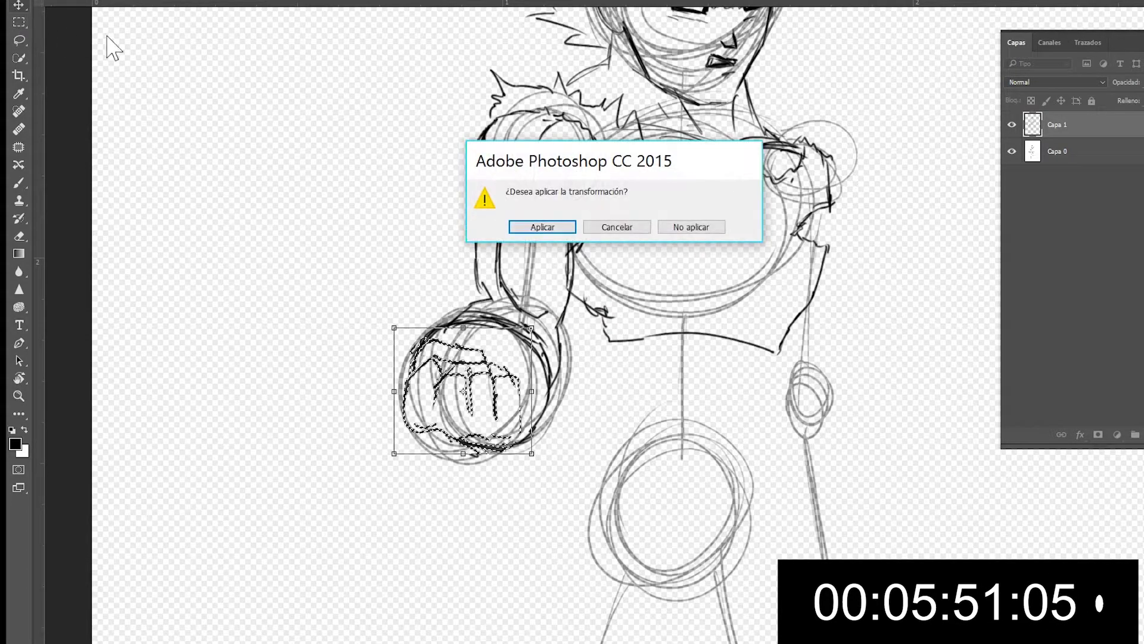
key(b)
key(ctrl+d)
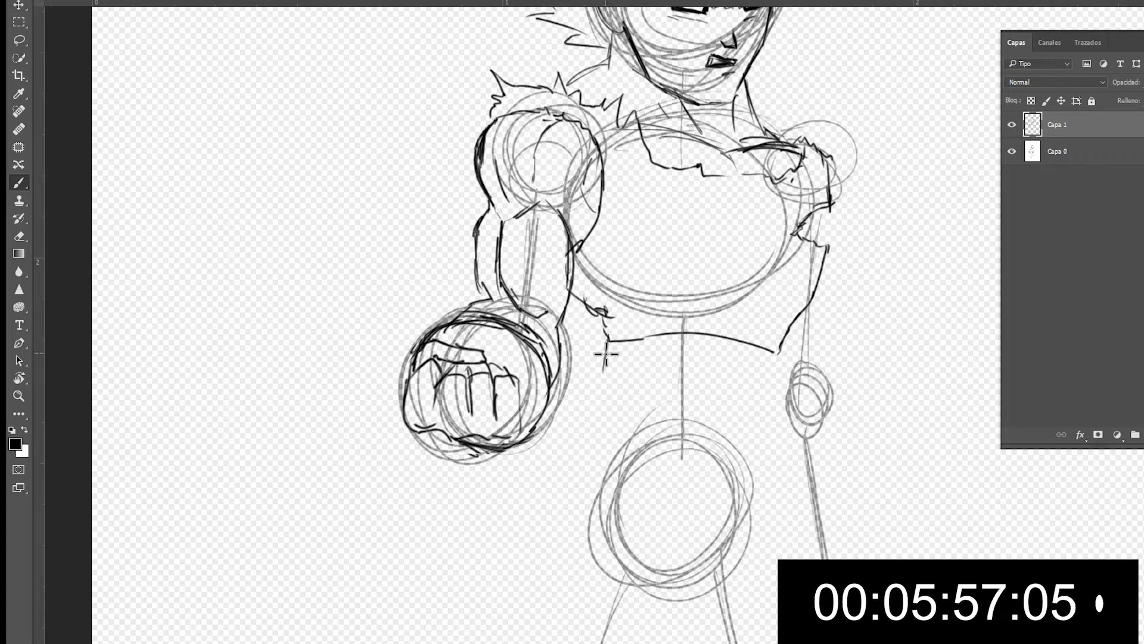
Draw both sides of the abdomen from the waistline down to the hips
mouse_move(608, 340)
mouse_down()
mouse_move(578, 479)
mouse_move(587, 518)
mouse_up()
scroll(793, 298, down, 2)
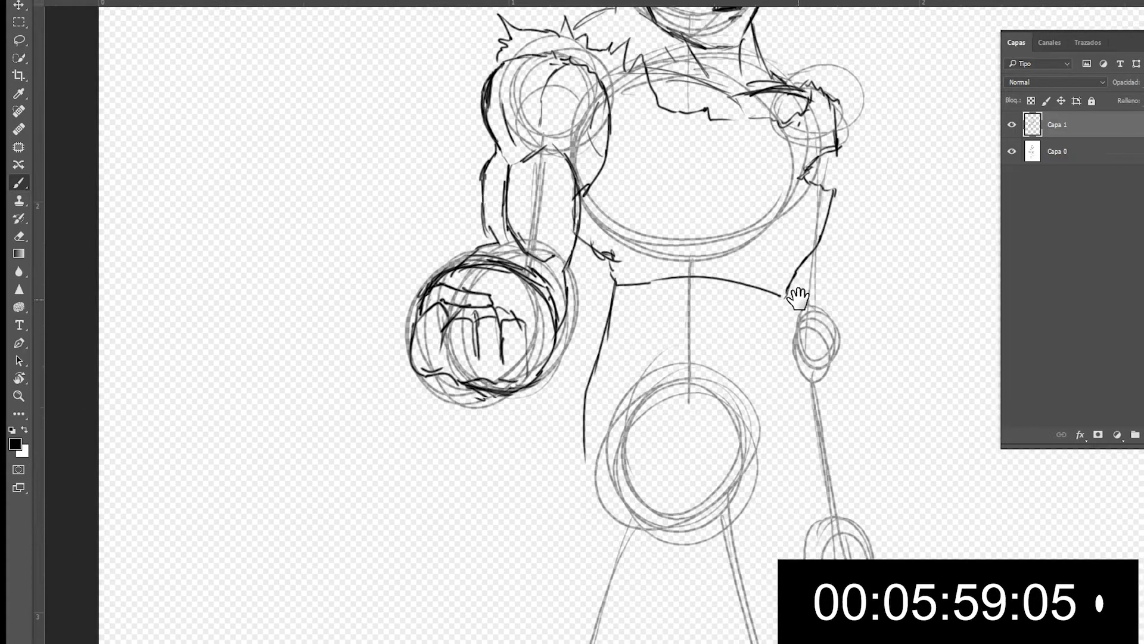
drag(791, 298, 800, 462)
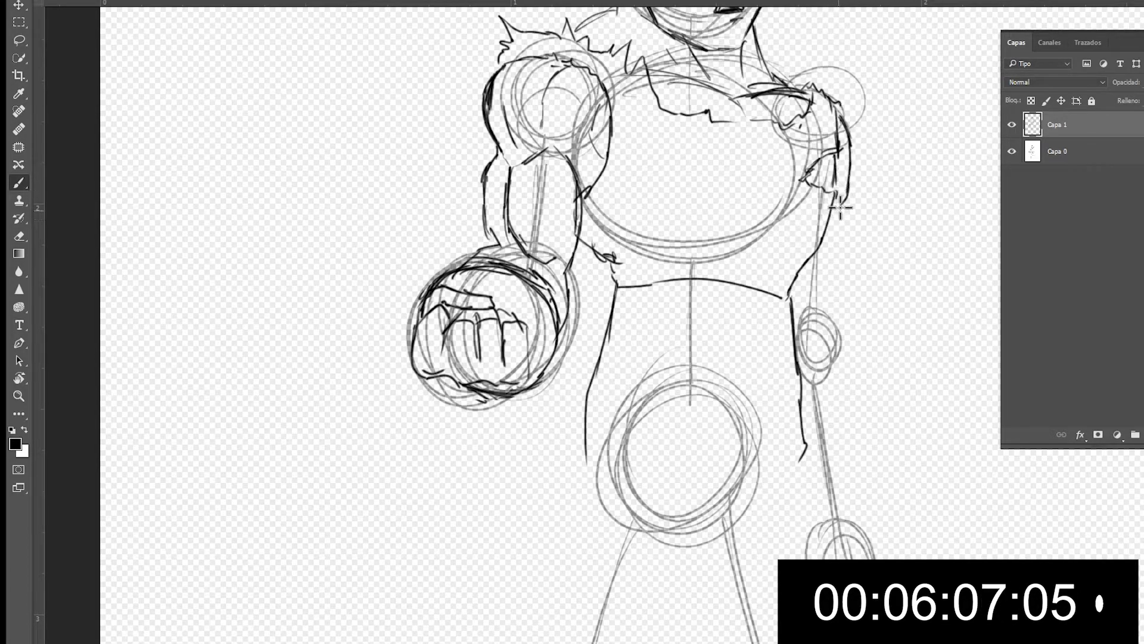
Draw the hanging far arm with its glove cuff, the far thigh's outer edge and a ragged tear above the knee
mouse_move(842, 203)
mouse_down()
mouse_move(823, 293)
mouse_move(859, 412)
mouse_move(846, 537)
mouse_up()
mouse_move(874, 400)
mouse_down()
mouse_move(887, 197)
mouse_move(859, 136)
mouse_up()
mouse_move(788, 191)
mouse_down()
mouse_move(819, 464)
mouse_move(807, 379)
mouse_move(791, 446)
mouse_move(798, 469)
mouse_move(835, 474)
mouse_up()
drag(820, 390, 825, 431)
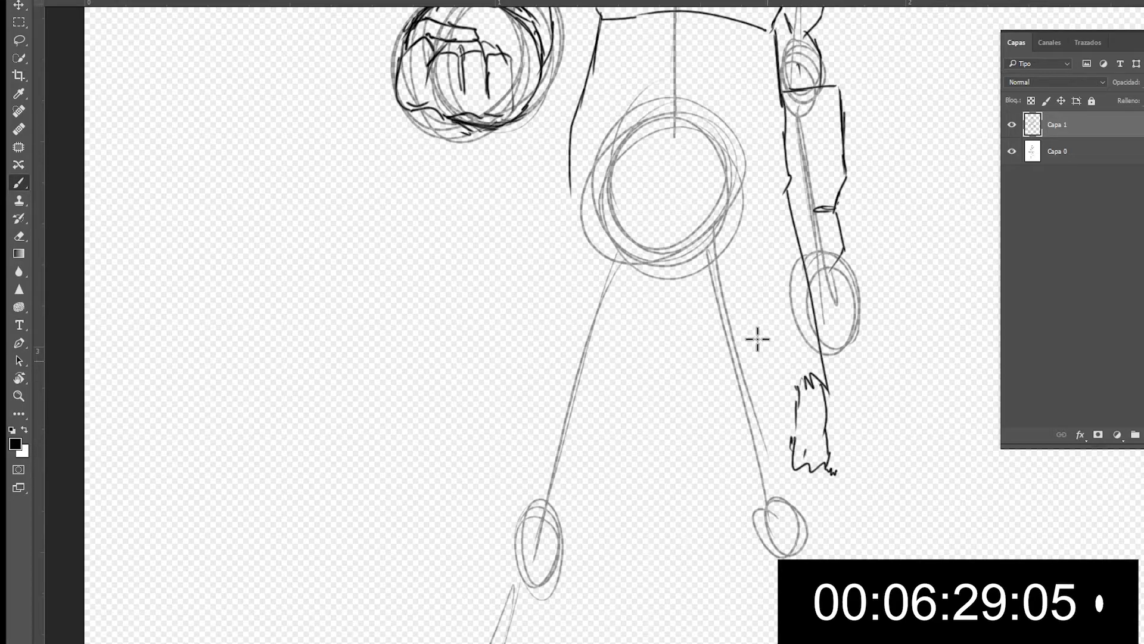
Draw the near thigh's inner and outer edges and join them with a jagged, torn trouser hem
drag(712, 228, 665, 357)
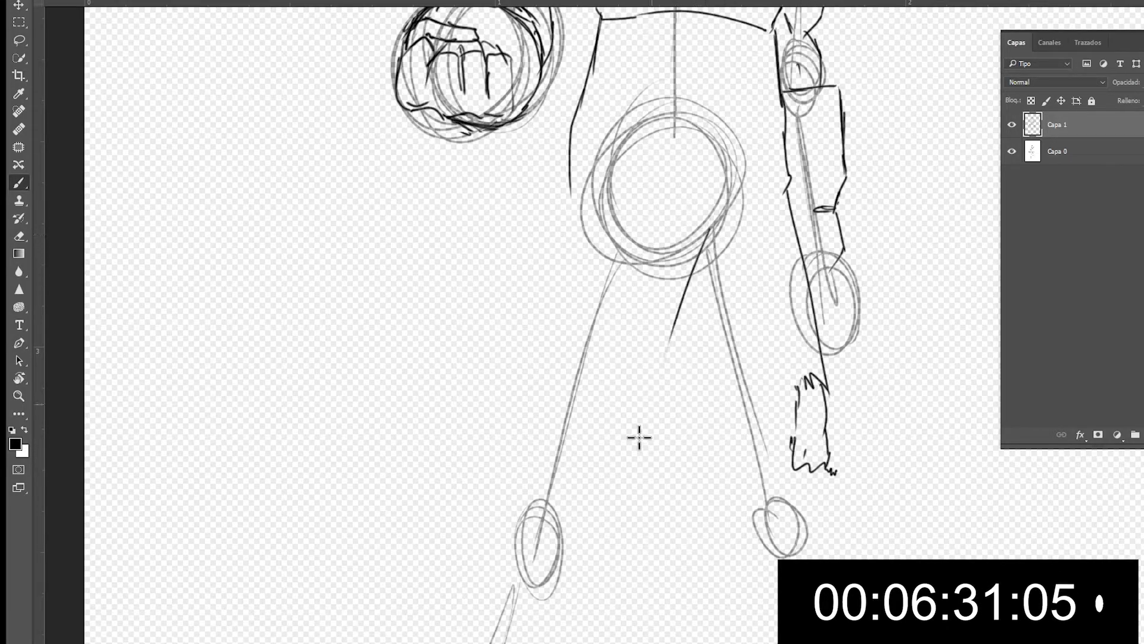
drag(686, 289, 669, 382)
mouse_move(674, 328)
mouse_down()
mouse_move(667, 427)
mouse_move(652, 425)
mouse_move(640, 376)
mouse_move(611, 369)
mouse_move(584, 372)
mouse_move(543, 408)
mouse_move(541, 391)
mouse_move(503, 412)
mouse_move(519, 376)
mouse_move(499, 386)
mouse_move(569, 189)
mouse_up()
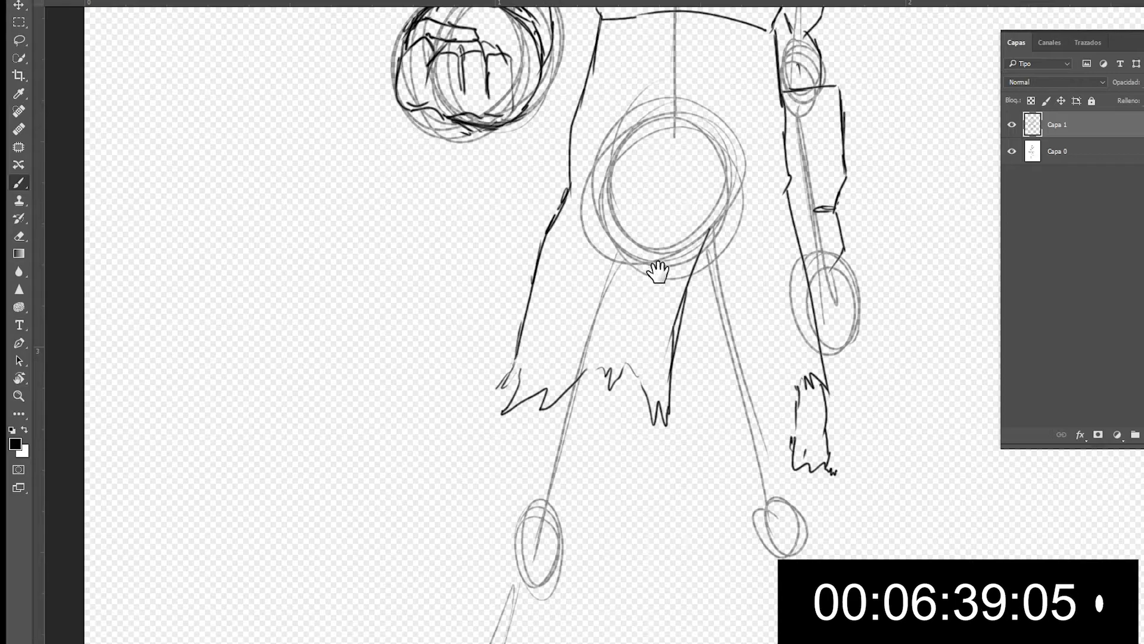
Extend the near leg's edges below the torn hem and draw the thigh muscle lines and angular kneecap
drag(675, 283, 695, 145)
drag(683, 276, 655, 347)
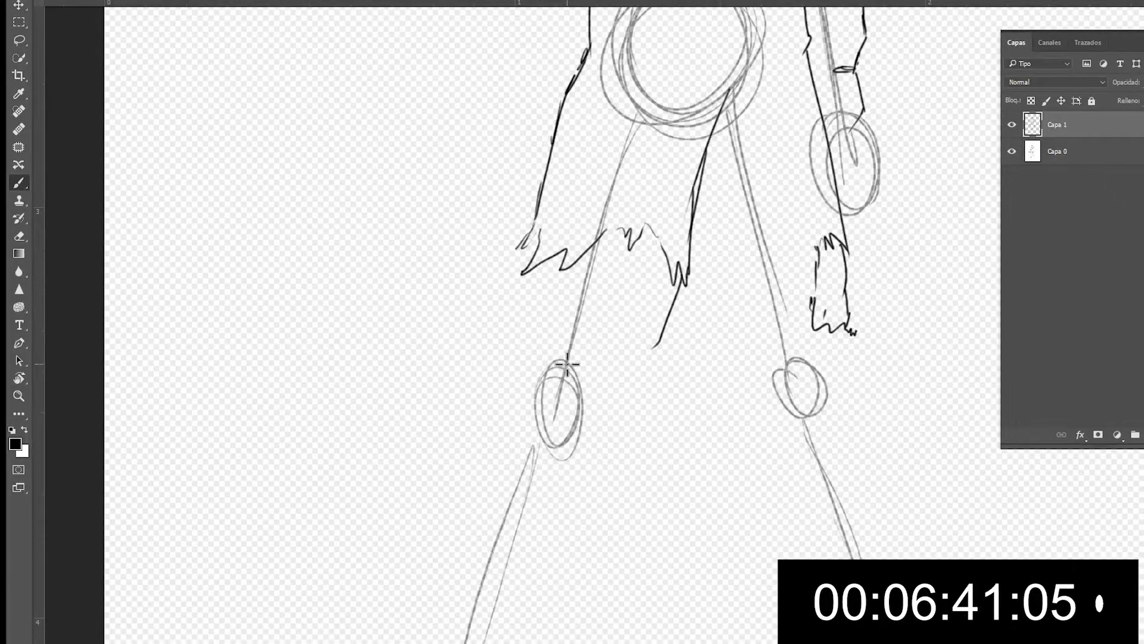
drag(524, 271, 522, 336)
drag(546, 298, 569, 350)
mouse_move(603, 301)
mouse_down()
mouse_move(590, 352)
mouse_move(607, 355)
mouse_move(552, 386)
mouse_move(554, 435)
mouse_move(590, 442)
mouse_move(563, 457)
mouse_up()
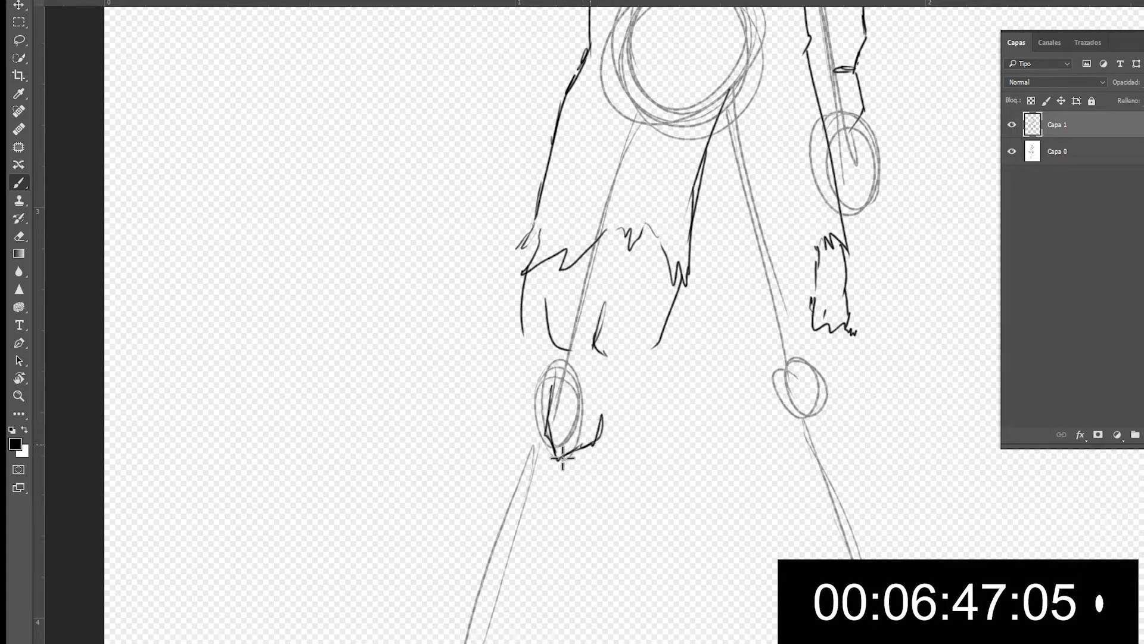
Outline the inner and outer edges of the near lower leg, redoing the outer calf line closer to the knee
drag(651, 350, 614, 494)
mouse_move(522, 324)
mouse_down()
mouse_move(519, 378)
mouse_move(432, 536)
mouse_up()
key(ctrl+z)
drag(519, 359, 460, 495)
drag(480, 444, 464, 511)
drag(635, 439, 605, 529)
Add a crease below the near kneecap and draw the curved boot top with its cuff edges
drag(557, 459, 550, 483)
mouse_move(610, 534)
mouse_down()
mouse_move(470, 514)
mouse_move(496, 524)
mouse_move(468, 492)
mouse_move(453, 524)
mouse_up()
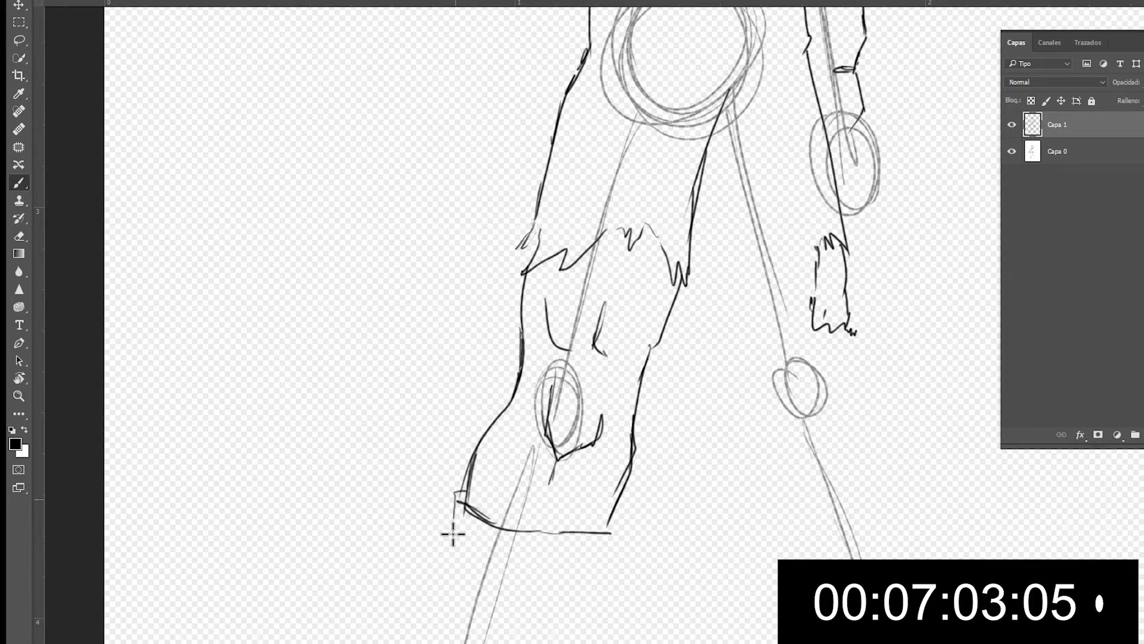
drag(620, 522, 605, 575)
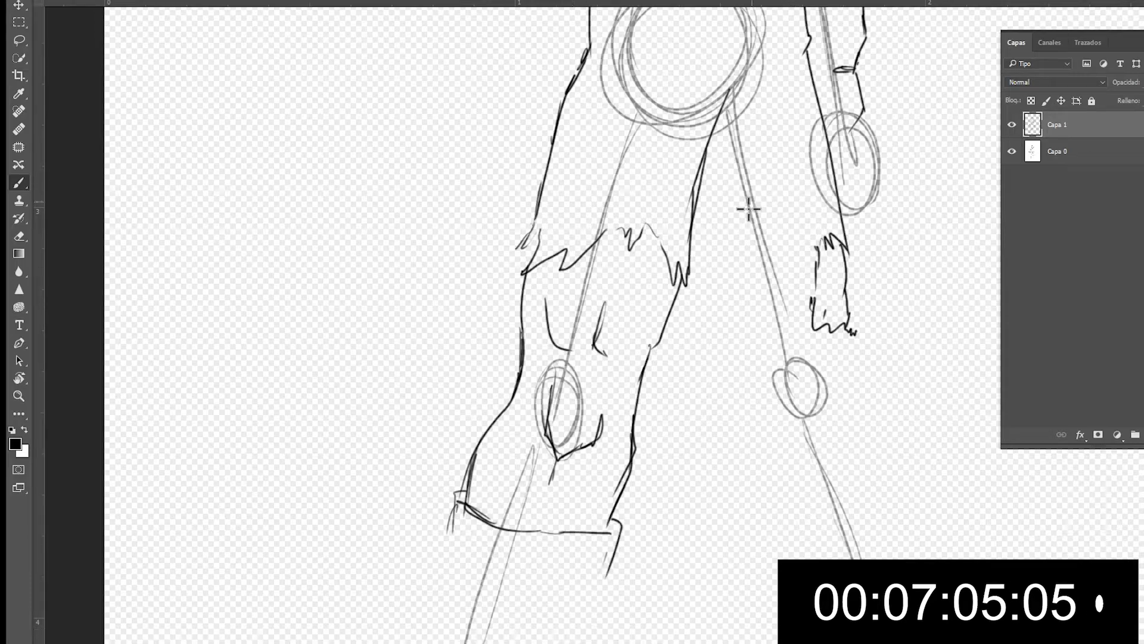
Draw the inner outline of the far leg from the crotch side down past the knee to the boot
drag(694, 245, 715, 297)
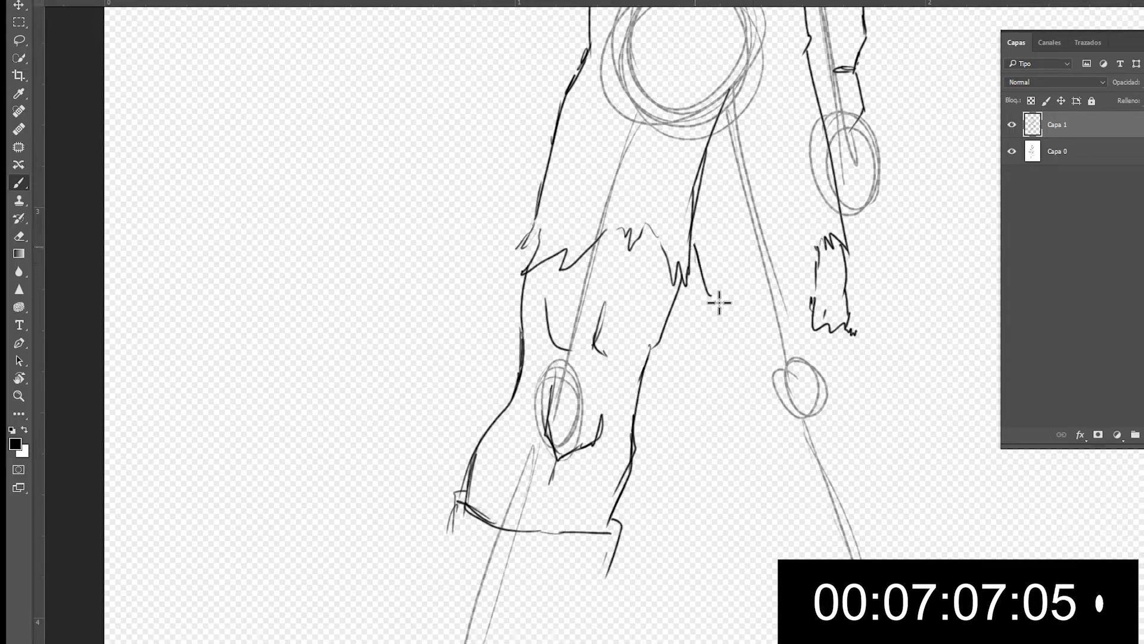
mouse_move(695, 250)
mouse_down()
mouse_move(703, 287)
mouse_move(718, 314)
mouse_up()
mouse_move(708, 290)
mouse_down()
mouse_move(745, 338)
mouse_move(738, 323)
mouse_move(758, 381)
mouse_up()
drag(745, 342, 767, 480)
drag(752, 418, 767, 485)
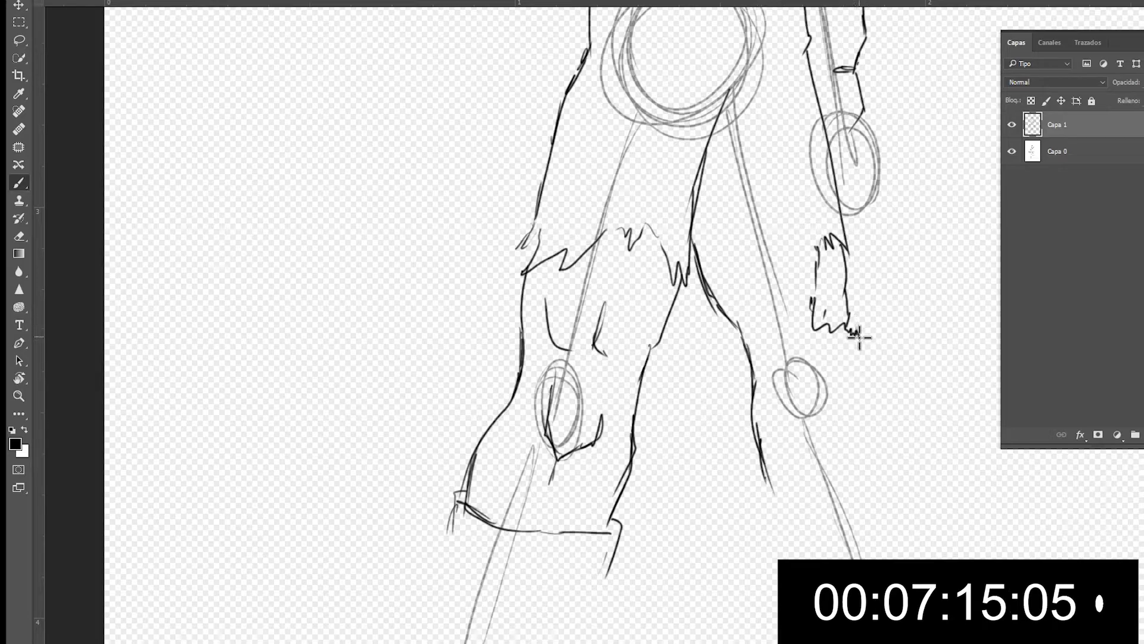
Draw the far kneecap, the far leg's outer calf edge and the boot top with its cuff
drag(852, 362, 847, 413)
mouse_move(817, 369)
mouse_down()
mouse_move(830, 410)
mouse_move(845, 417)
mouse_up()
mouse_move(858, 338)
mouse_down()
mouse_move(885, 445)
mouse_move(854, 501)
mouse_move(796, 508)
mouse_move(757, 491)
mouse_move(765, 554)
mouse_up()
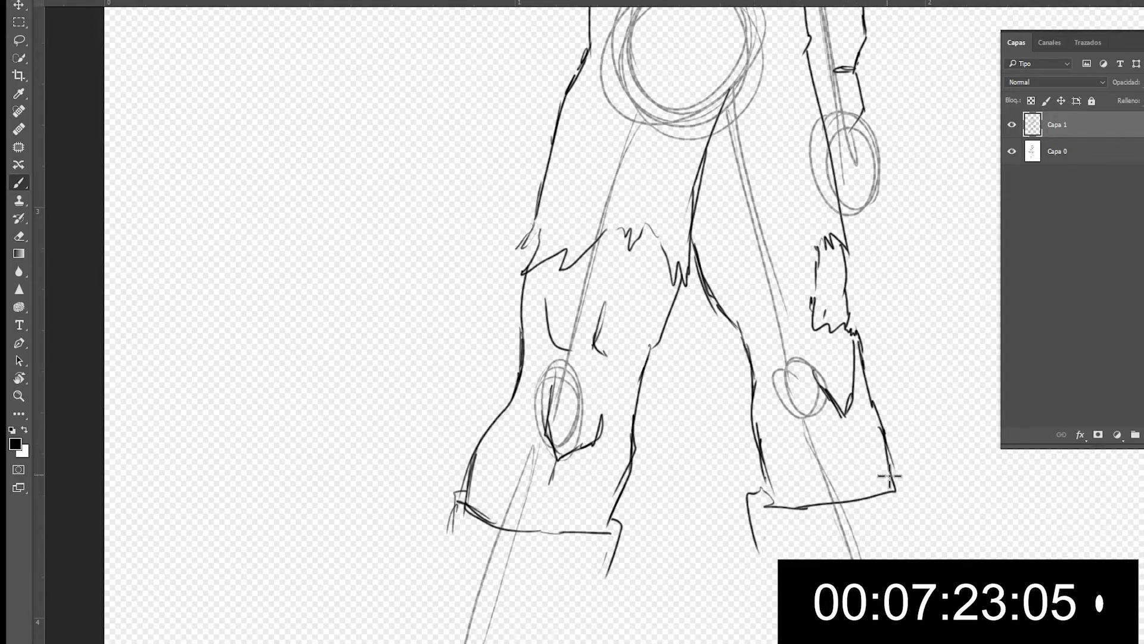
Check the inked figure with the construction sketch layer Capa 0 hidden, and delete that layer
key(ctrl+minus)
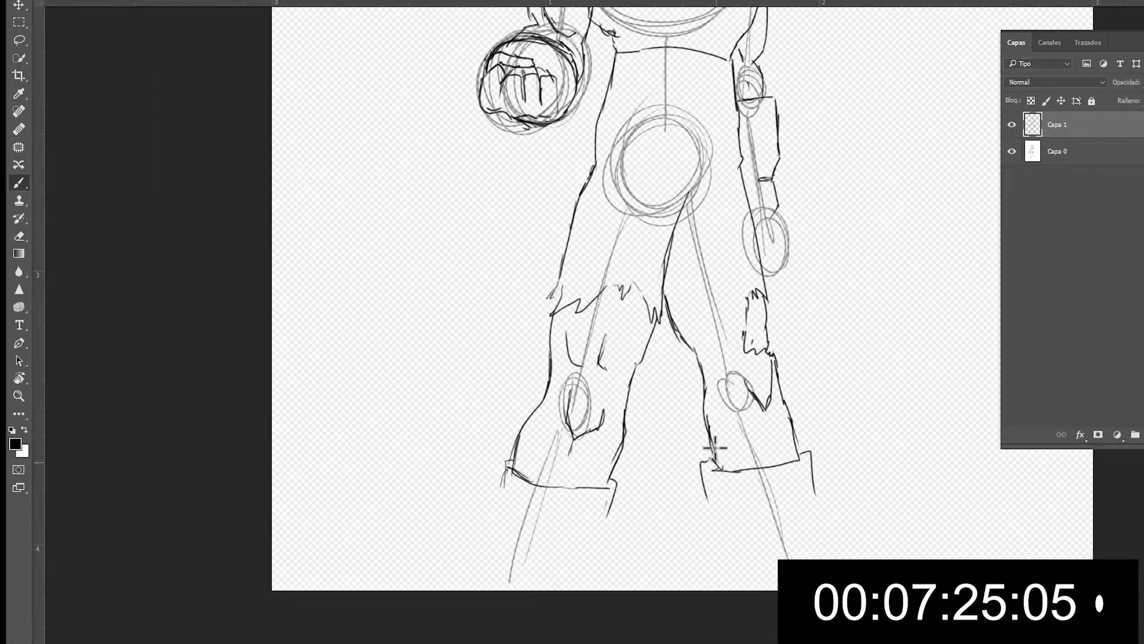
drag(822, 340, 833, 521)
key(ctrl+plus)
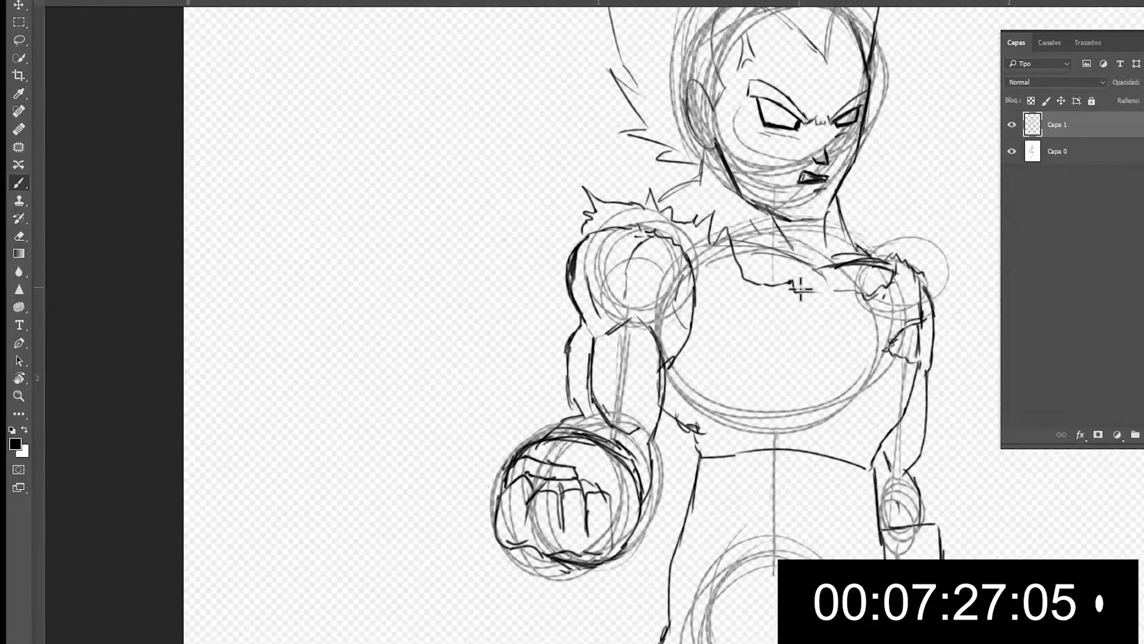
click(1012, 151)
drag(894, 212, 784, 405)
click(1012, 150)
click(1070, 157)
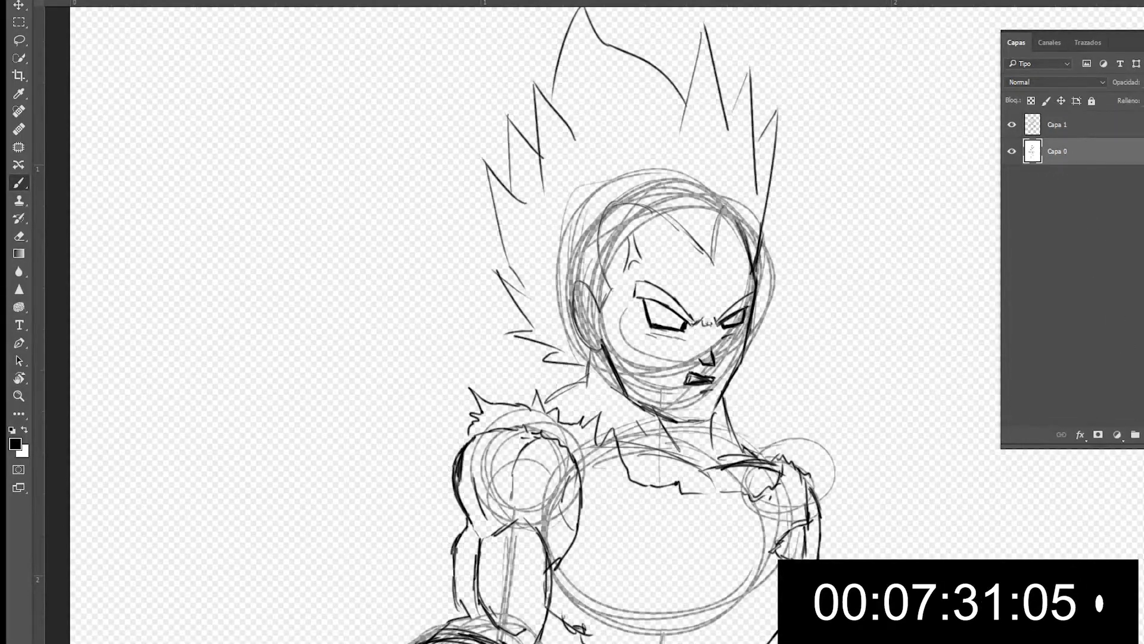
key(Delete)
click(563, 227)
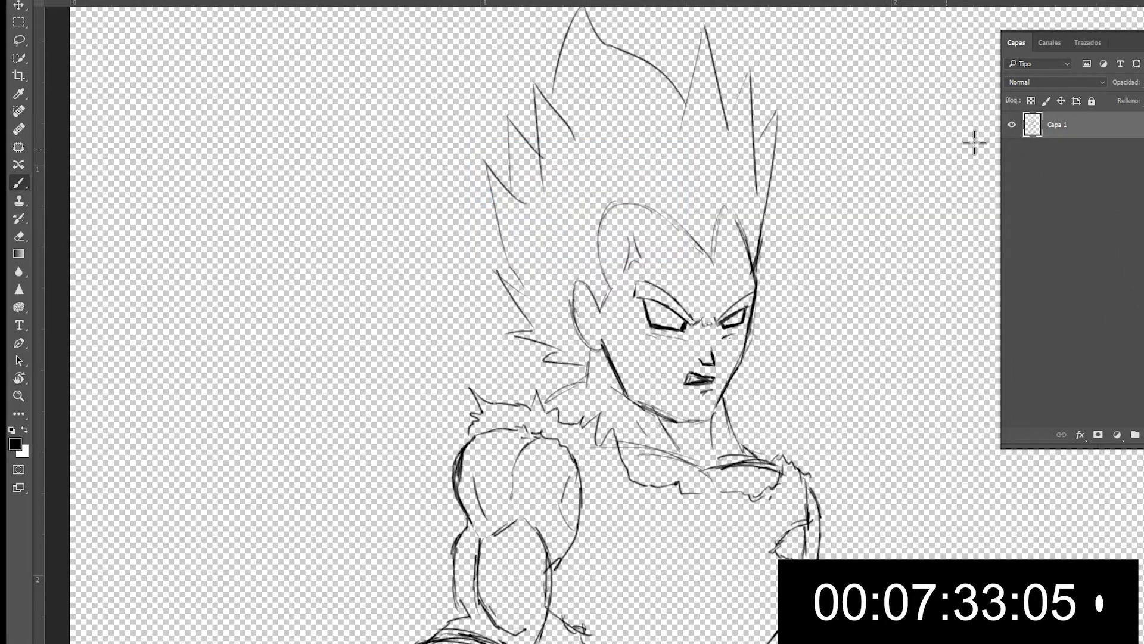
Restore the deleted construction sketch layer Capa 0 and add an empty layer, Capa 2, directly above it
key(ctrl+z)
key(ctrl+shift+alt+n)
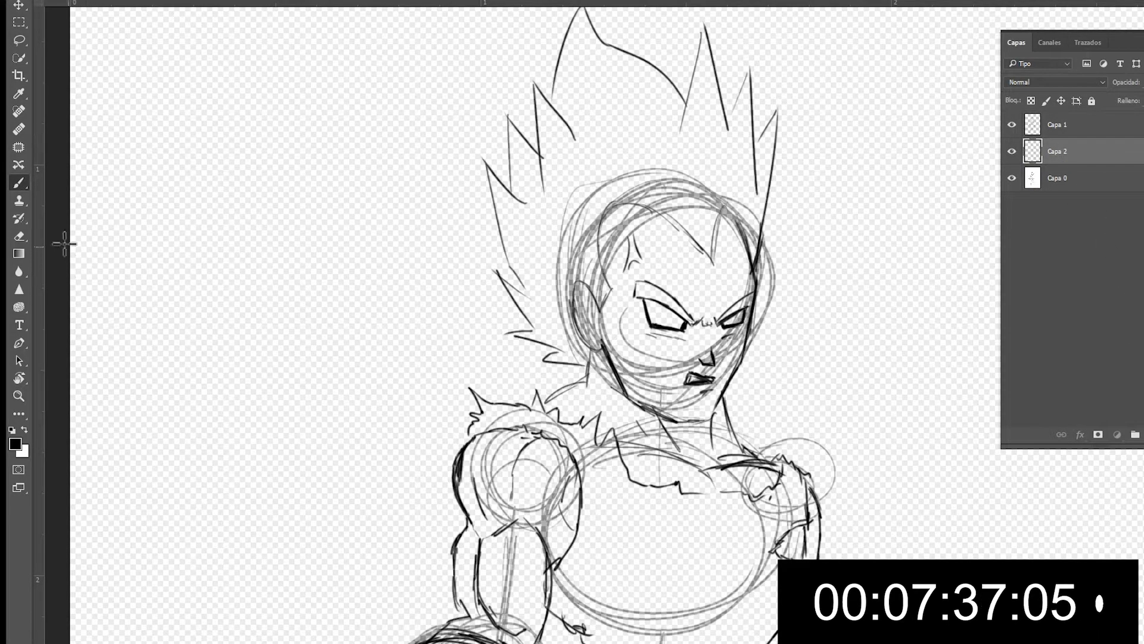
Choose the Pintura workspace
key(ctrl+minus)
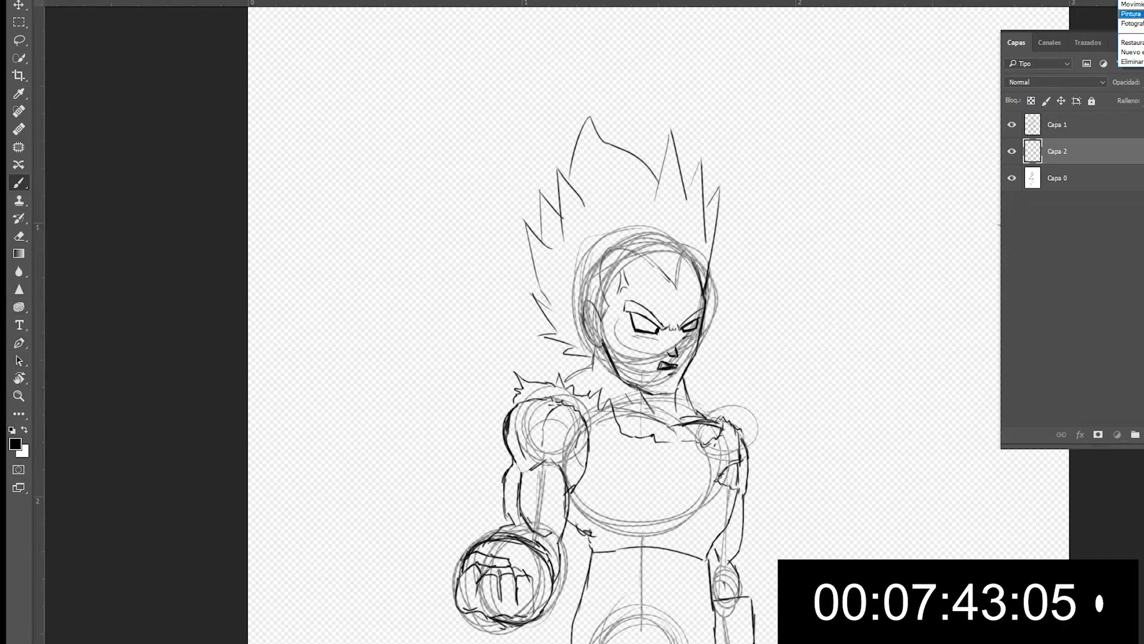
click(1130, 14)
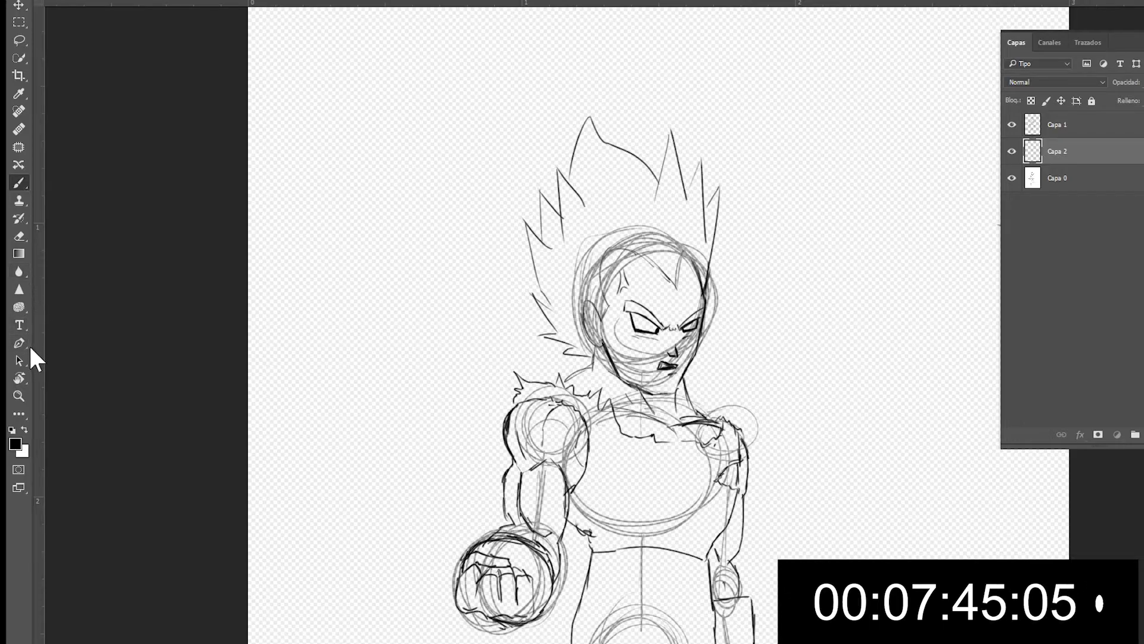
click(20, 253)
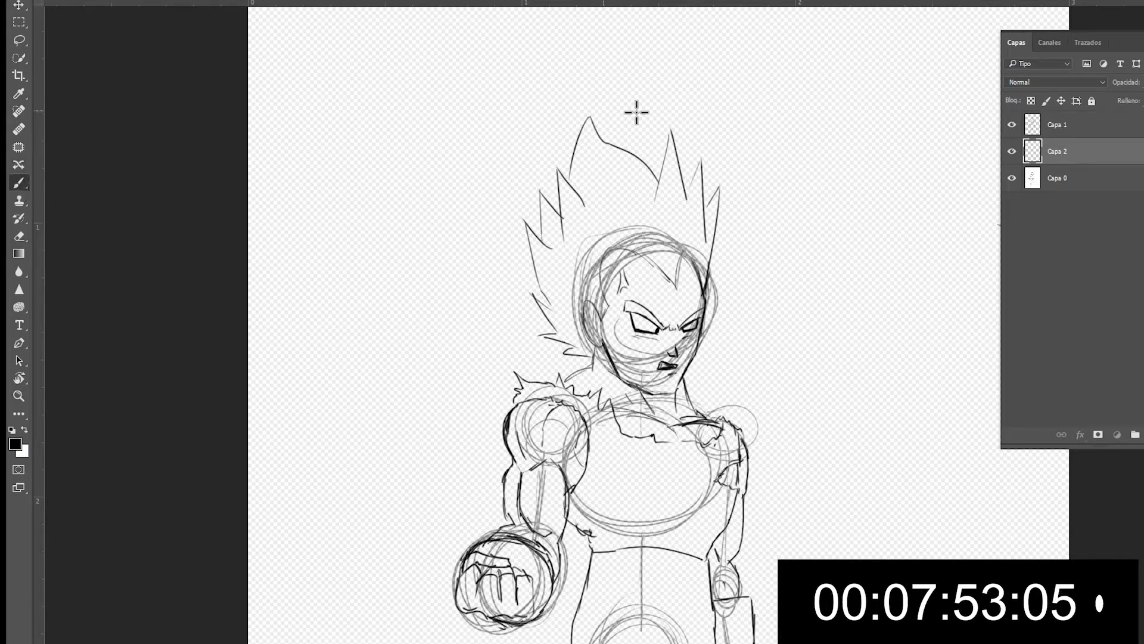
On layer Capa 1, darken the widow's peak of the hairline and draw its short strand beside the far temple
click(1081, 131)
key(ctrl+plus)
key(ctrl+plus)
key(ctrl+plus)
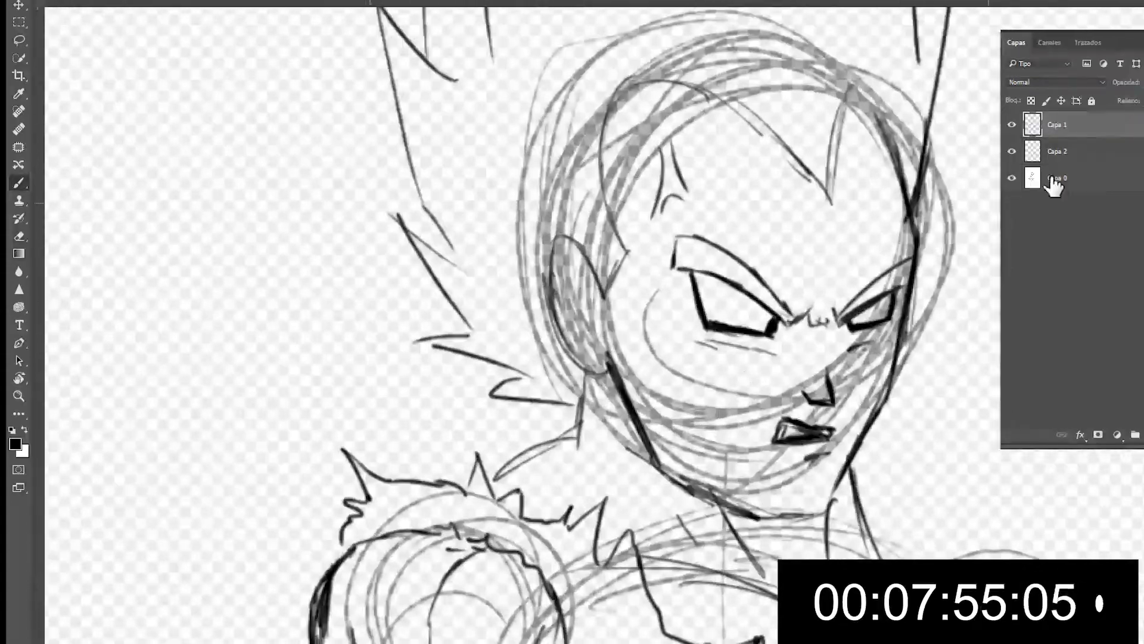
mouse_move(808, 217)
mouse_down()
mouse_move(795, 299)
mouse_move(756, 391)
mouse_up()
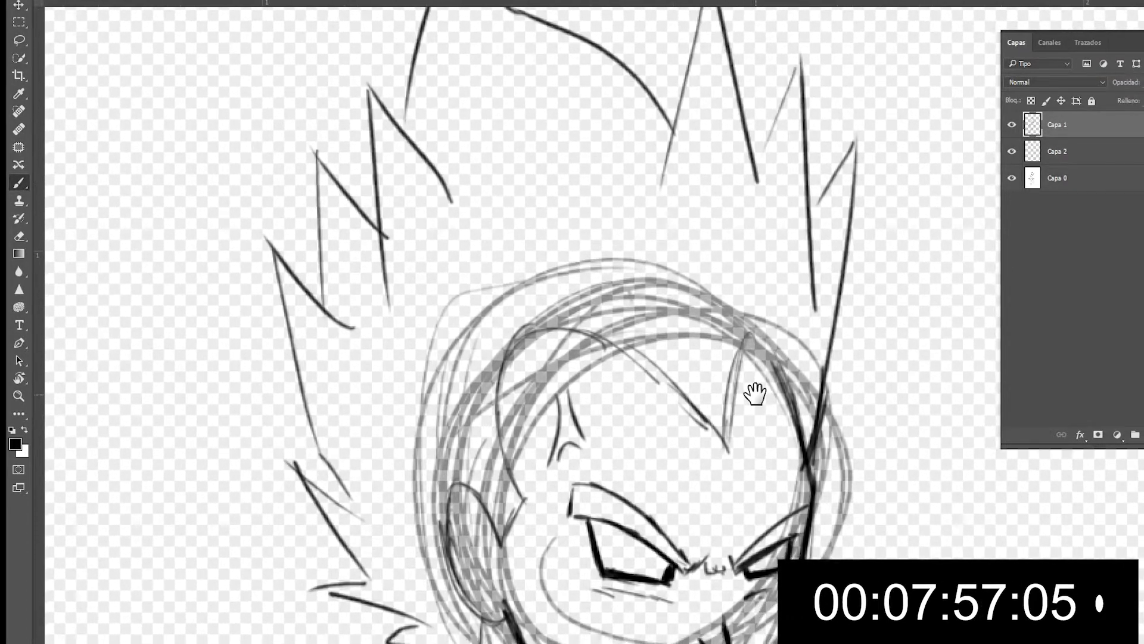
drag(652, 373, 708, 445)
drag(669, 385, 725, 460)
mouse_move(725, 460)
mouse_down()
mouse_move(764, 357)
mouse_move(794, 412)
mouse_up()
drag(790, 351, 785, 388)
Close the gaps between the upper hair spikes on the far side and add a small inner spike beside them
mouse_move(797, 68)
mouse_down()
mouse_move(767, 211)
mouse_move(750, 188)
mouse_move(756, 157)
mouse_move(795, 72)
mouse_up()
drag(787, 113, 835, 230)
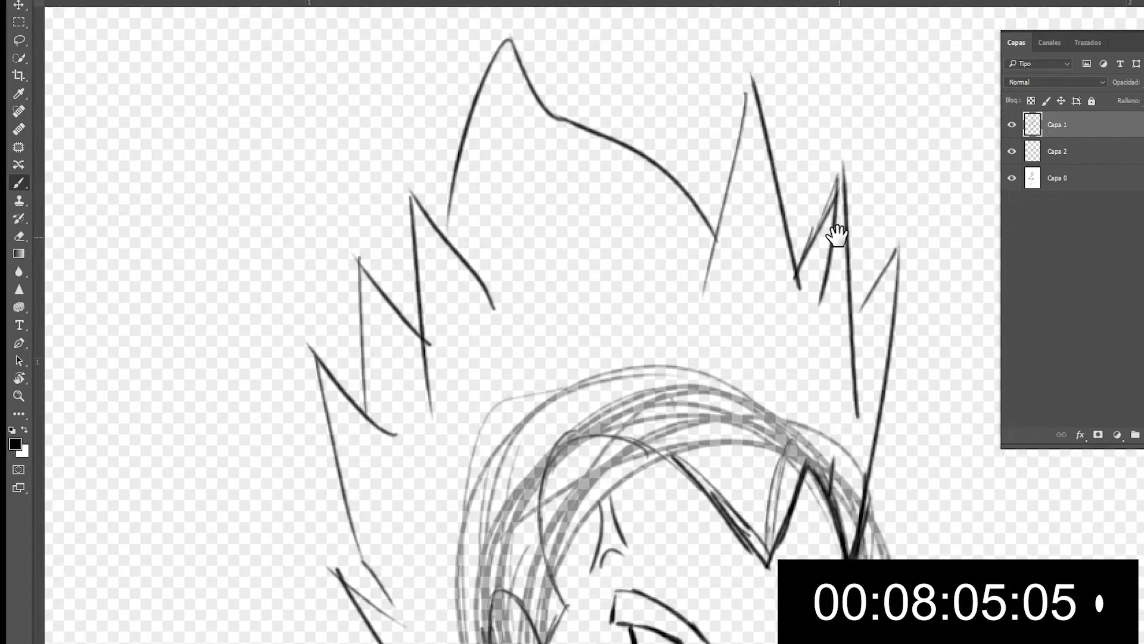
drag(749, 69, 733, 194)
drag(740, 142, 707, 223)
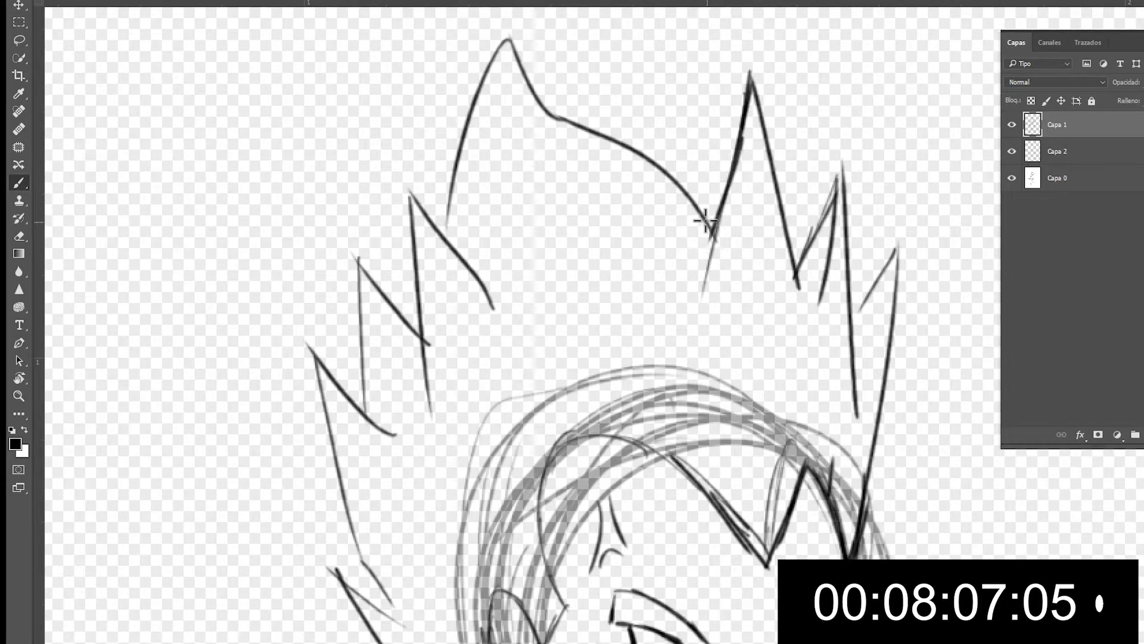
mouse_move(732, 338)
mouse_down()
mouse_move(713, 245)
mouse_move(676, 197)
mouse_move(677, 224)
mouse_move(718, 273)
mouse_move(756, 395)
mouse_up()
drag(679, 221, 684, 264)
drag(758, 81, 755, 149)
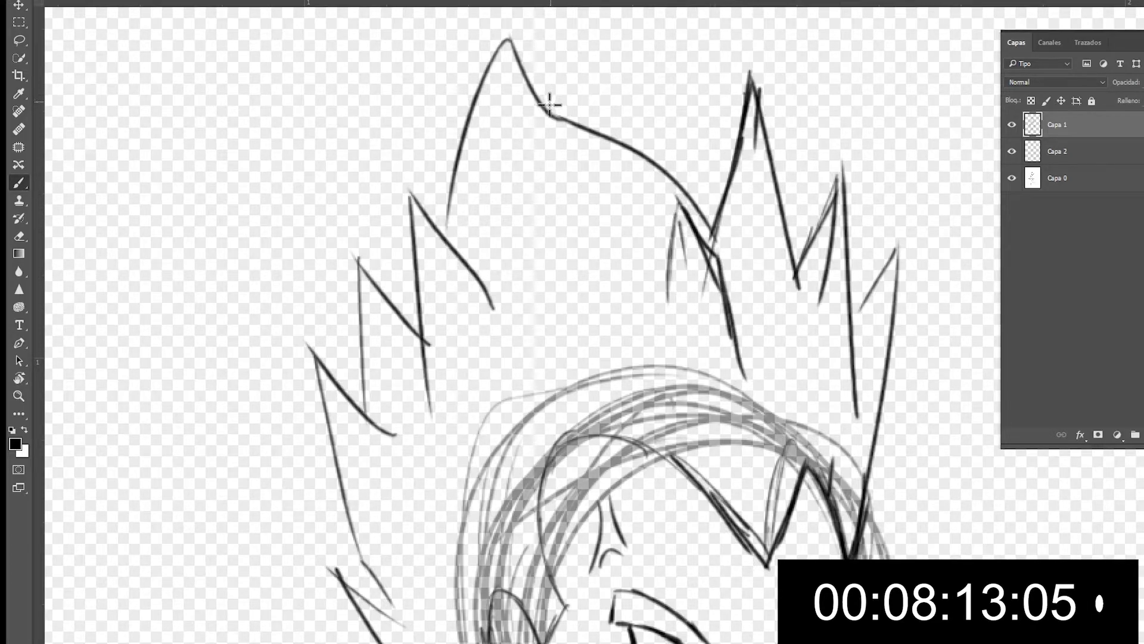
Sharpen the tallest hair spike and thicken the spikes on the ear side, adding short inner strands
mouse_move(557, 123)
mouse_down()
mouse_move(516, 28)
mouse_move(460, 158)
mouse_up()
drag(509, 29, 450, 214)
drag(464, 127, 446, 229)
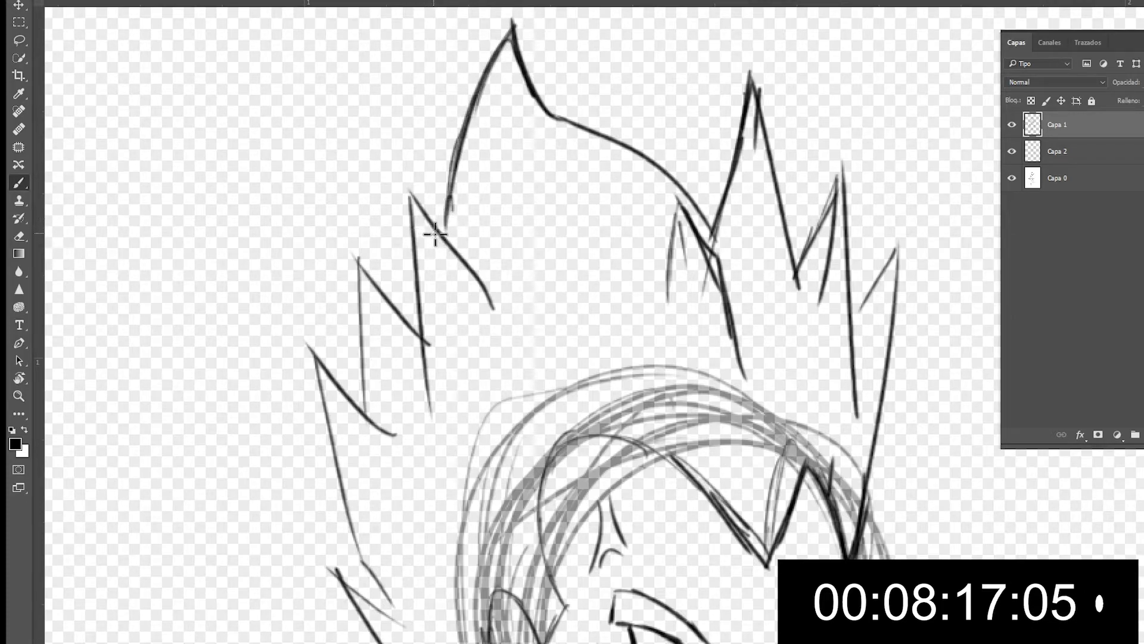
drag(411, 195, 520, 311)
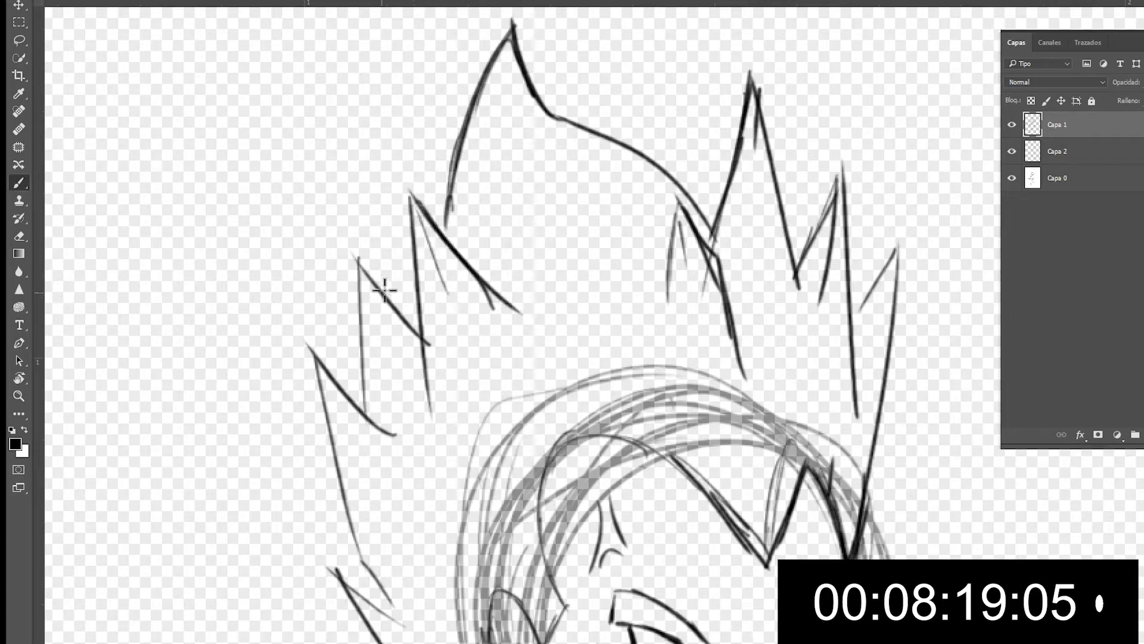
drag(425, 319, 492, 186)
drag(391, 222, 481, 307)
mouse_move(404, 257)
mouse_down()
mouse_move(435, 322)
mouse_move(509, 184)
mouse_move(510, 199)
mouse_up()
Draw the inner folds of the ear
drag(523, 331, 489, 279)
drag(474, 211, 492, 288)
drag(473, 209, 518, 273)
drag(479, 230, 490, 253)
drag(739, 290, 674, 209)
mouse_move(553, 376)
mouse_down()
mouse_move(514, 279)
mouse_move(523, 305)
mouse_move(541, 306)
mouse_move(525, 348)
mouse_up()
drag(884, 281, 888, 250)
Erase the heavy inner corner of the near eye and redraw it as a clean pointed corner meeting the brow
key(ctrl+minus)
key(ctrl+minus)
key(ctrl+minus)
key(ctrl+plus)
key(ctrl+plus)
key(ctrl+plus)
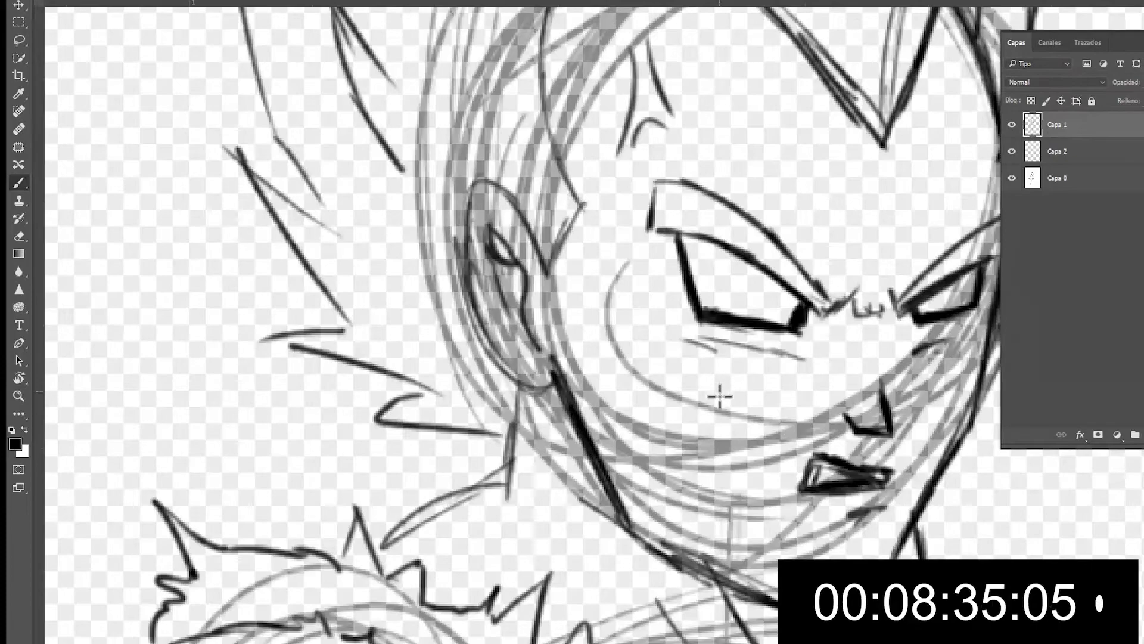
key(e)
mouse_move(792, 333)
mouse_down()
mouse_move(805, 322)
mouse_move(767, 327)
mouse_move(779, 327)
mouse_move(761, 332)
mouse_move(765, 342)
mouse_up()
key(b)
mouse_move(718, 313)
mouse_down()
mouse_move(830, 324)
mouse_move(849, 296)
mouse_up()
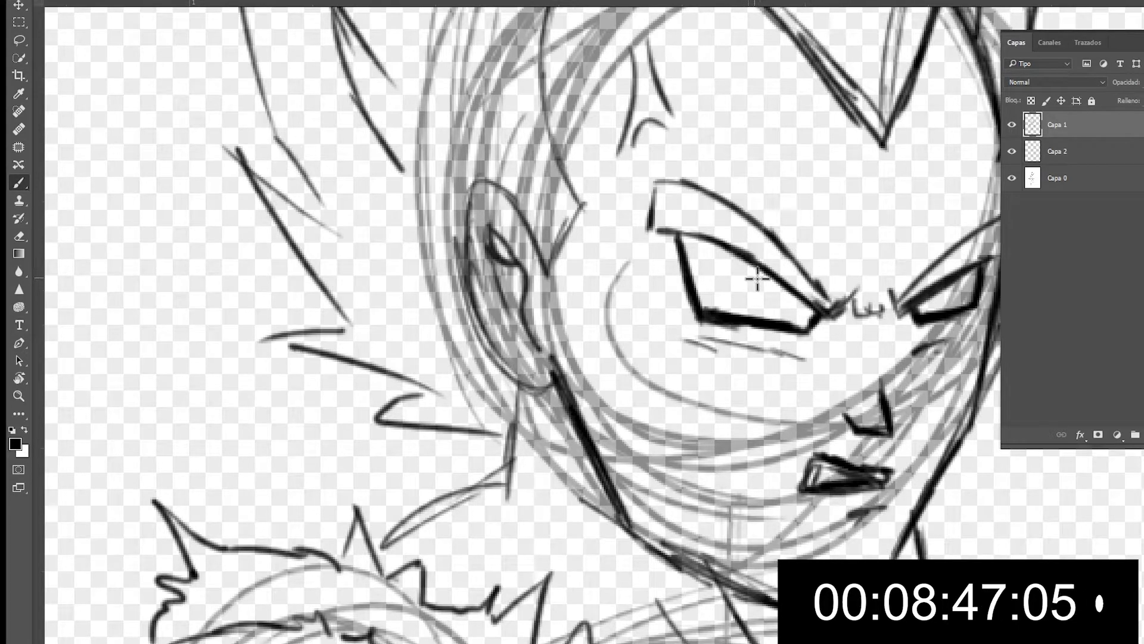
mouse_move(745, 262)
mouse_down()
mouse_move(757, 307)
mouse_move(786, 280)
mouse_move(778, 316)
mouse_move(756, 262)
mouse_up()
drag(940, 276, 806, 283)
key(ctrl+z)
key(ctrl+z)
key(ctrl+z)
key(ctrl+z)
key(ctrl+z)
key(ctrl+z)
key(ctrl+z)
key(ctrl+z)
key(ctrl+z)
key(ctrl+z)
key(ctrl+z)
key(ctrl+z)
Draw the irises inside both eyes and a thin line running down below each eye
mouse_move(611, 256)
mouse_down()
mouse_move(633, 288)
mouse_move(653, 267)
mouse_move(643, 278)
mouse_move(611, 257)
mouse_move(650, 264)
mouse_up()
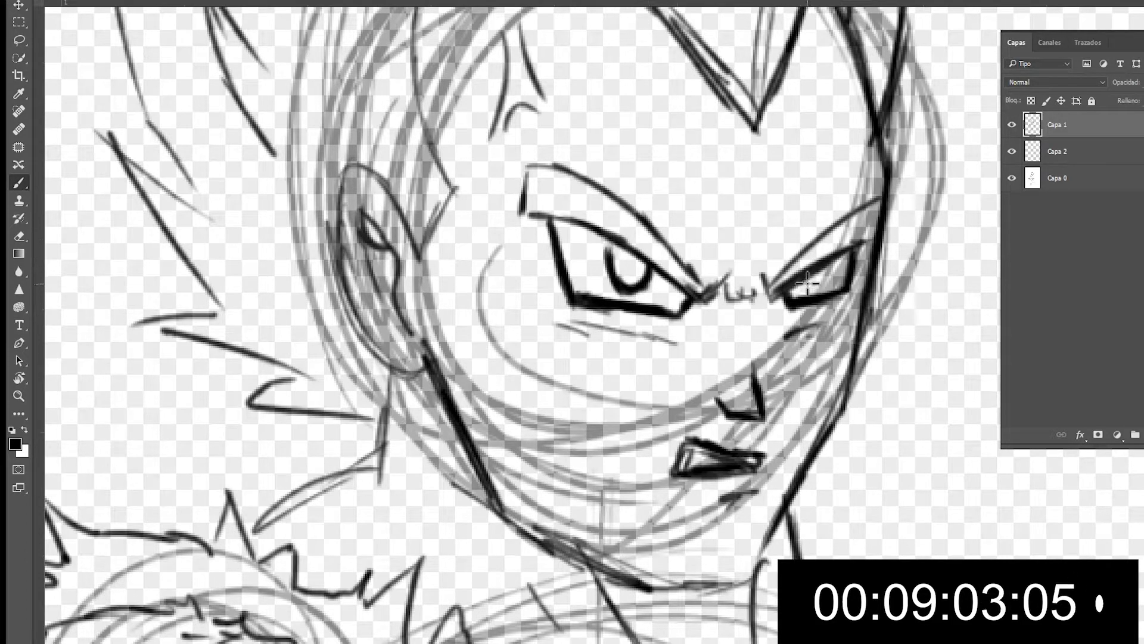
mouse_move(797, 285)
mouse_down()
mouse_move(821, 279)
mouse_move(805, 293)
mouse_up()
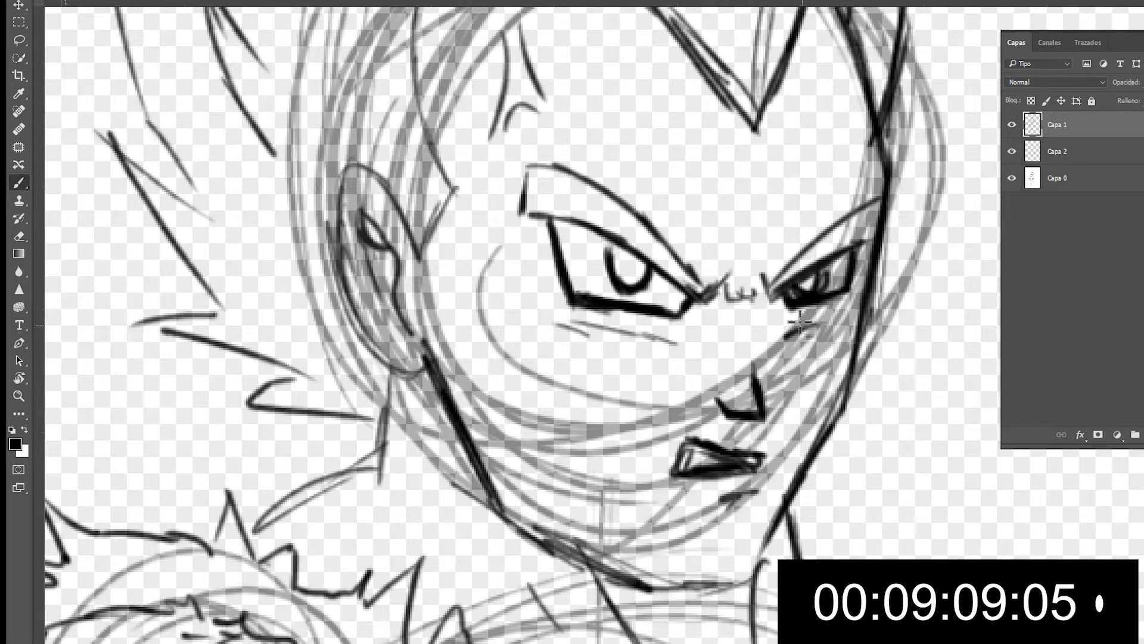
mouse_move(797, 319)
mouse_down()
mouse_move(805, 382)
mouse_move(810, 310)
mouse_up()
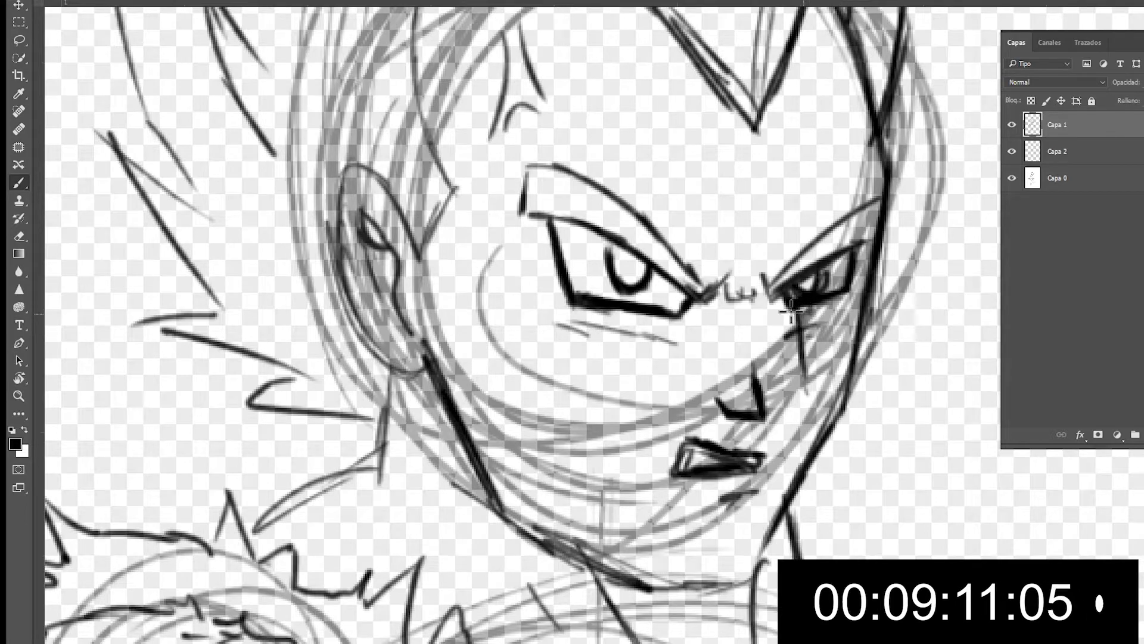
mouse_move(589, 325)
mouse_down()
mouse_move(580, 406)
mouse_move(587, 351)
mouse_up()
drag(587, 301, 581, 334)
Run a short line down from the mouth corner and thicken the jaw, neck and shoulder contours
drag(699, 371, 752, 287)
mouse_move(815, 451)
mouse_down()
mouse_move(813, 525)
mouse_move(762, 441)
mouse_move(715, 468)
mouse_up()
drag(608, 417, 641, 432)
mouse_move(560, 378)
mouse_down()
mouse_move(703, 459)
mouse_move(556, 376)
mouse_move(624, 459)
mouse_up()
drag(443, 251, 451, 398)
key(space)
drag(560, 341, 644, 207)
mouse_move(387, 289)
mouse_down()
mouse_move(462, 128)
mouse_move(525, 72)
mouse_up()
drag(462, 115, 583, 50)
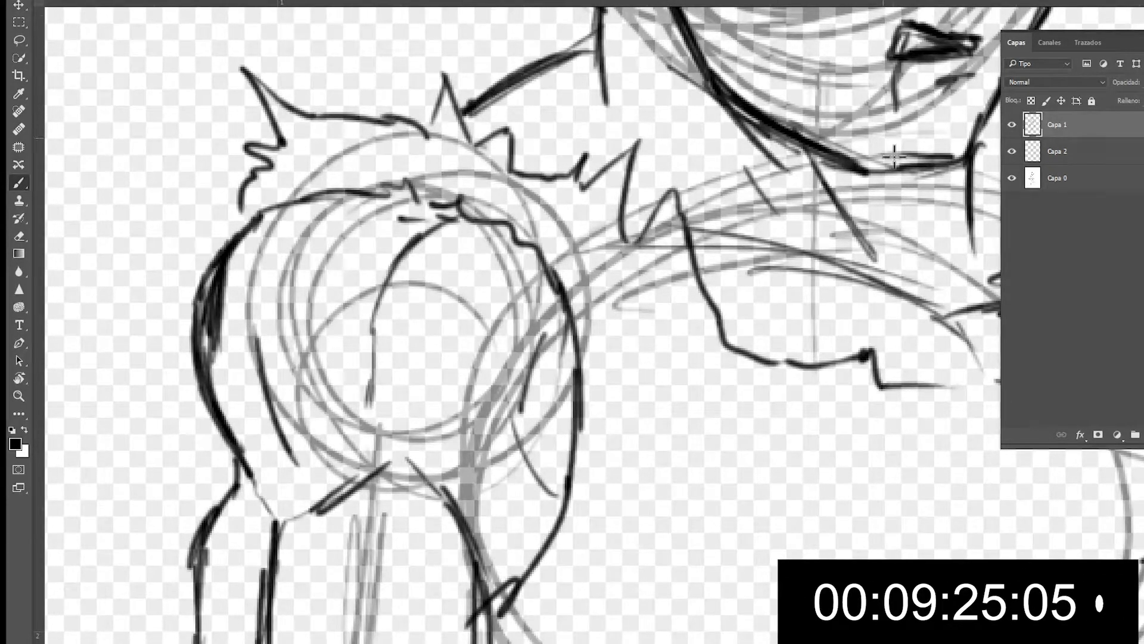
Draw both collarbones with heavy strokes meeting at the base of the neck, above the torn neckline
mouse_move(703, 239)
mouse_down()
mouse_move(816, 262)
mouse_move(768, 258)
mouse_move(907, 307)
mouse_move(872, 285)
mouse_move(969, 363)
mouse_up()
mouse_move(953, 293)
mouse_down()
mouse_move(737, 296)
mouse_move(700, 345)
mouse_move(641, 361)
mouse_up()
drag(555, 361, 573, 420)
mouse_move(528, 440)
mouse_down()
mouse_move(576, 424)
mouse_move(620, 436)
mouse_up()
drag(560, 374, 753, 352)
drag(693, 329, 655, 296)
drag(599, 184, 608, 296)
Draw a bold M mark on the forehead between the brows and the widow's peak
key(ctrl+minus)
key(ctrl+minus)
key(ctrl+plus)
drag(682, 153, 709, 323)
mouse_move(634, 190)
mouse_down()
mouse_move(656, 194)
mouse_move(661, 179)
mouse_move(636, 189)
mouse_move(662, 162)
mouse_move(675, 181)
mouse_move(696, 161)
mouse_move(712, 177)
mouse_move(701, 190)
mouse_move(694, 162)
mouse_move(712, 189)
mouse_move(694, 162)
mouse_move(676, 187)
mouse_move(660, 164)
mouse_move(647, 194)
mouse_move(635, 186)
mouse_move(658, 192)
mouse_move(660, 162)
mouse_move(637, 184)
mouse_up()
mouse_move(666, 222)
mouse_down()
mouse_move(667, 255)
mouse_move(664, 245)
mouse_move(678, 250)
mouse_move(683, 222)
mouse_move(690, 257)
mouse_up()
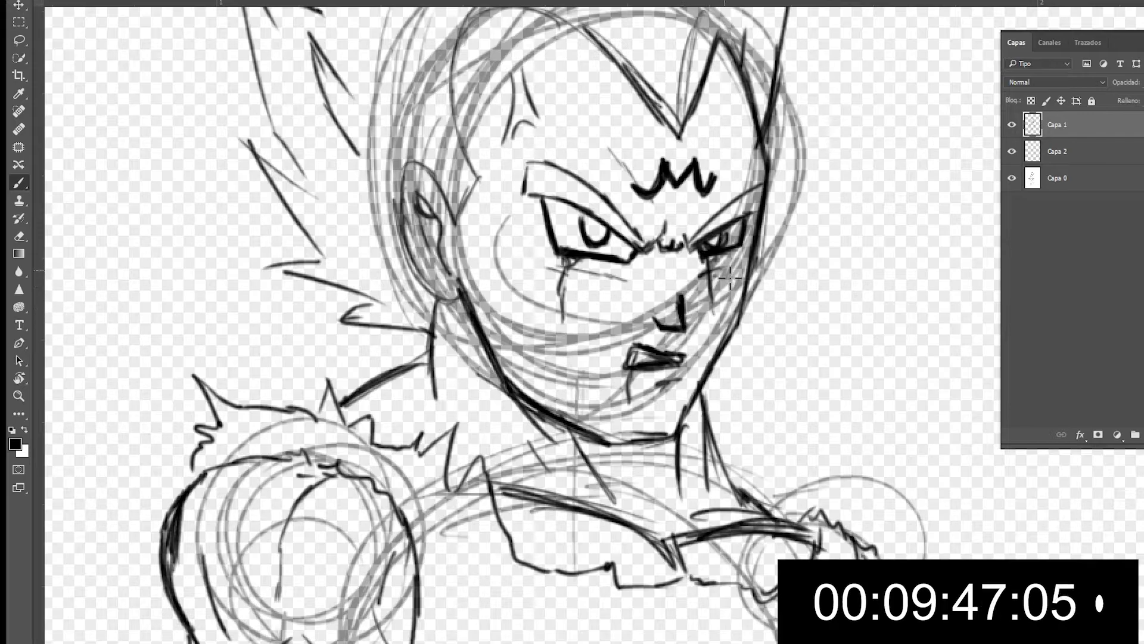
Thicken the hairline from the near temple over the forehead to the widow's peak
key(ctrl+minus)
key(ctrl+minus)
key(ctrl+plus)
key(ctrl+plus)
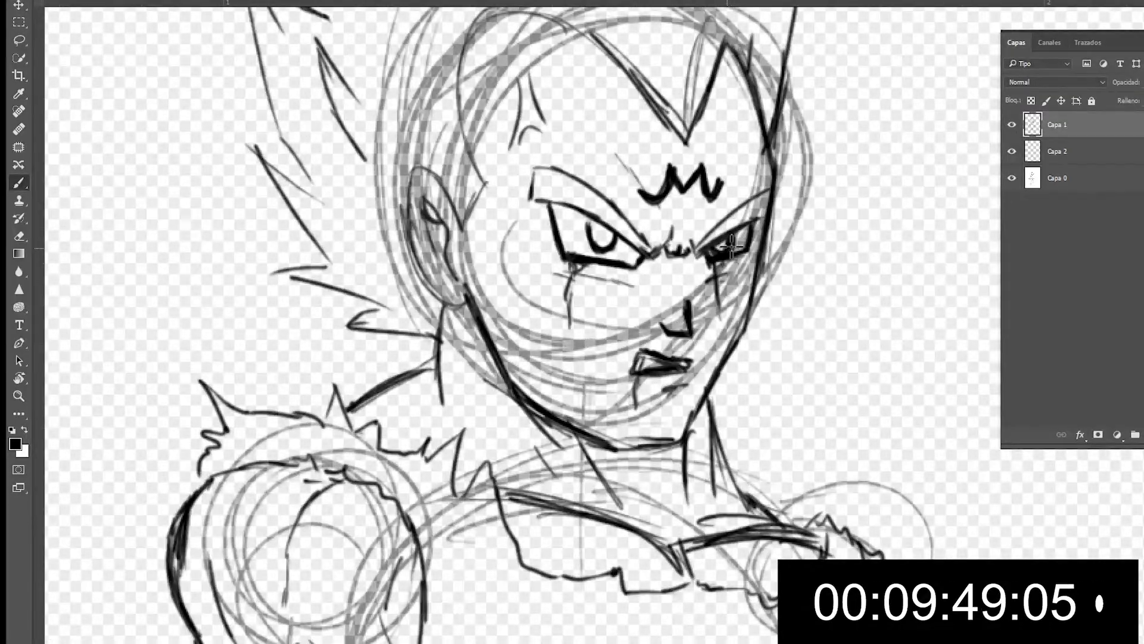
scroll(763, 298, down, 3)
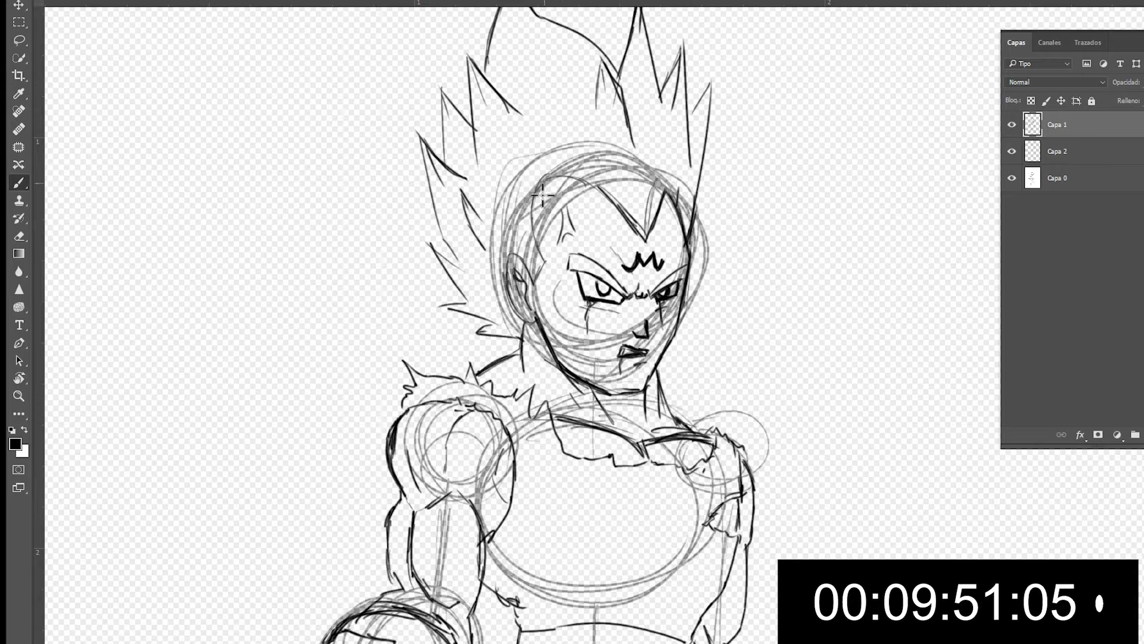
mouse_move(541, 271)
mouse_down()
mouse_move(538, 191)
mouse_move(576, 178)
mouse_move(634, 231)
mouse_up()
Reinforce the near arm's contours around the elbow and forearm
drag(707, 266, 752, 70)
mouse_move(577, 269)
mouse_down()
mouse_move(549, 303)
mouse_move(547, 358)
mouse_up()
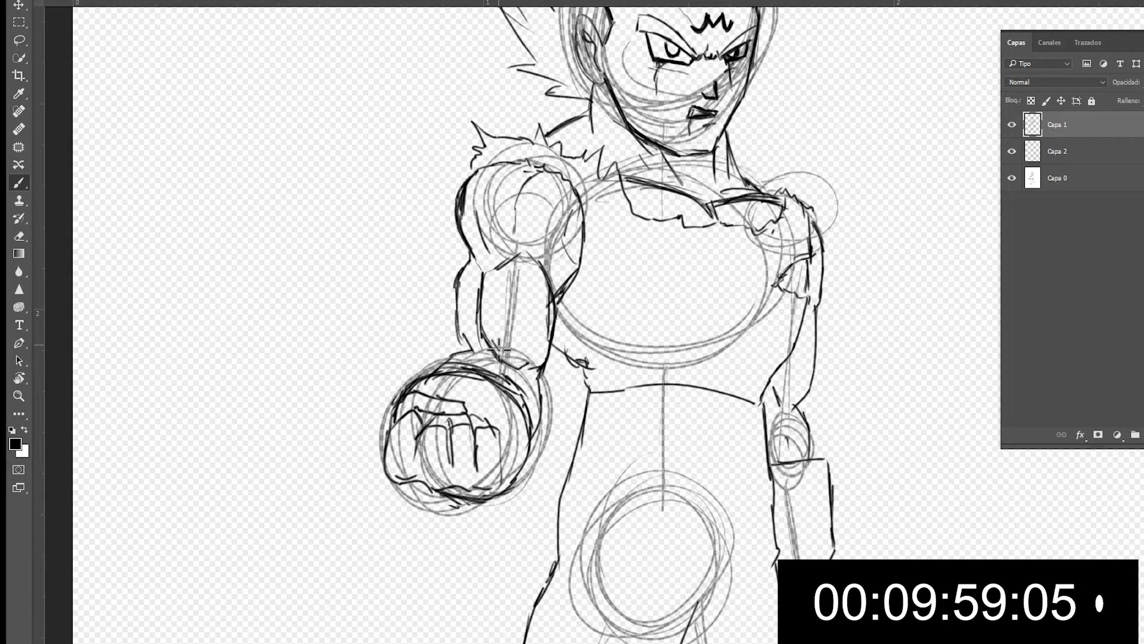
mouse_move(471, 286)
mouse_down()
mouse_move(499, 352)
mouse_move(524, 249)
mouse_up()
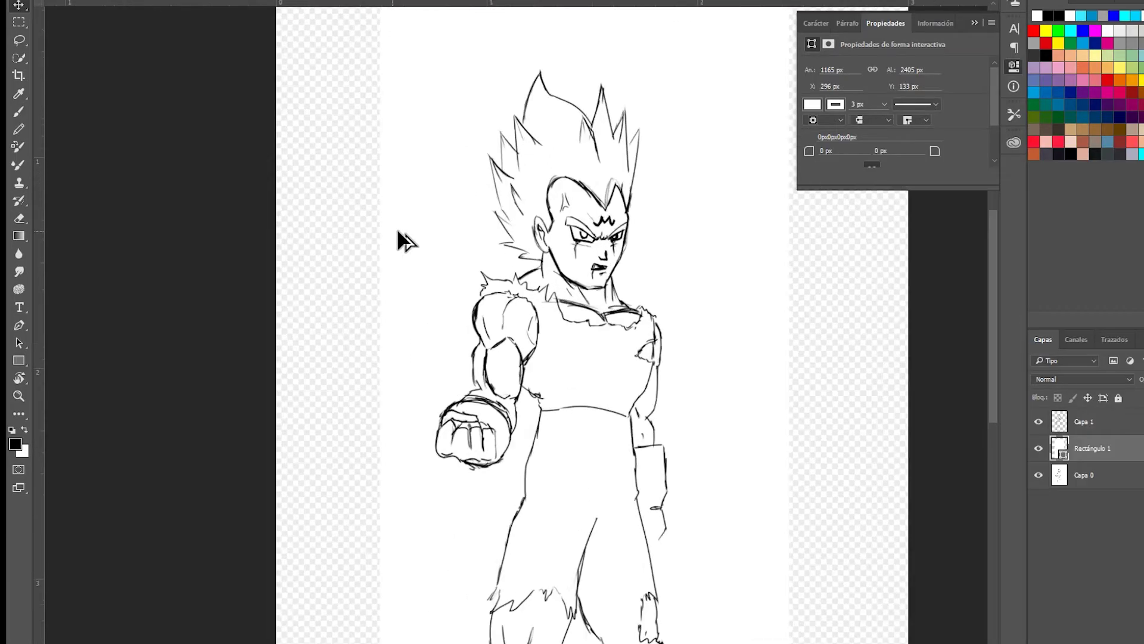
Examine the inked figure on its white backing rectangle, both close up and as a whole
key(ctrl+plus)
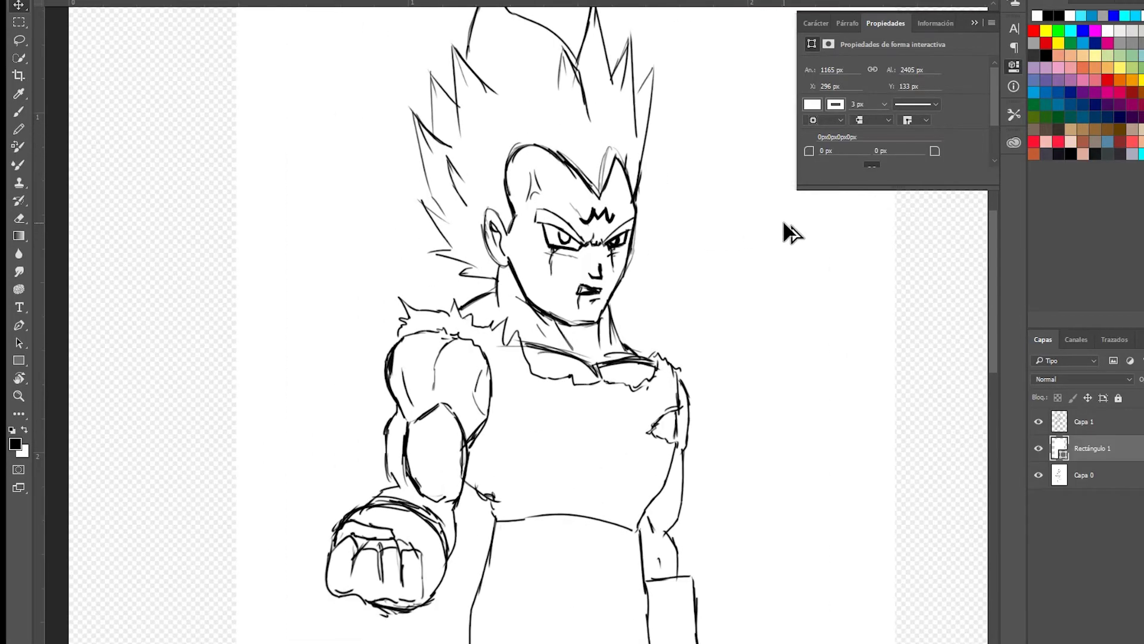
scroll(783, 246, down, 1)
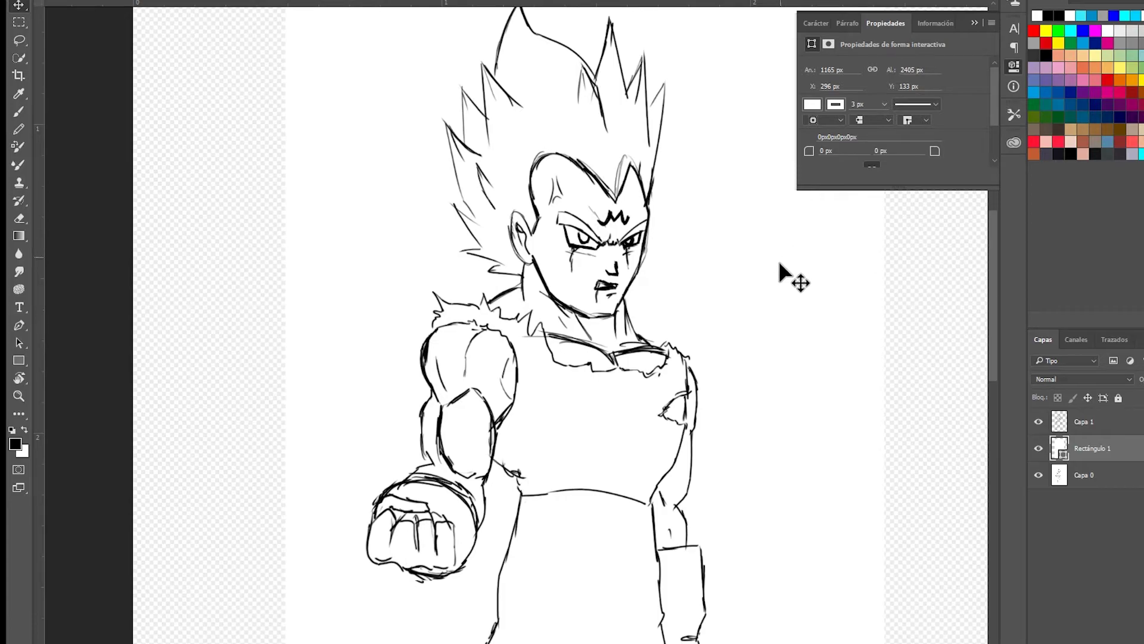
scroll(766, 251, down, 1)
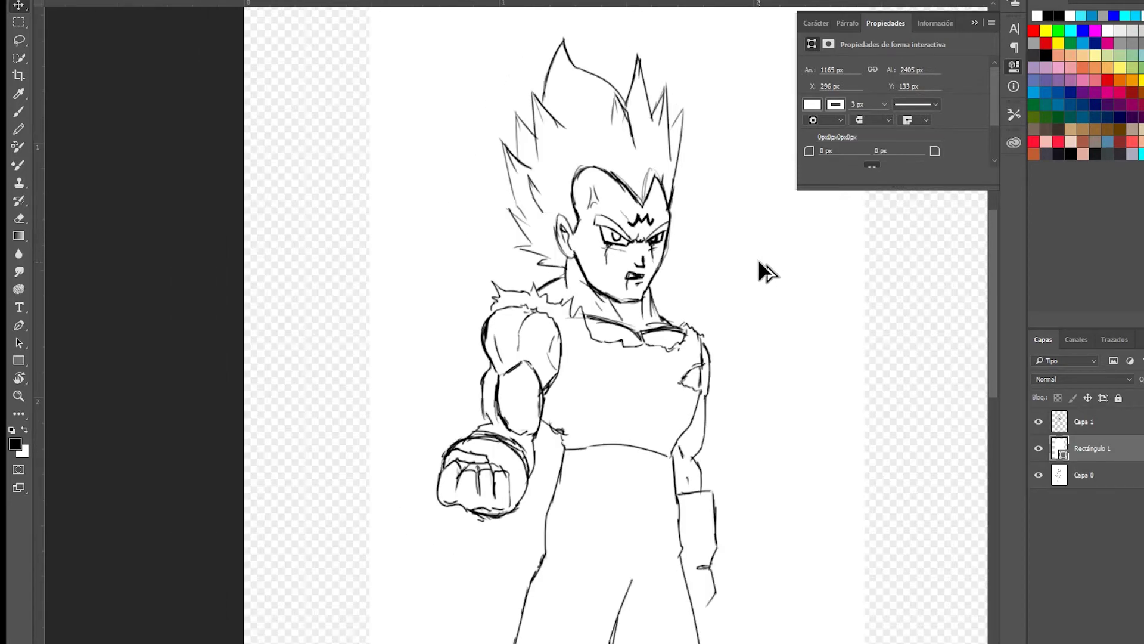
scroll(759, 259, down, 2)
scroll(761, 322, down, 1)
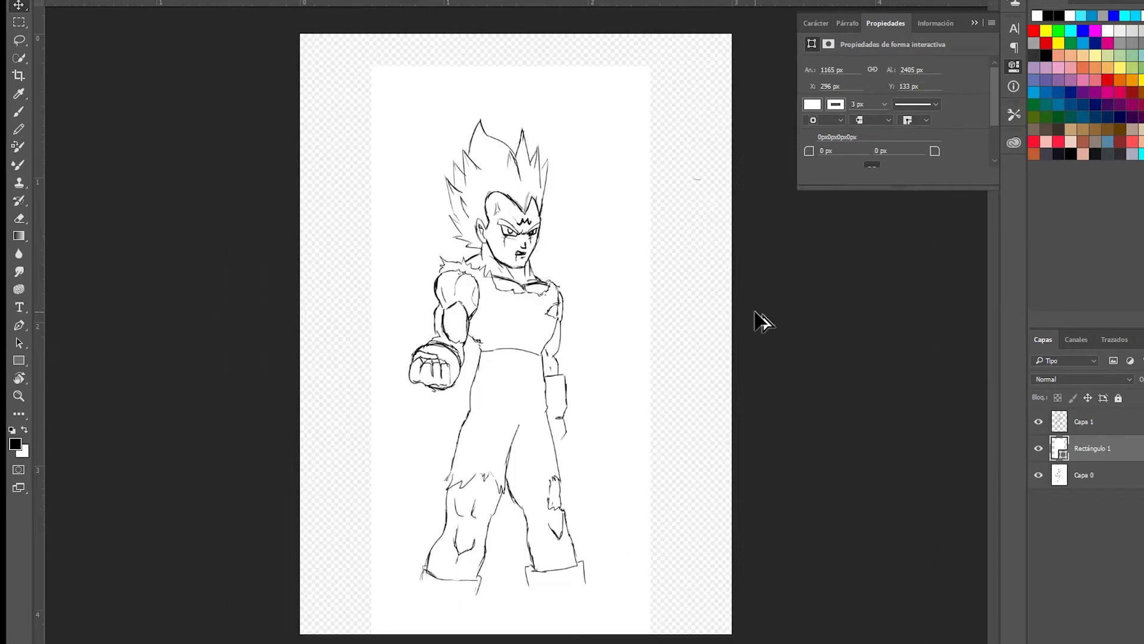
scroll(544, 256, up, 4)
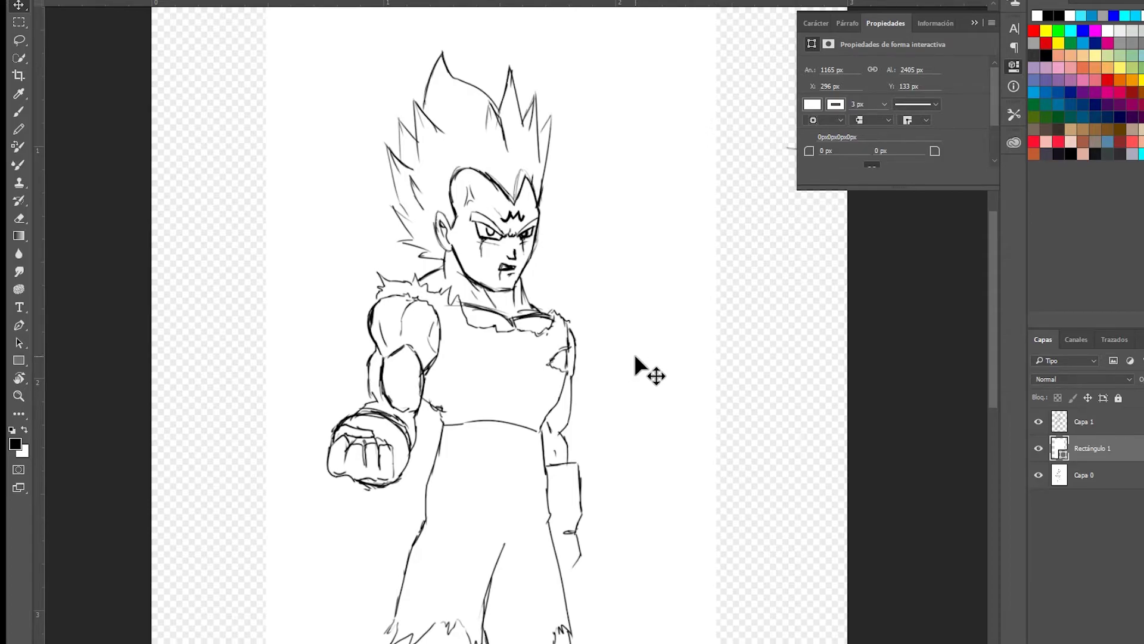
scroll(635, 357, down, 3)
scroll(569, 397, up, 1)
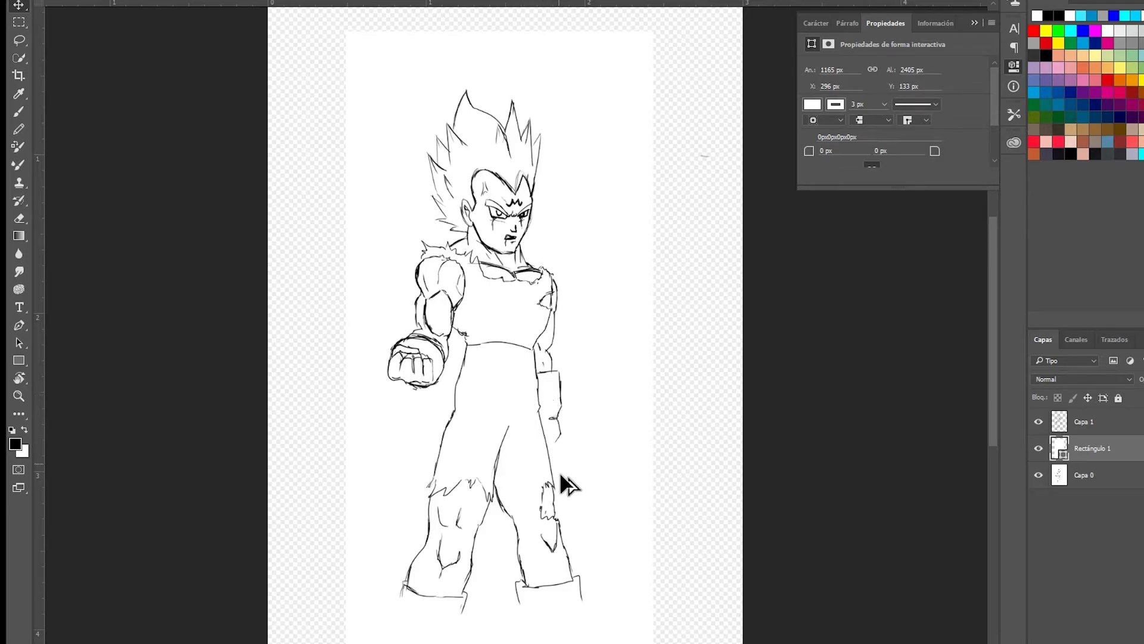
scroll(543, 275, up, 2)
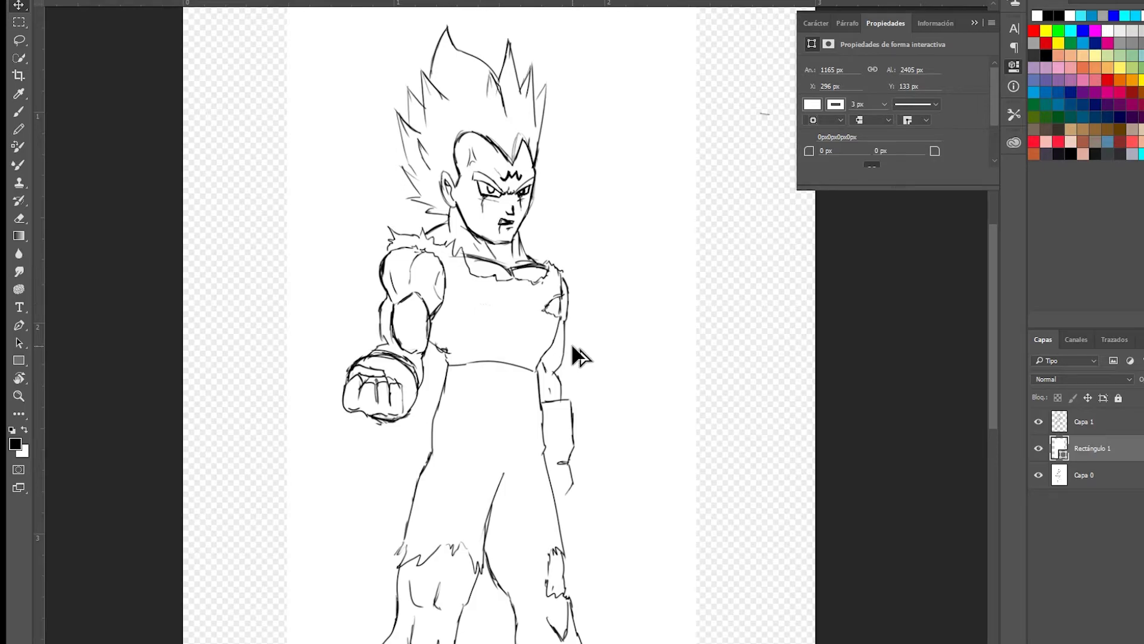
scroll(482, 283, down, 1)
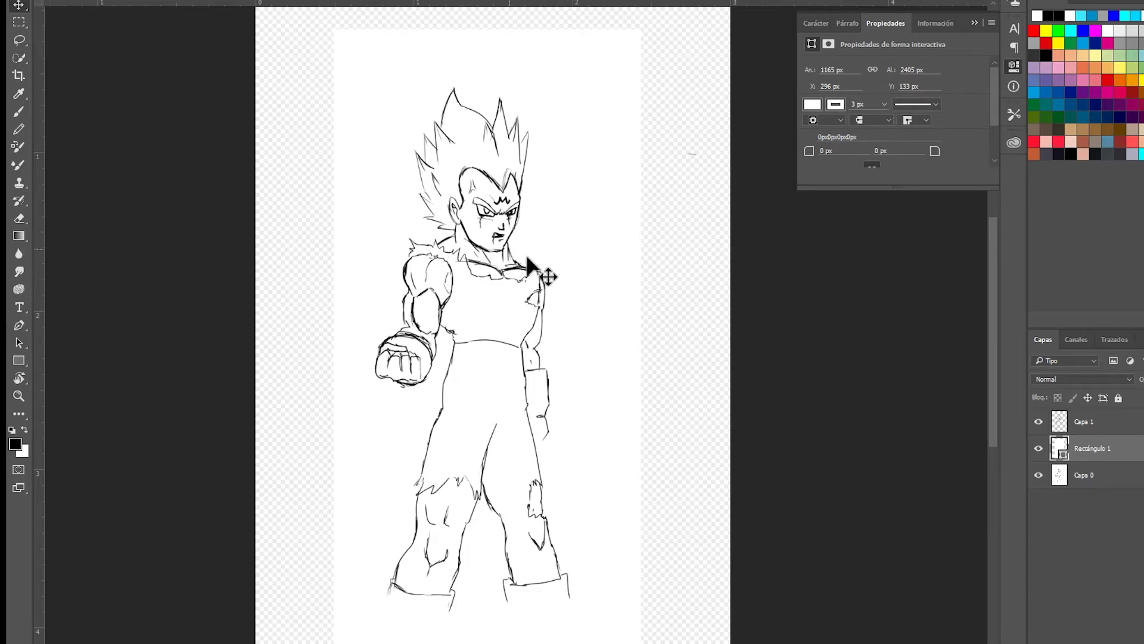
scroll(582, 349, up, 1)
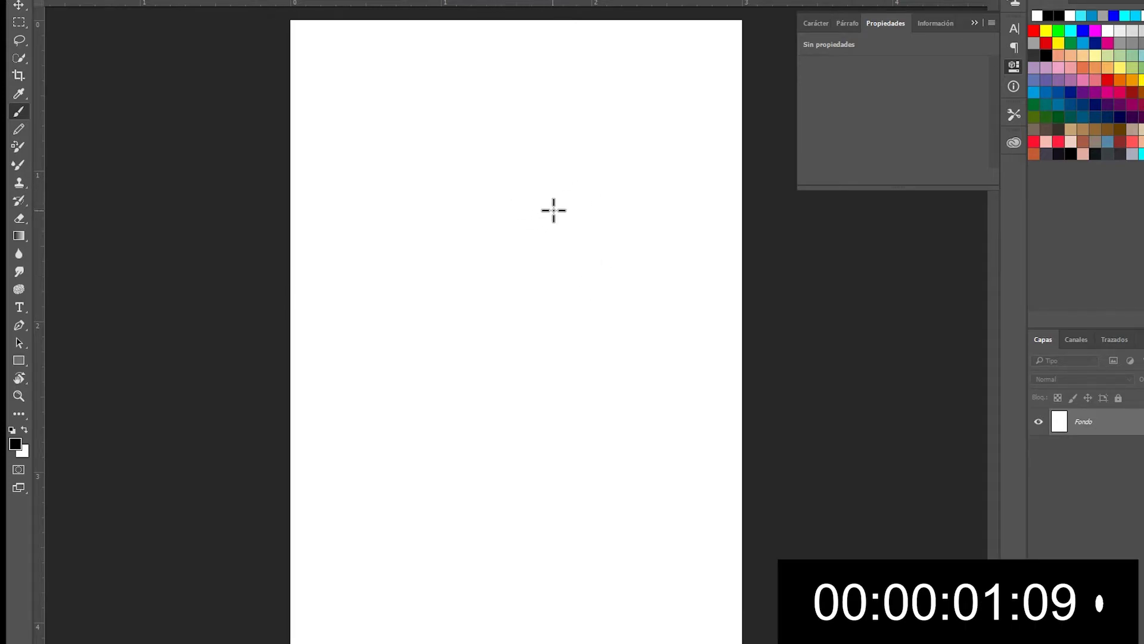
On the blank Fondo layer, sketch the face outline freehand from the near cheek around the chin to the far forehead
mouse_move(560, 188)
mouse_down()
mouse_move(549, 251)
mouse_move(531, 260)
mouse_move(506, 248)
mouse_move(499, 222)
mouse_move(506, 249)
mouse_up()
key(ctrl+plus)
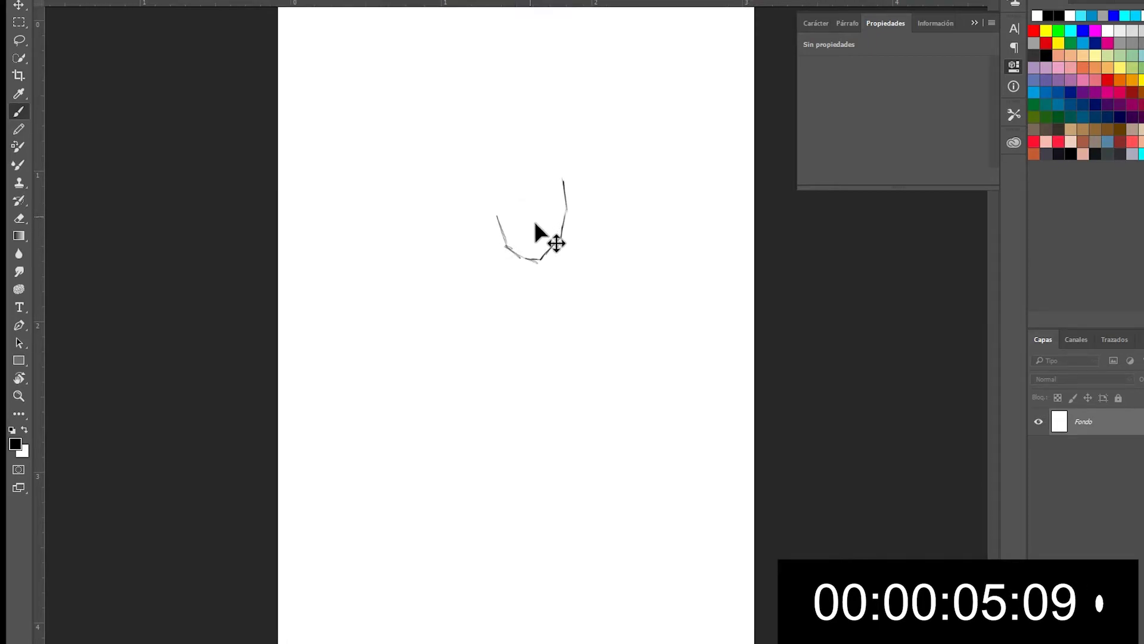
drag(670, 233, 689, 306)
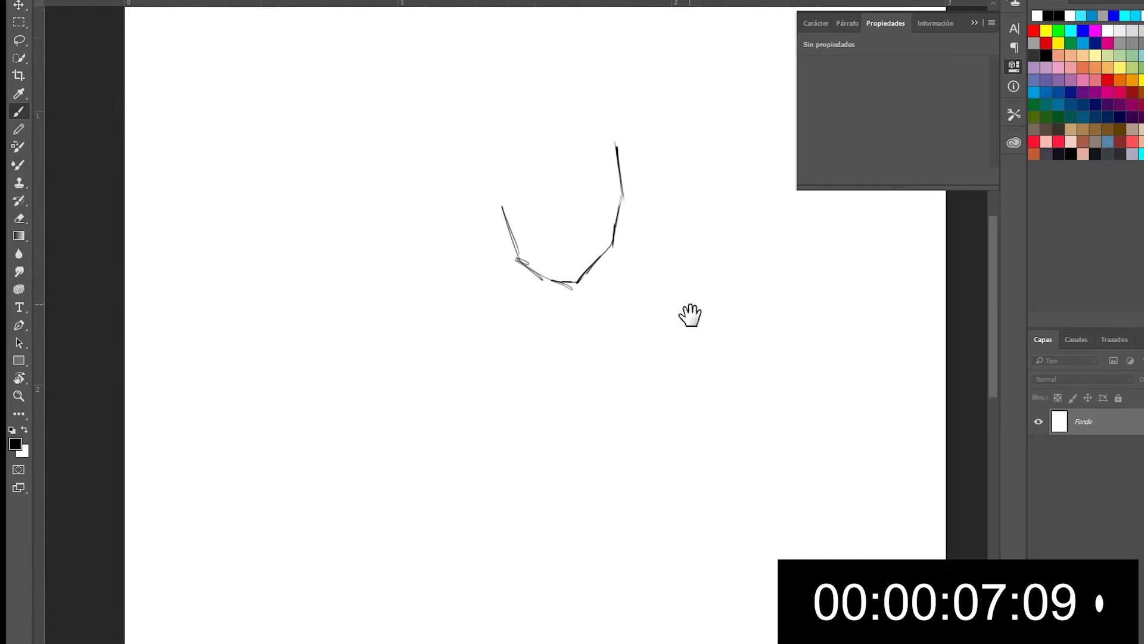
drag(615, 155, 639, 225)
Draw the frowning far eye, the near eye with its angled brow and iris, and the nose inside the face outline
key(ctrl+plus)
mouse_move(714, 230)
mouse_down()
mouse_move(672, 256)
mouse_move(708, 241)
mouse_move(685, 254)
mouse_up()
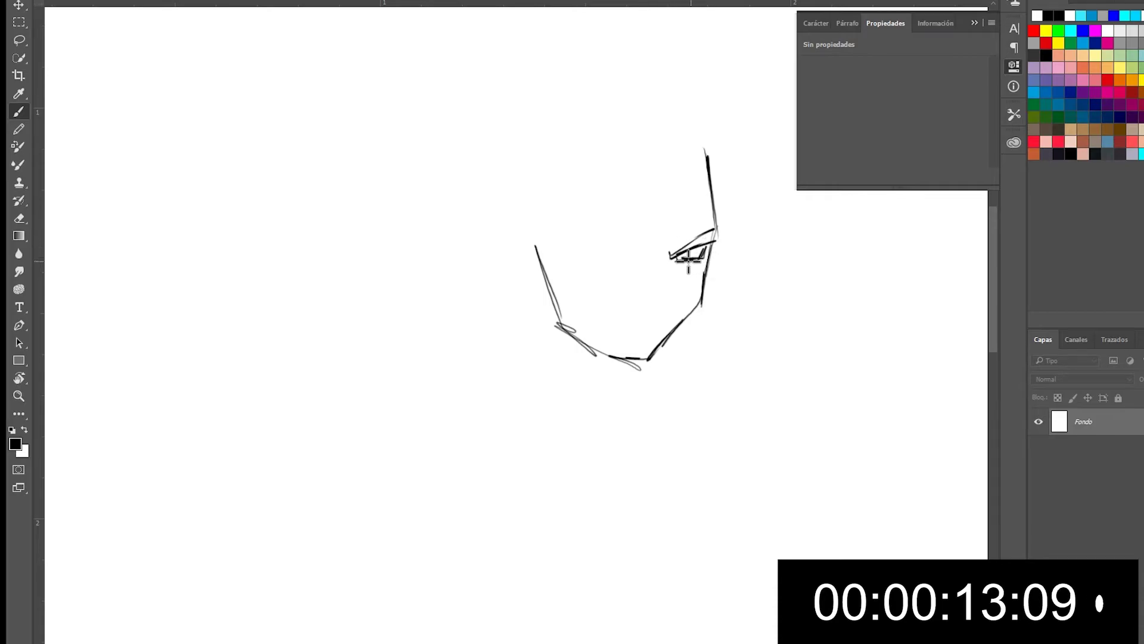
mouse_move(637, 259)
mouse_down()
mouse_move(587, 240)
mouse_move(586, 223)
mouse_move(640, 253)
mouse_move(597, 249)
mouse_move(591, 236)
mouse_move(598, 257)
mouse_move(630, 265)
mouse_move(599, 261)
mouse_up()
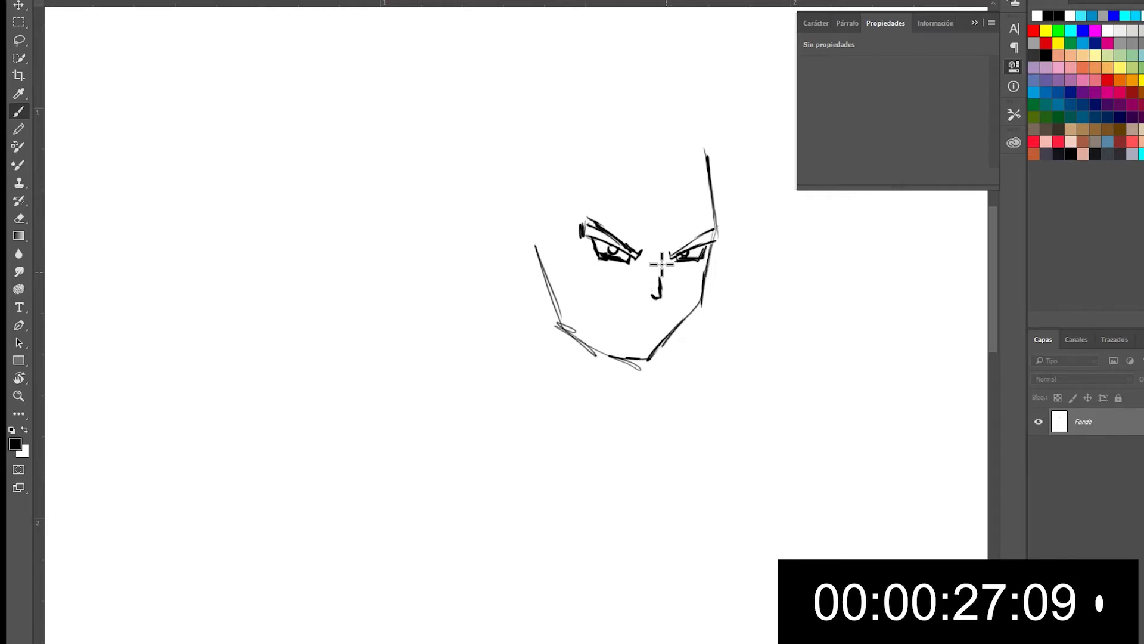
Add the frown creases between the brows, the small open mouth and the mark running down from the far eye
drag(651, 253, 661, 255)
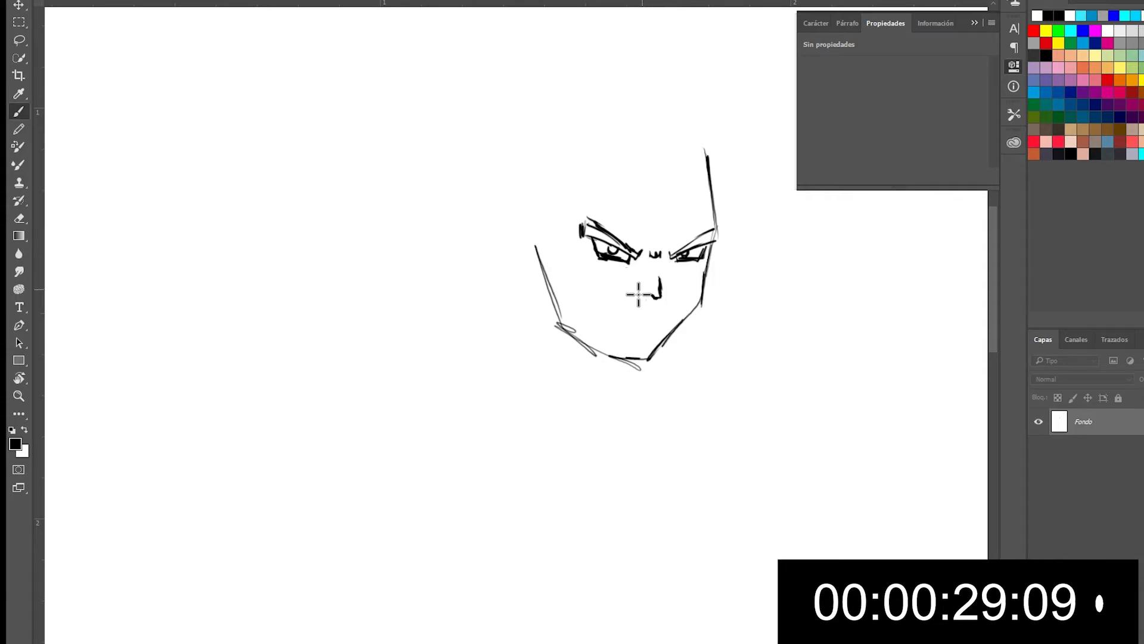
drag(649, 310, 658, 315)
drag(705, 249, 694, 265)
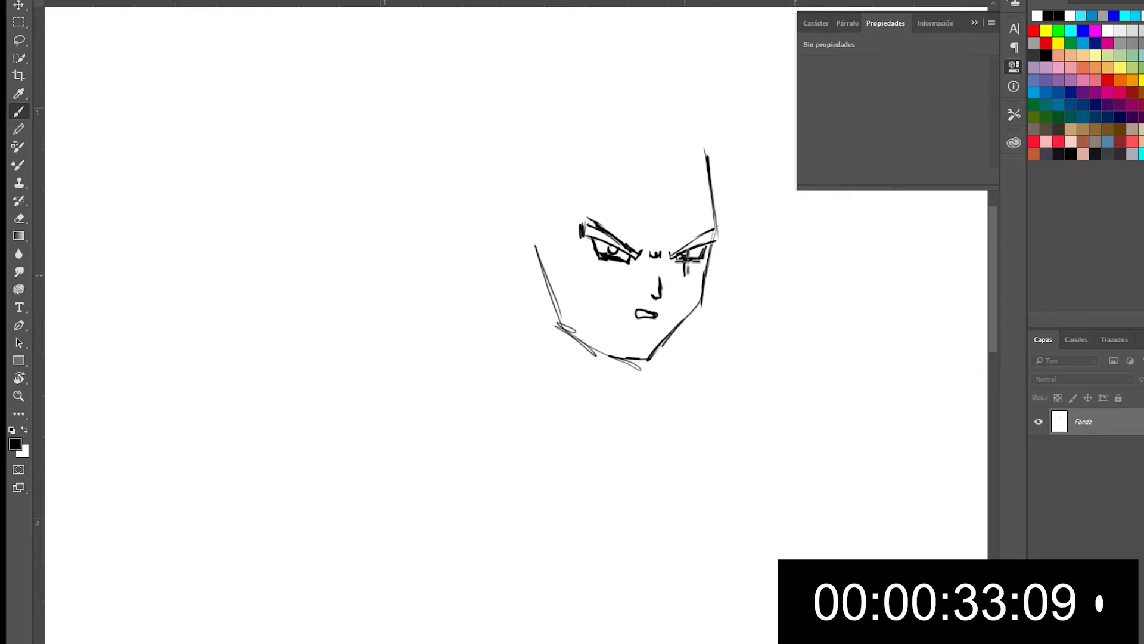
Draw the hairline with its deep widow's peak and the near ear around the face outline
mouse_move(717, 199)
mouse_down()
mouse_move(736, 89)
mouse_move(719, 118)
mouse_move(749, 245)
mouse_move(772, 258)
mouse_up()
key(space)
mouse_move(720, 296)
mouse_down()
mouse_move(693, 314)
mouse_move(683, 346)
mouse_move(613, 286)
mouse_move(562, 283)
mouse_move(552, 309)
mouse_move(562, 355)
mouse_move(536, 345)
mouse_move(531, 393)
mouse_move(553, 391)
mouse_move(539, 363)
mouse_up()
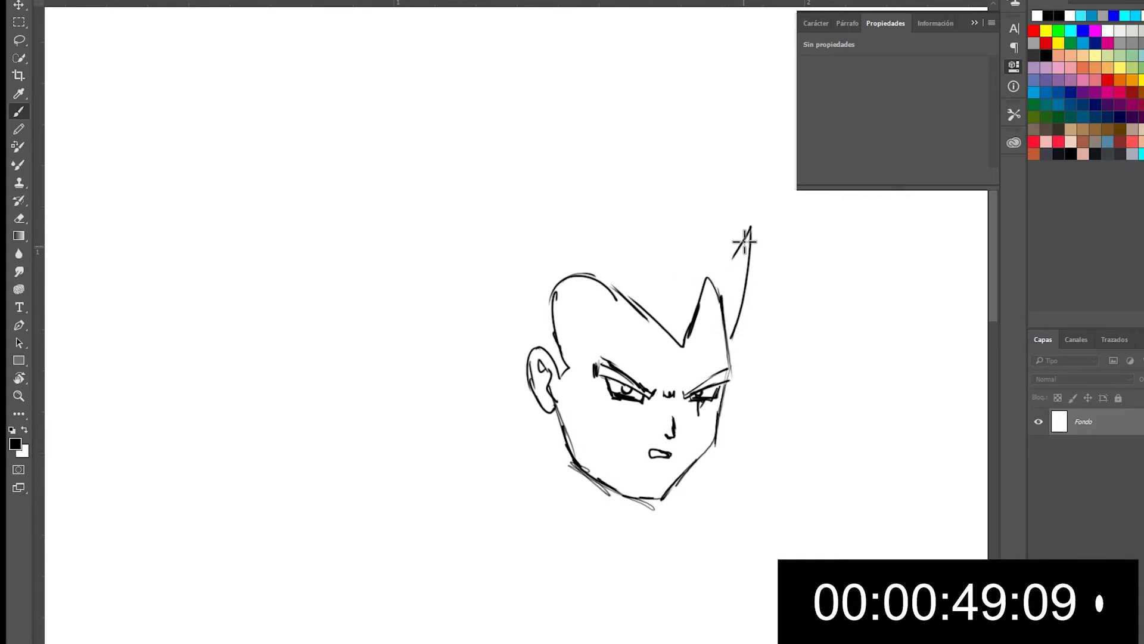
Draw the tall hair spikes around the head from the far temple to behind the ear, plus the neck's side lines
mouse_move(742, 262)
mouse_down()
mouse_move(731, 164)
mouse_move(668, 95)
mouse_move(649, 165)
mouse_move(562, 43)
mouse_move(501, 94)
mouse_move(499, 340)
mouse_up()
mouse_move(444, 273)
mouse_down()
mouse_move(495, 333)
mouse_move(509, 398)
mouse_move(530, 426)
mouse_move(530, 477)
mouse_move(502, 503)
mouse_up()
drag(686, 470, 703, 516)
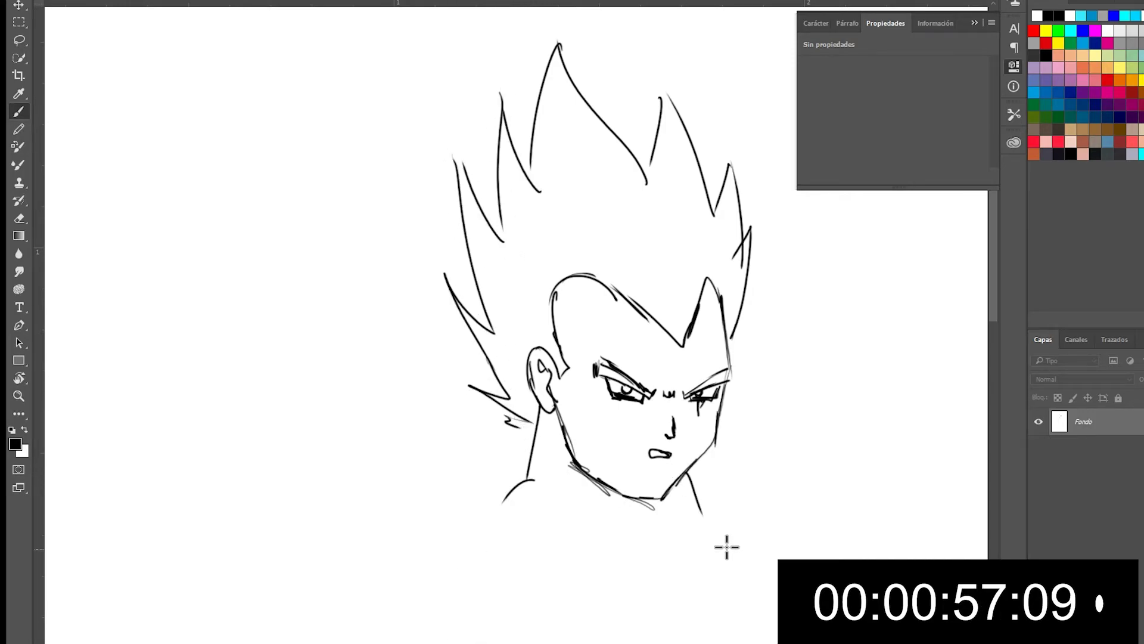
Draw the neckline and inner neck line beneath the chin, and add the M emblem to the forehead
mouse_move(490, 523)
mouse_down()
mouse_move(643, 579)
mouse_move(738, 547)
mouse_up()
drag(677, 488, 666, 557)
drag(660, 369, 685, 366)
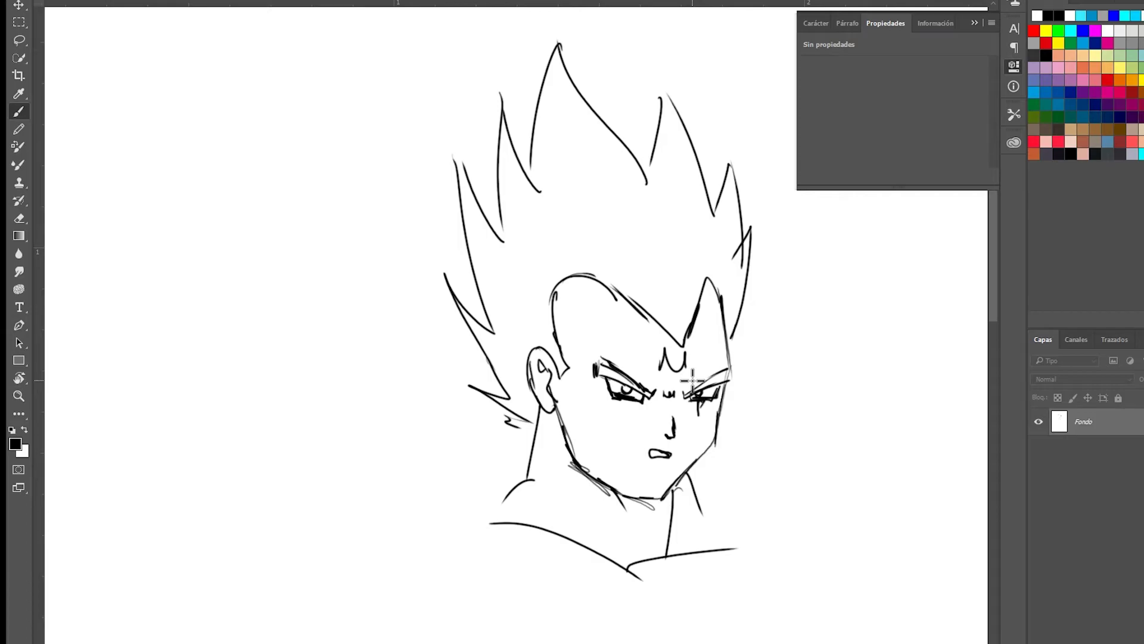
Examine the finished head sketch, both close up and as a whole
key(ctrl+minus)
key(ctrl+plus)
key(ctrl+plus)
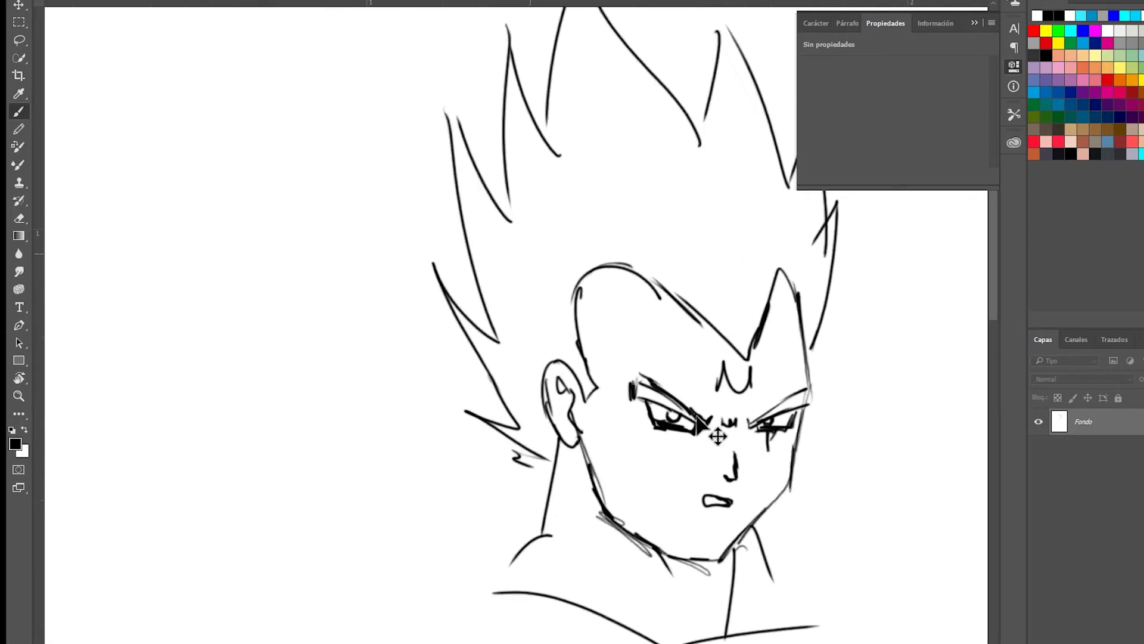
key(ctrl+minus)
key(ctrl+minus)
key(ctrl+plus)
key(ctrl+plus)
key(ctrl+minus)
key(ctrl+minus)
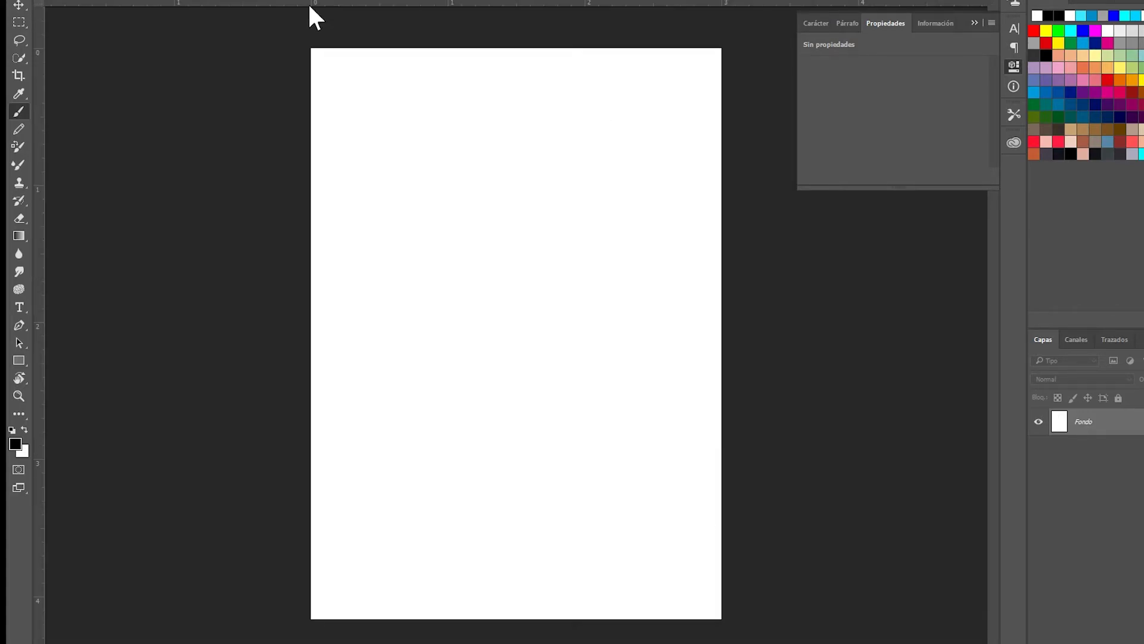
On the new blank canvas, sketch a quick ten-second head in thin single lines with spiky hair and frowning eyes
key(ctrl+plus)
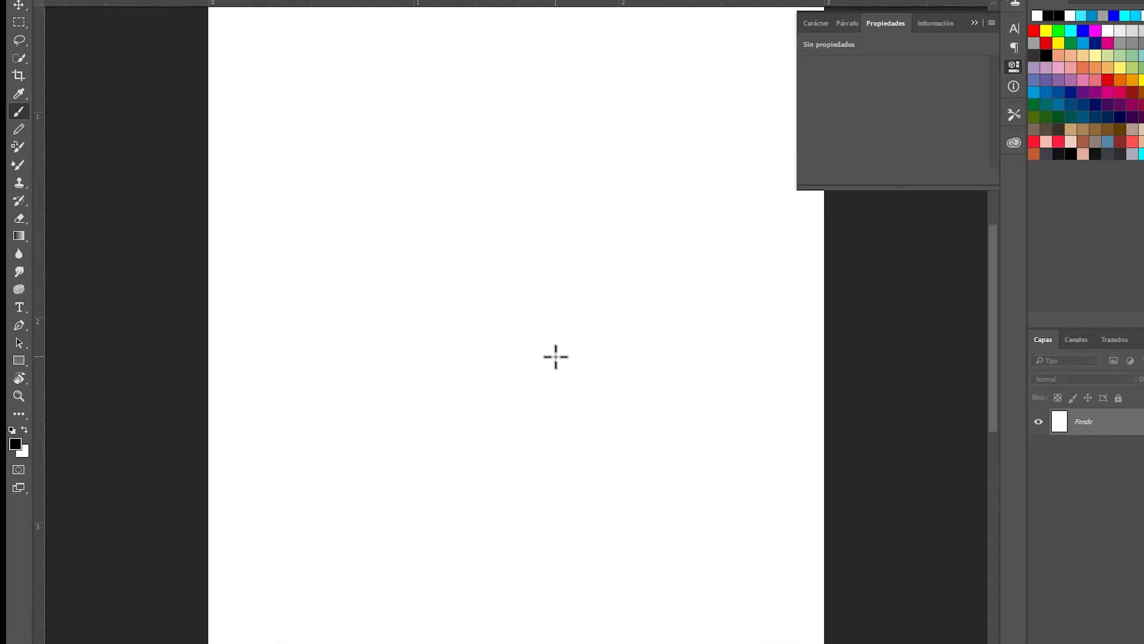
key(ctrl+minus)
key(ctrl+plus)
mouse_move(614, 249)
mouse_down()
mouse_move(611, 317)
mouse_move(562, 386)
mouse_move(477, 309)
mouse_move(484, 283)
mouse_move(528, 286)
mouse_move(546, 304)
mouse_move(610, 268)
mouse_move(576, 325)
mouse_move(602, 296)
mouse_up()
mouse_move(613, 258)
mouse_down()
mouse_move(548, 233)
mouse_move(614, 197)
mouse_move(588, 152)
mouse_move(531, 87)
mouse_move(483, 102)
mouse_move(437, 243)
mouse_move(466, 276)
mouse_move(498, 268)
mouse_move(552, 225)
mouse_move(572, 295)
mouse_move(590, 286)
mouse_up()
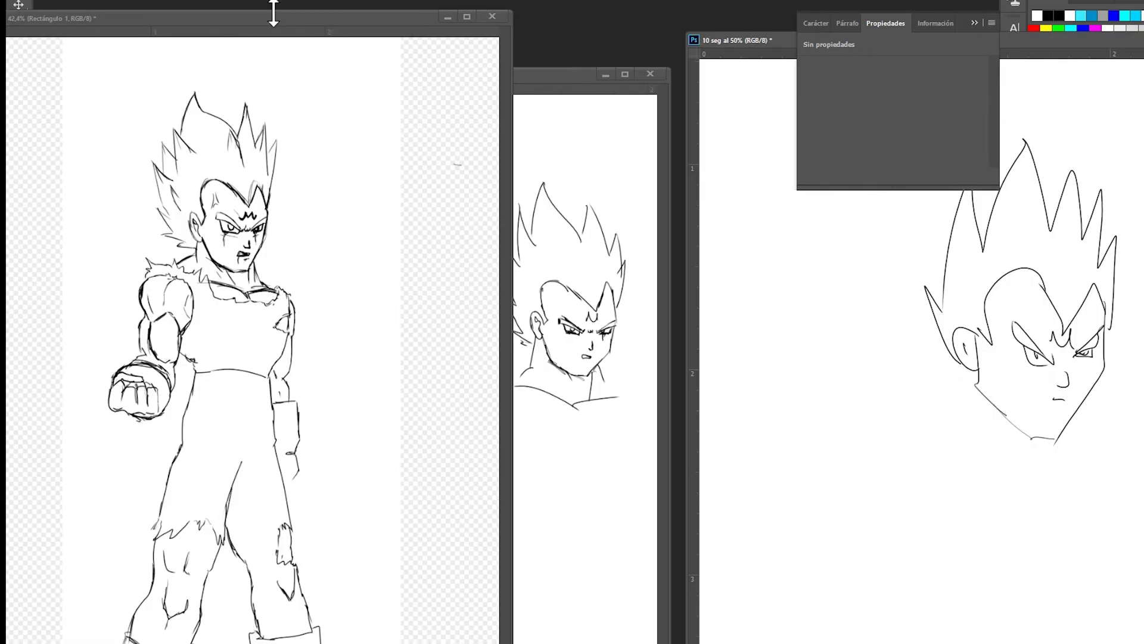
Arrange the full-figure, 1 min and 10 seg drawings side by side, and put away the floating Propiedades panel
click(581, 87)
drag(580, 77, 674, 25)
click(974, 22)
drag(978, 44, 983, 13)
drag(689, 277, 907, 273)
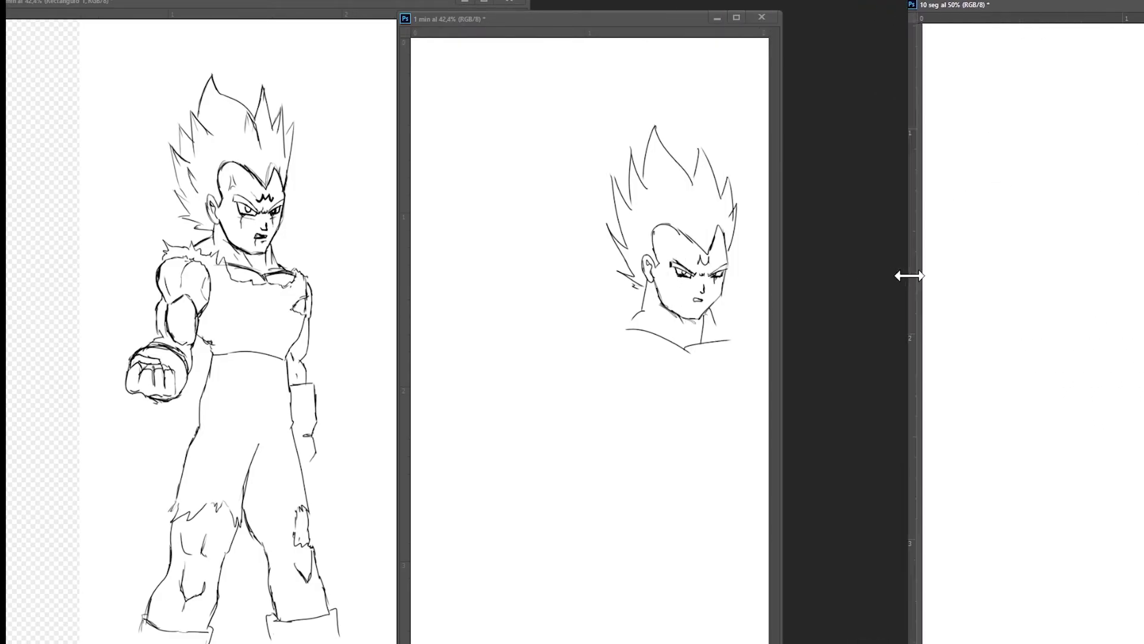
drag(1118, 7, 965, 10)
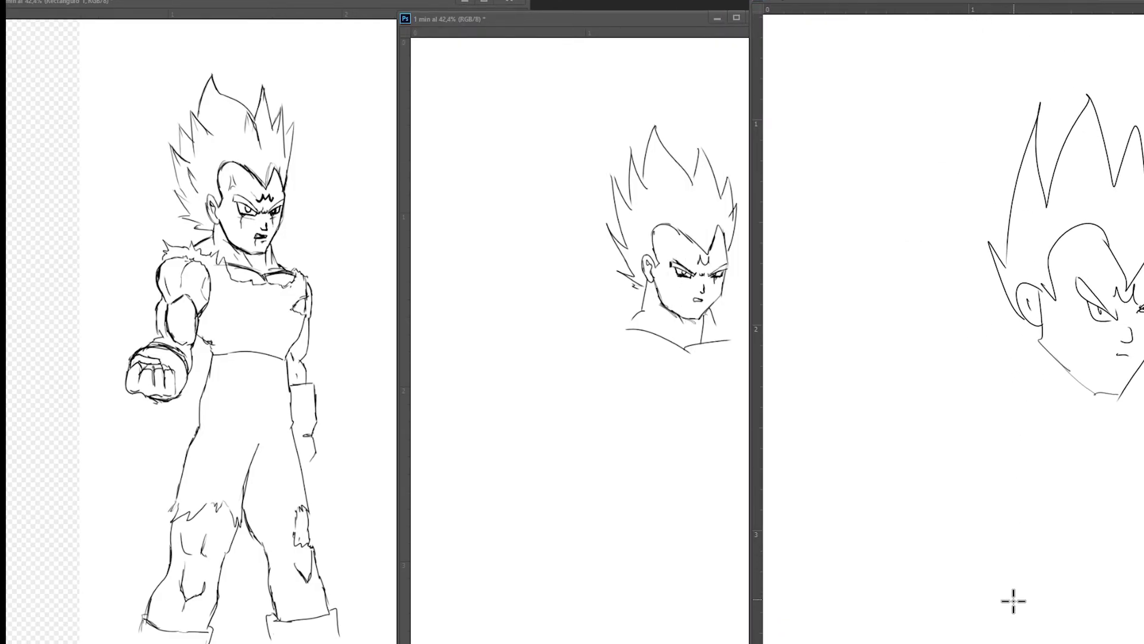
scroll(953, 322, right, 3)
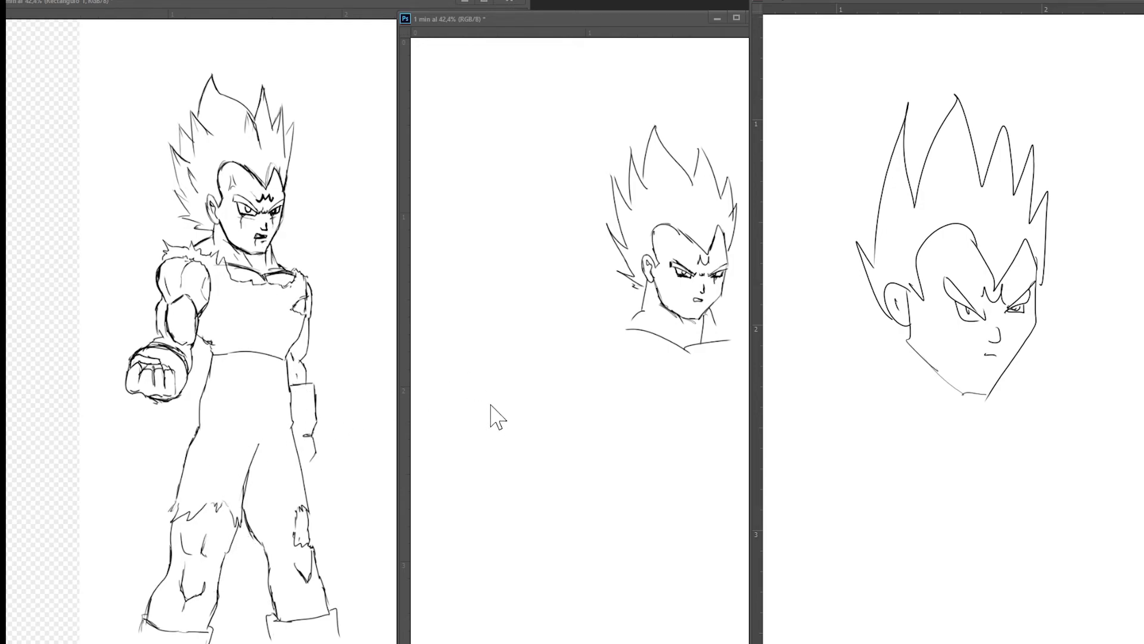
Compare the hair, face and line quality of the 1 min head with the 10 seg head at close range
click(674, 46)
scroll(666, 415, down, 1)
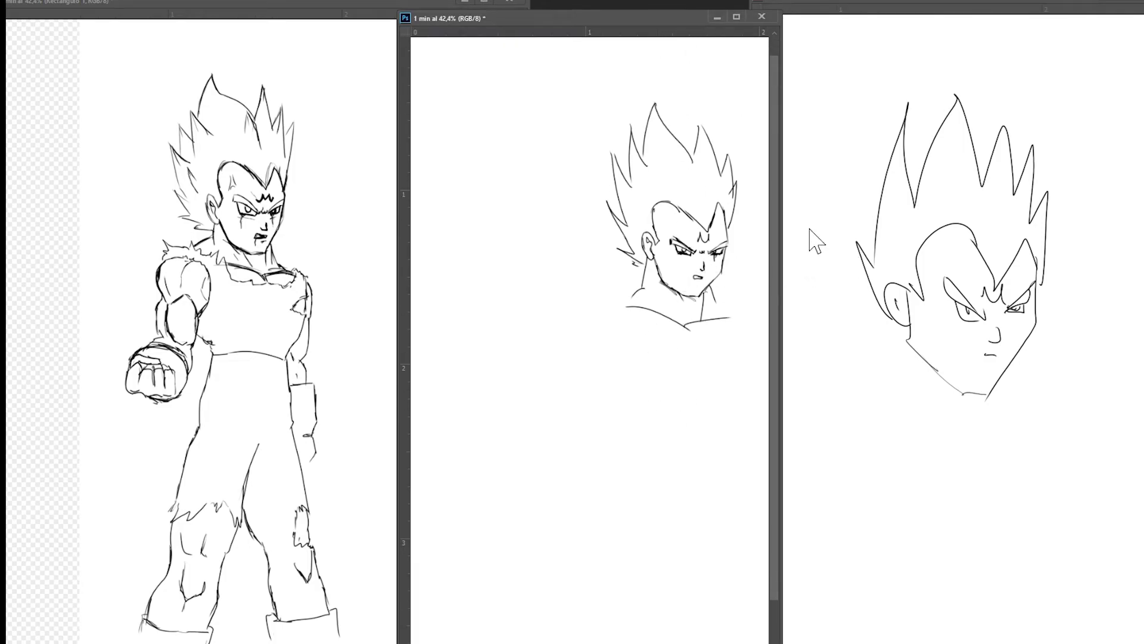
scroll(757, 232, up, 5)
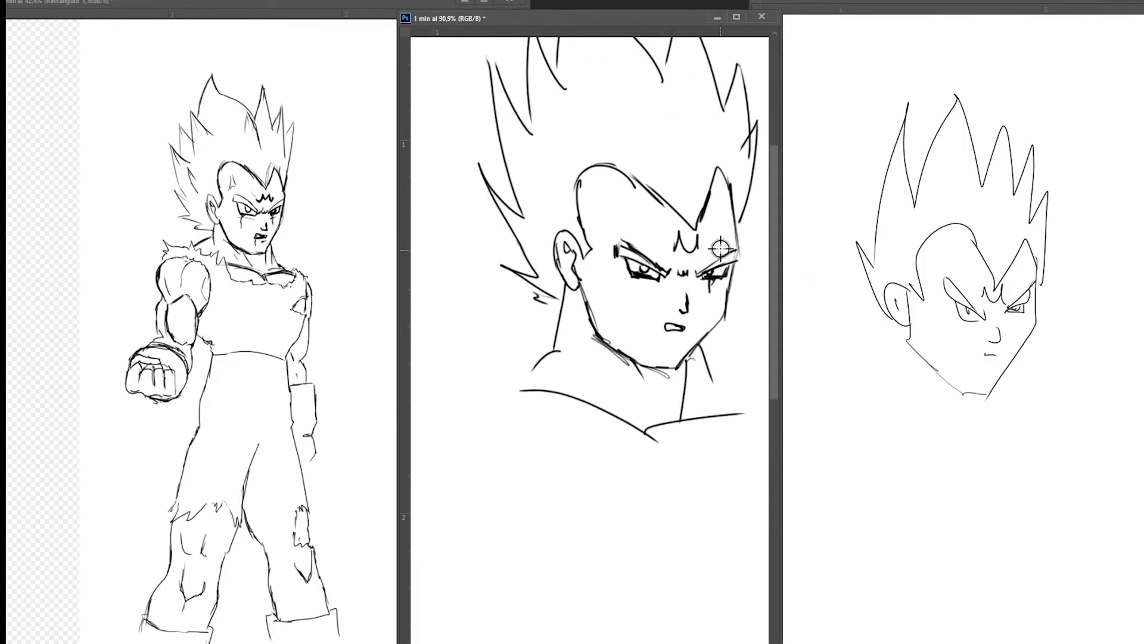
scroll(709, 275, up, 4)
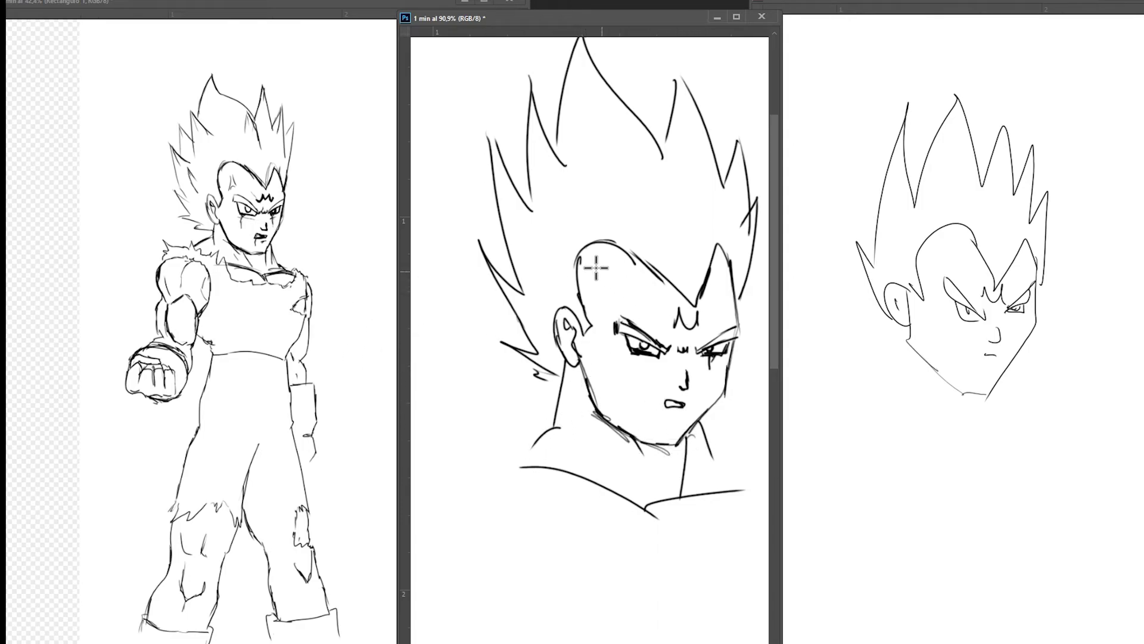
scroll(591, 248, up, 3)
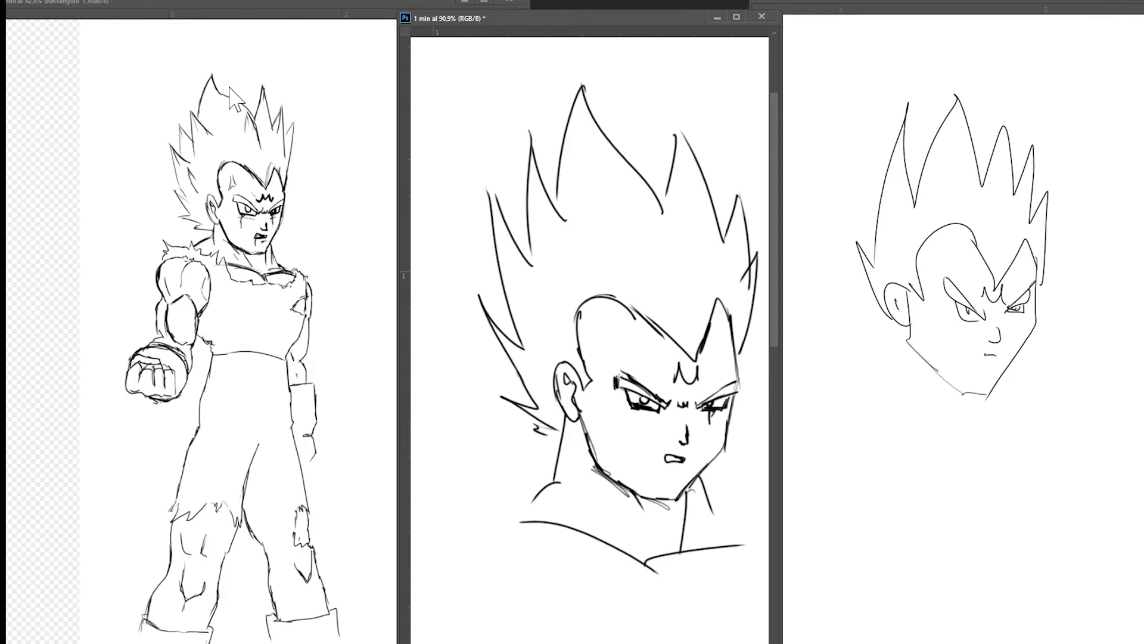
scroll(715, 263, down, 2)
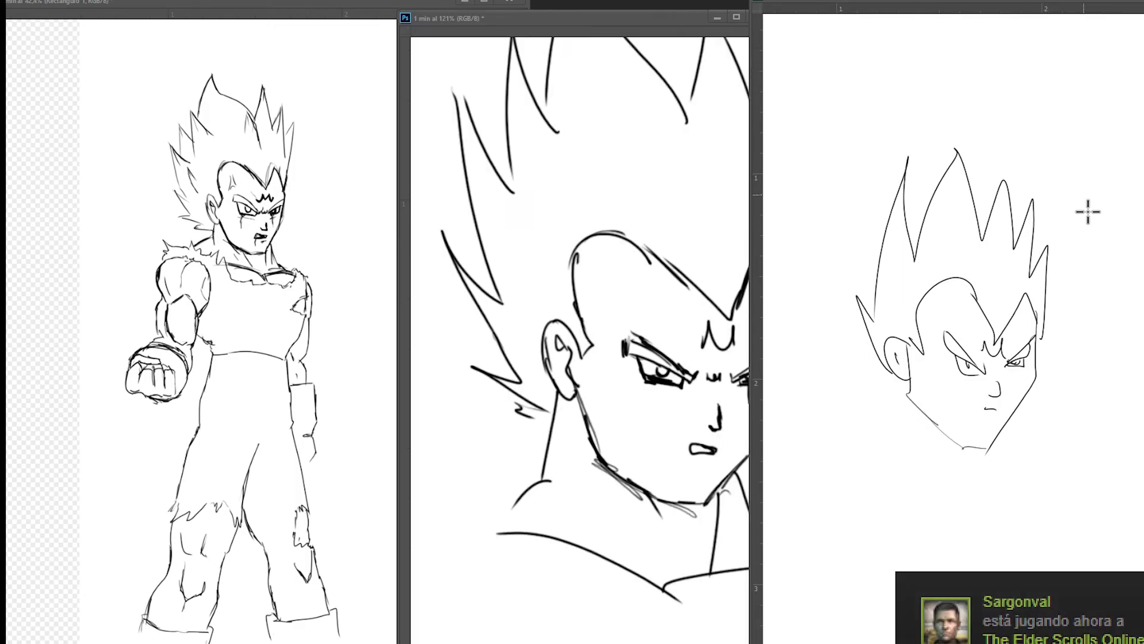
scroll(1029, 369, up, 6)
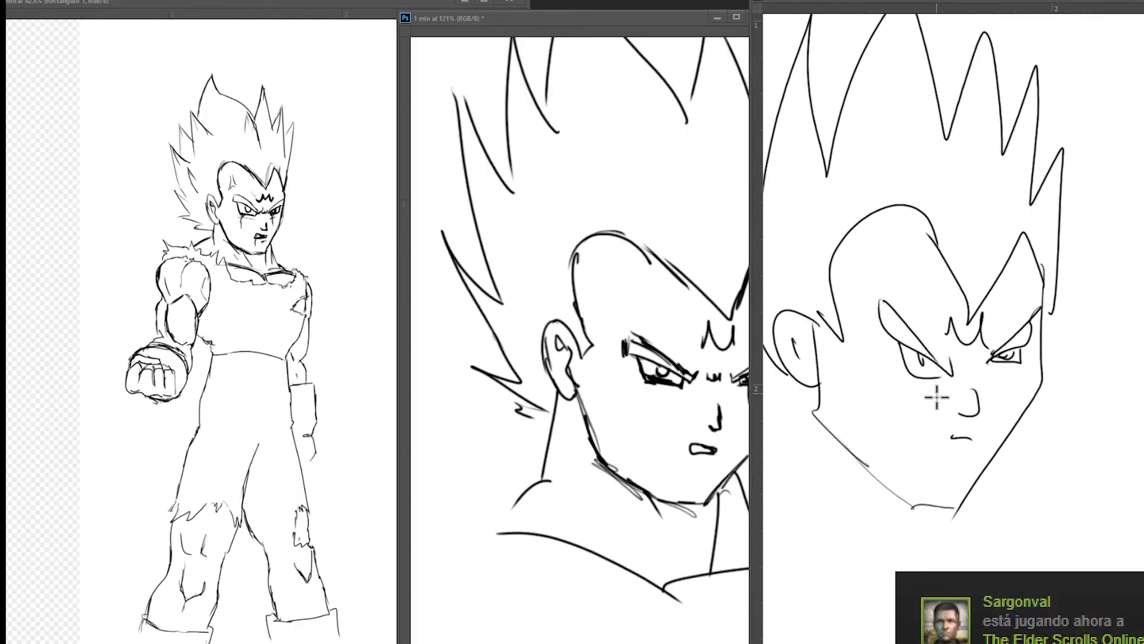
Move the 10 seg drawing fully into view and place a horizontal guide across its eyes to check their alignment
drag(946, 7, 814, 2)
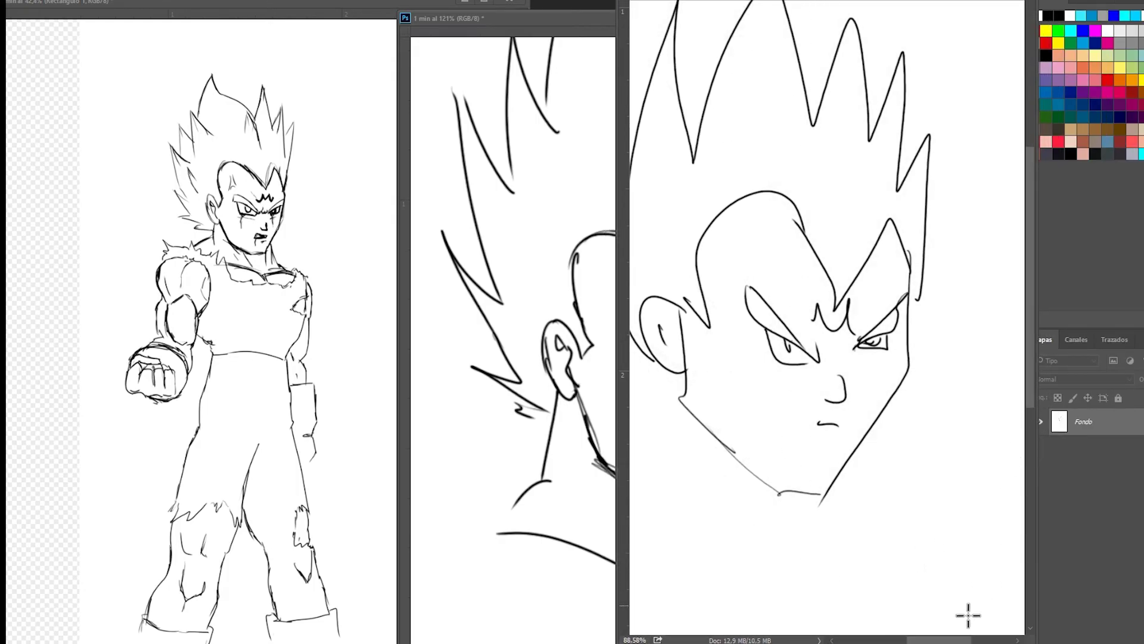
scroll(828, 317, left, 1)
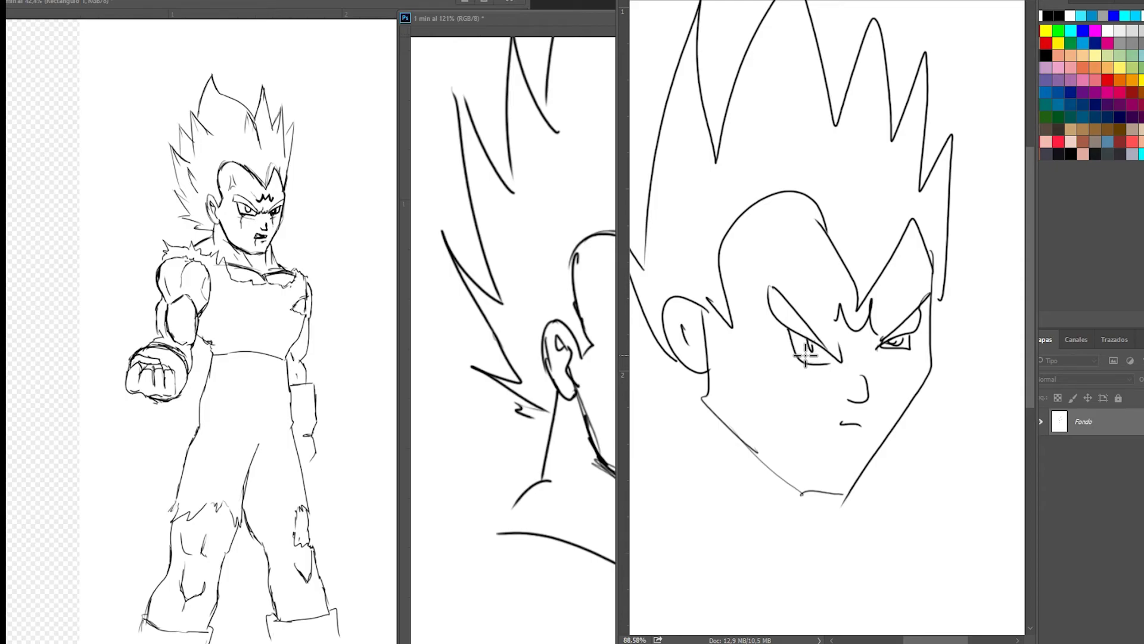
scroll(805, 355, up, 3)
scroll(819, 346, down, 1)
scroll(819, 346, down, 4)
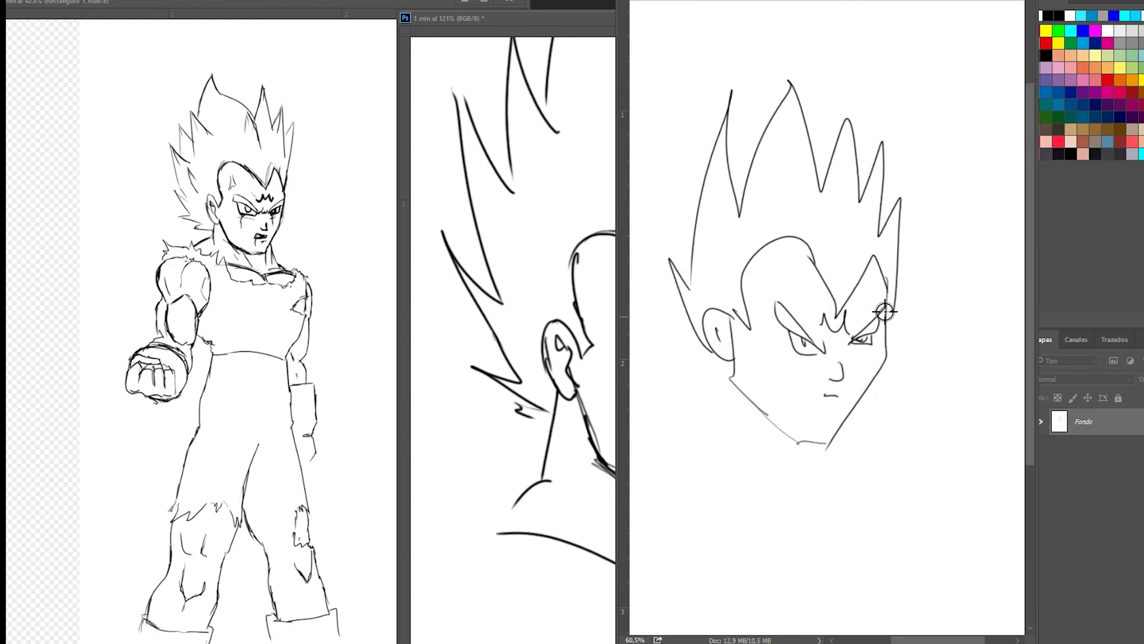
drag(887, 306, 874, 322)
scroll(861, 349, up, 1)
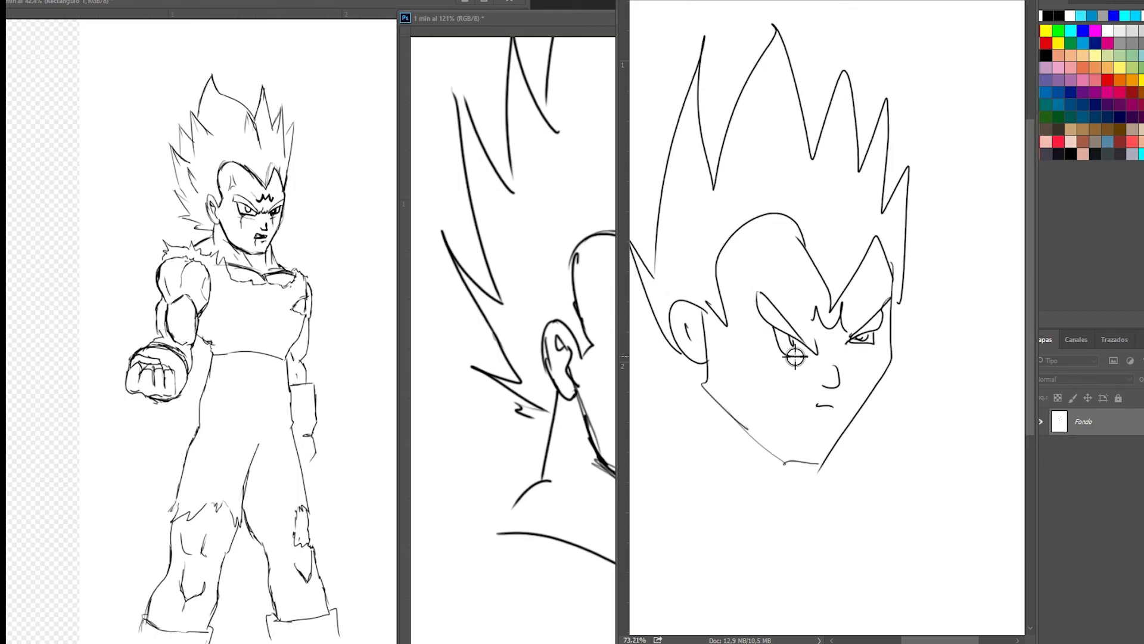
scroll(830, 351, up, 1)
drag(855, 5, 872, 340)
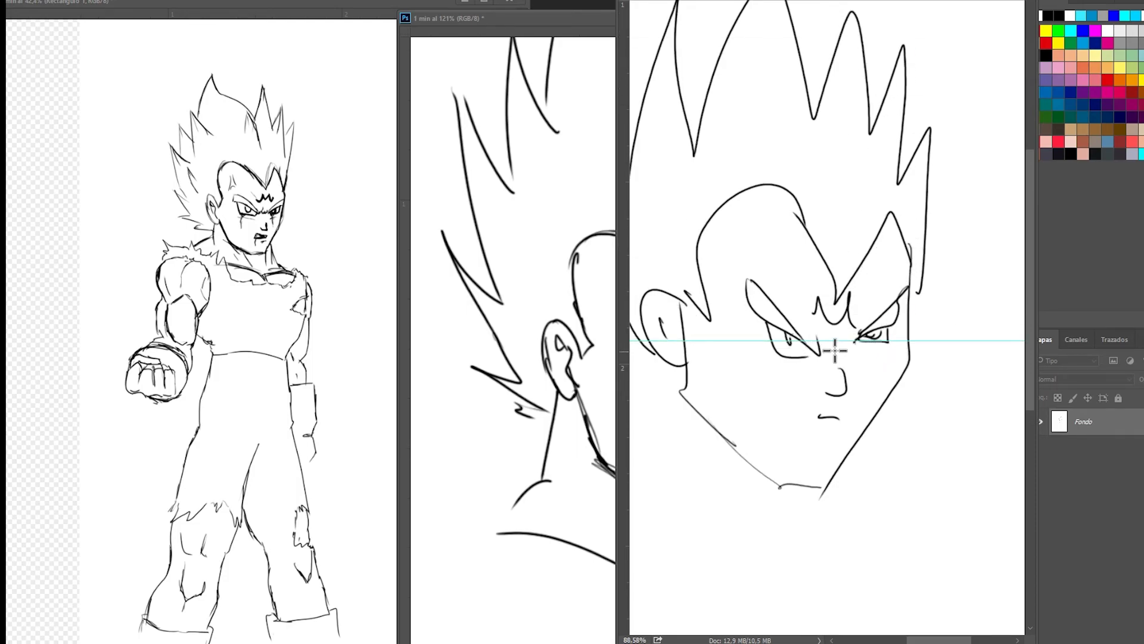
Compare the 1 min and 10 seg heads, and reposition the three drawing windows so each face can be seen
click(556, 19)
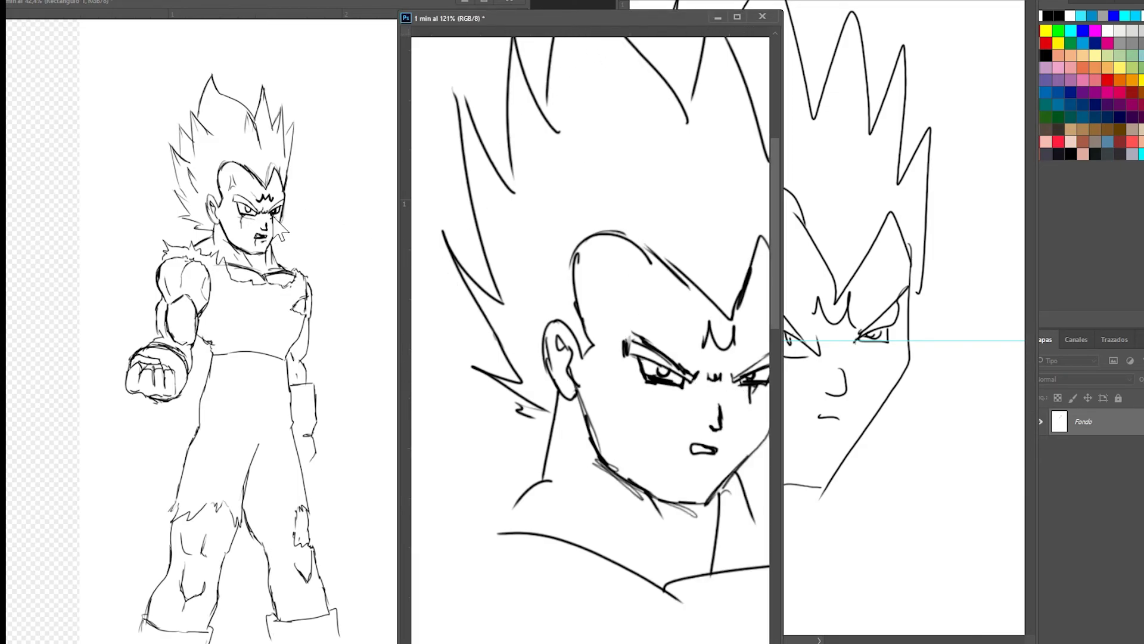
click(915, 2)
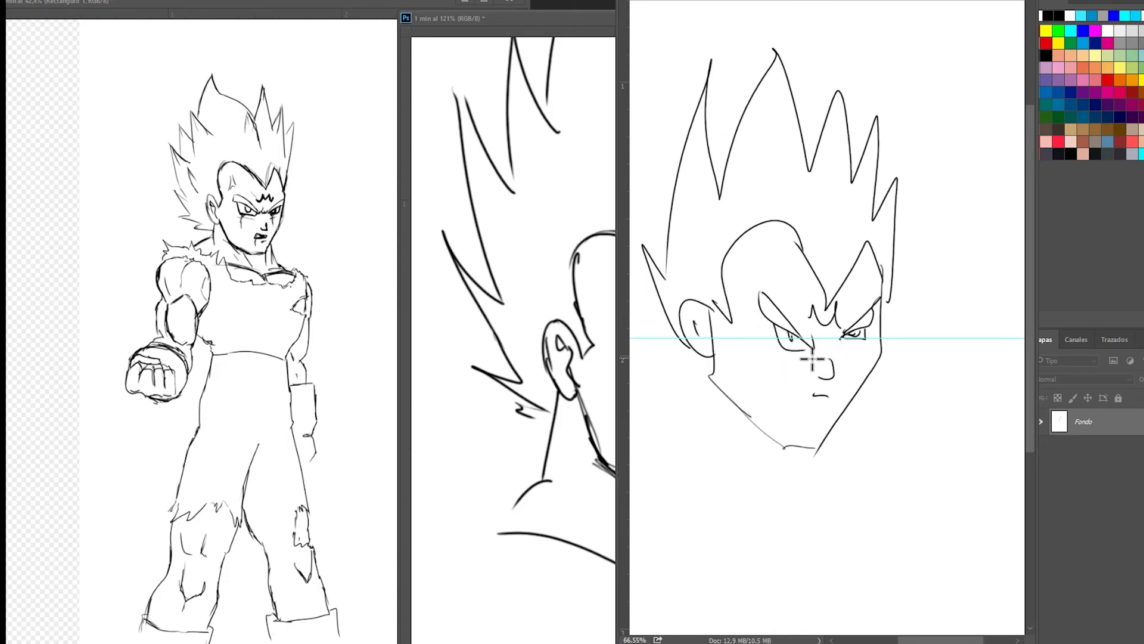
drag(863, 2, 1073, 9)
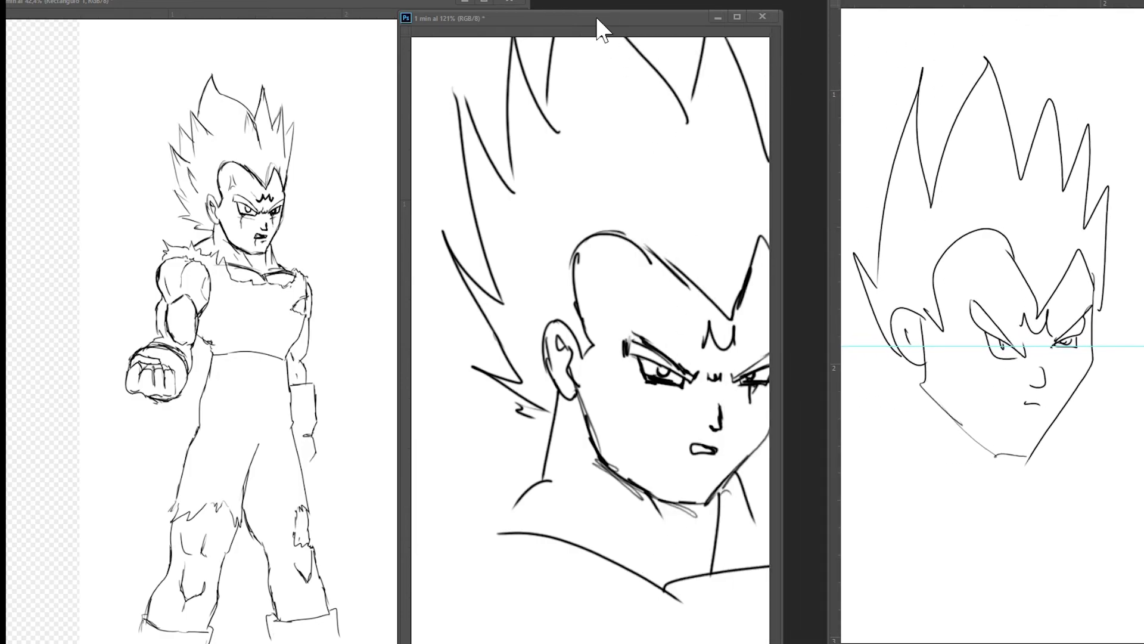
drag(598, 27, 623, 1)
mouse_move(629, 637)
mouse_down()
mouse_move(653, 638)
mouse_move(636, 640)
mouse_up()
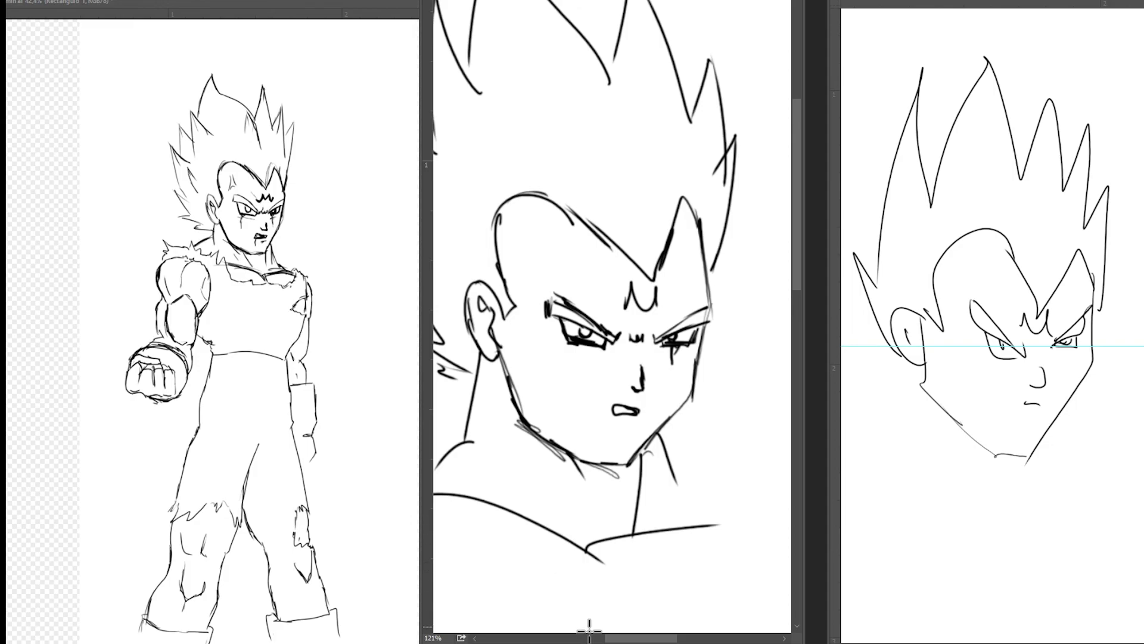
drag(626, 638, 621, 639)
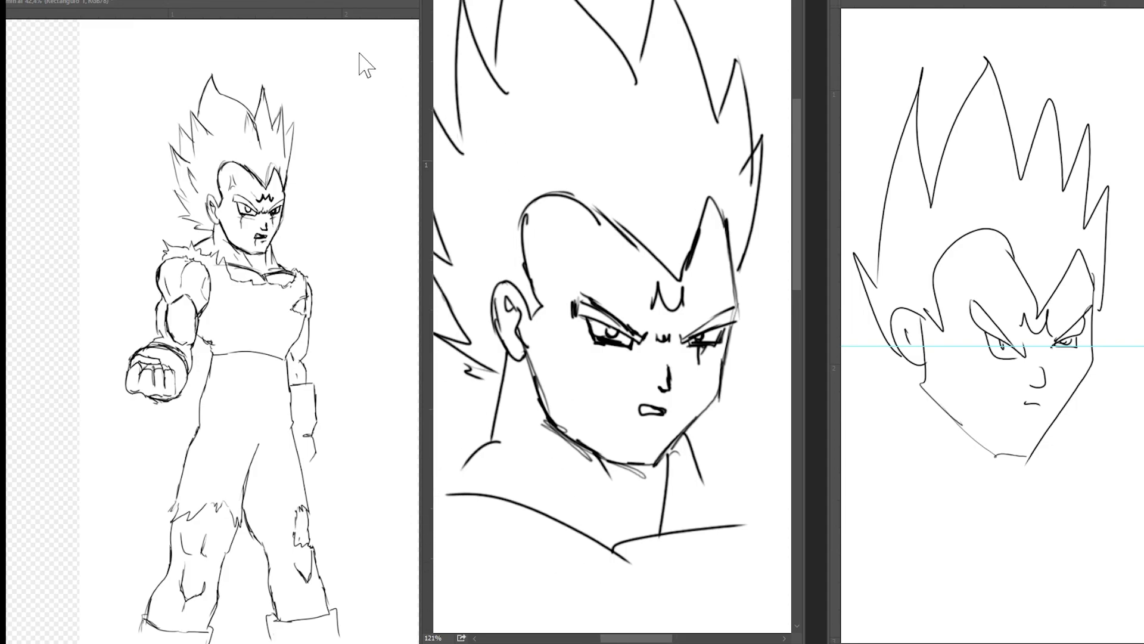
drag(297, 4, 320, 0)
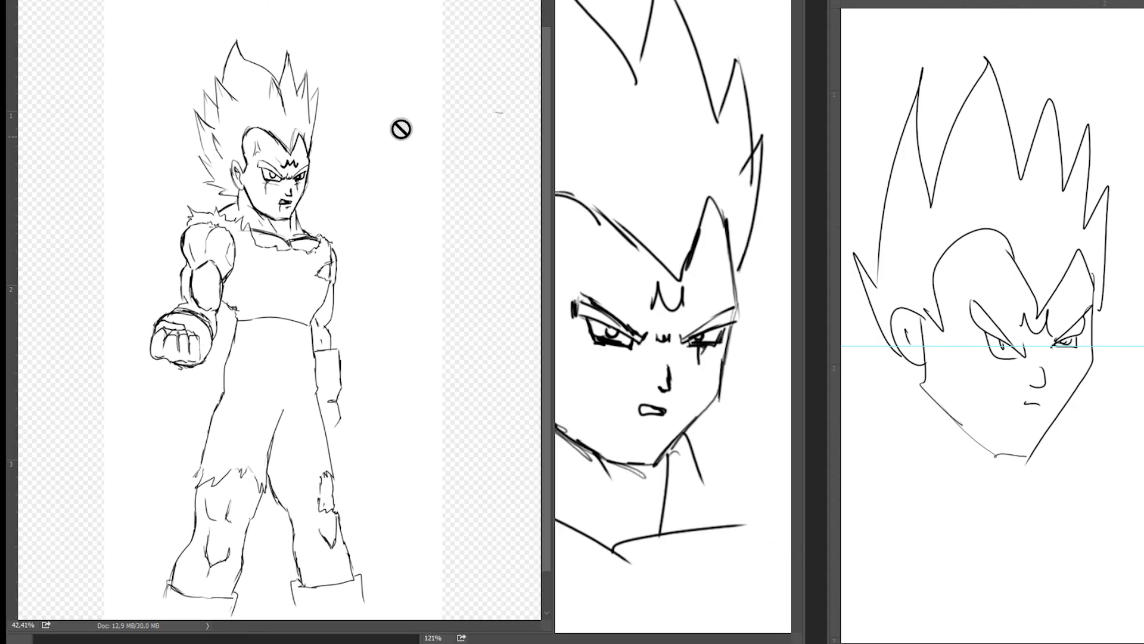